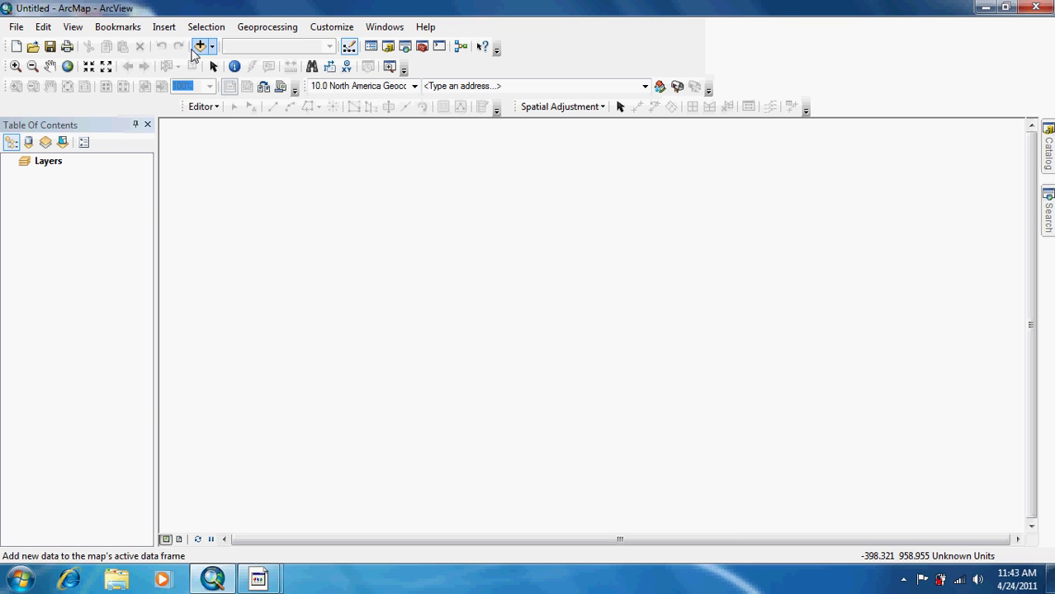
# Open the map document Tutorial9-2 from the Maps folder
pyautogui.click(32, 46)
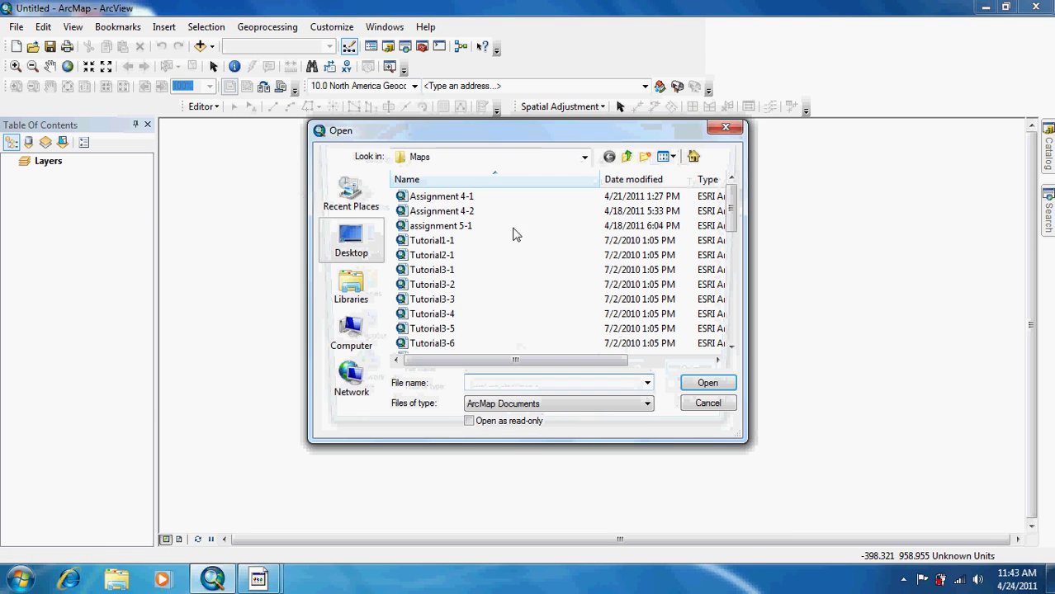
pyautogui.scroll(-4, 711, 314)
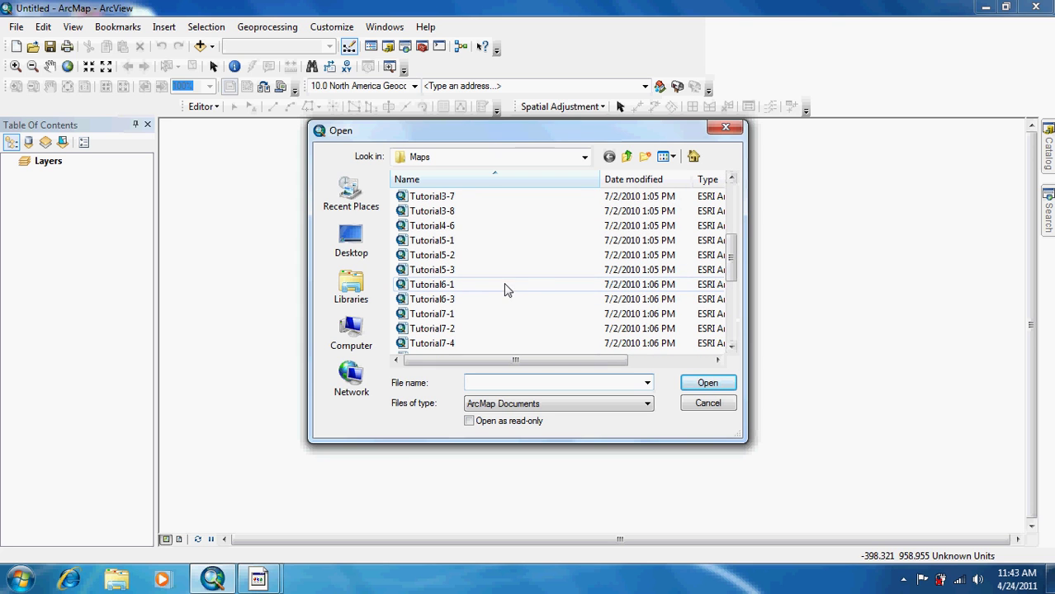
pyautogui.scroll(-5, 718, 318)
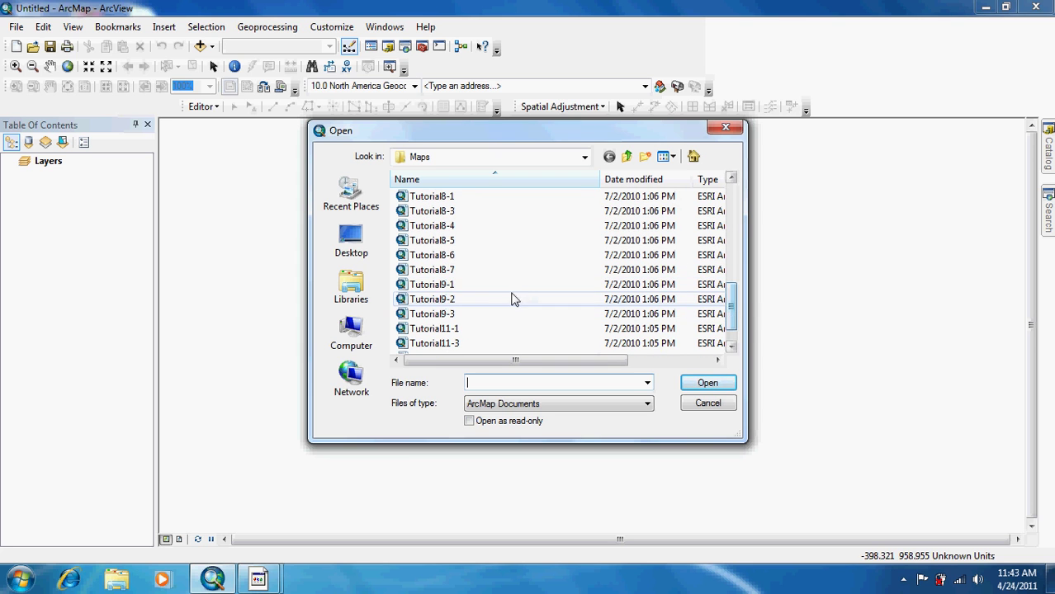
pyautogui.doubleClick(464, 302)
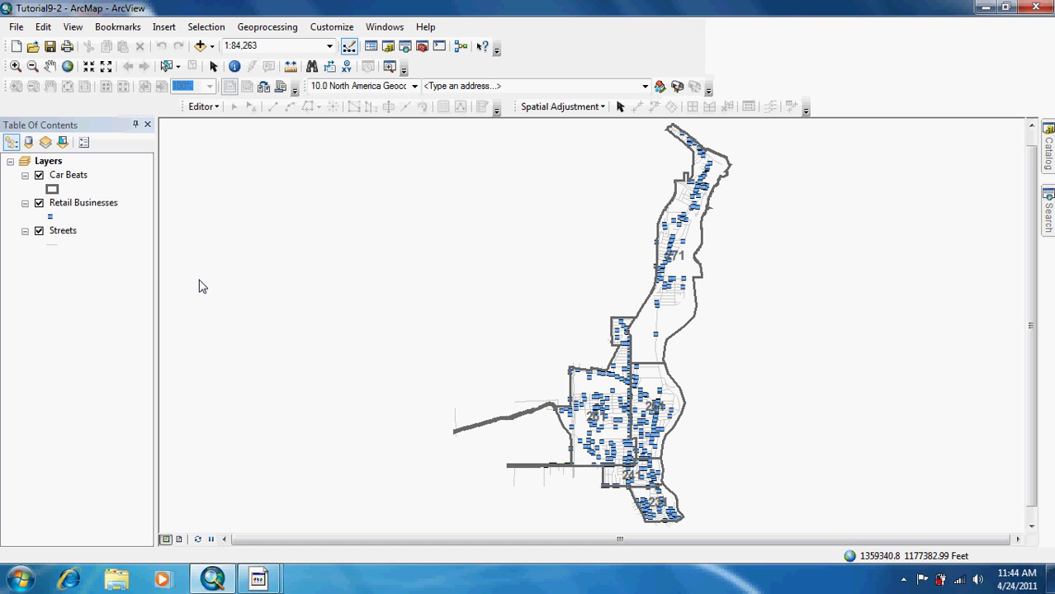
# Add a field named X of type Double to the Car Beats attribute table
pyautogui.rightClick(69, 176)
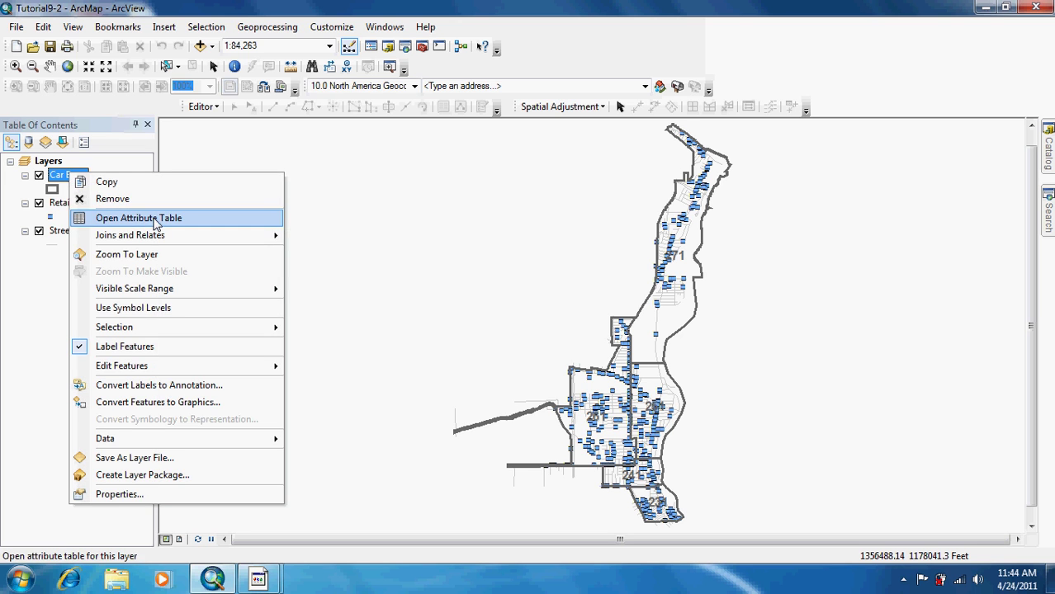
pyautogui.click(145, 218)
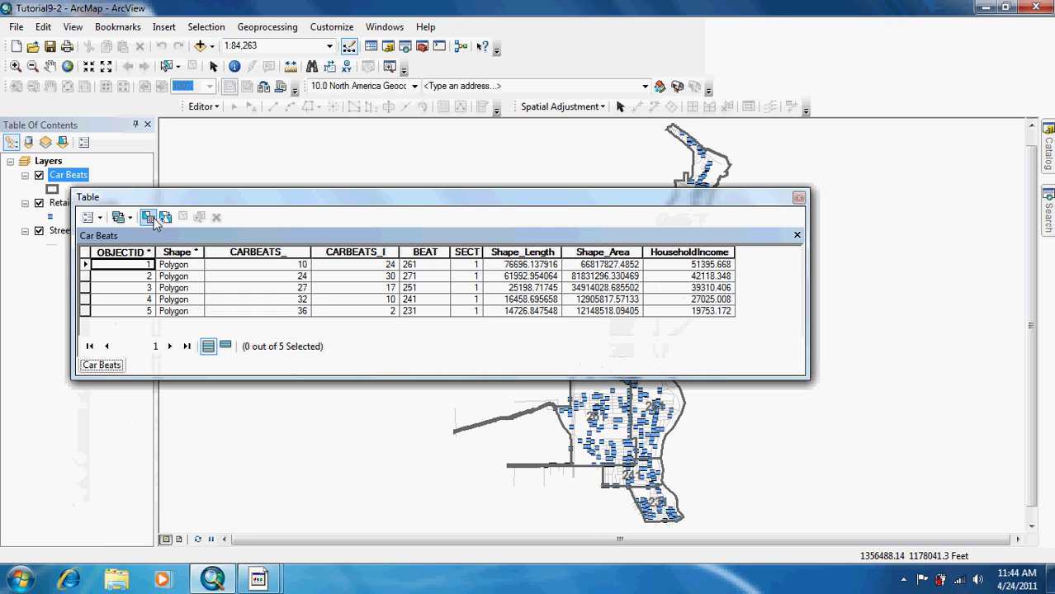
pyautogui.click(98, 219)
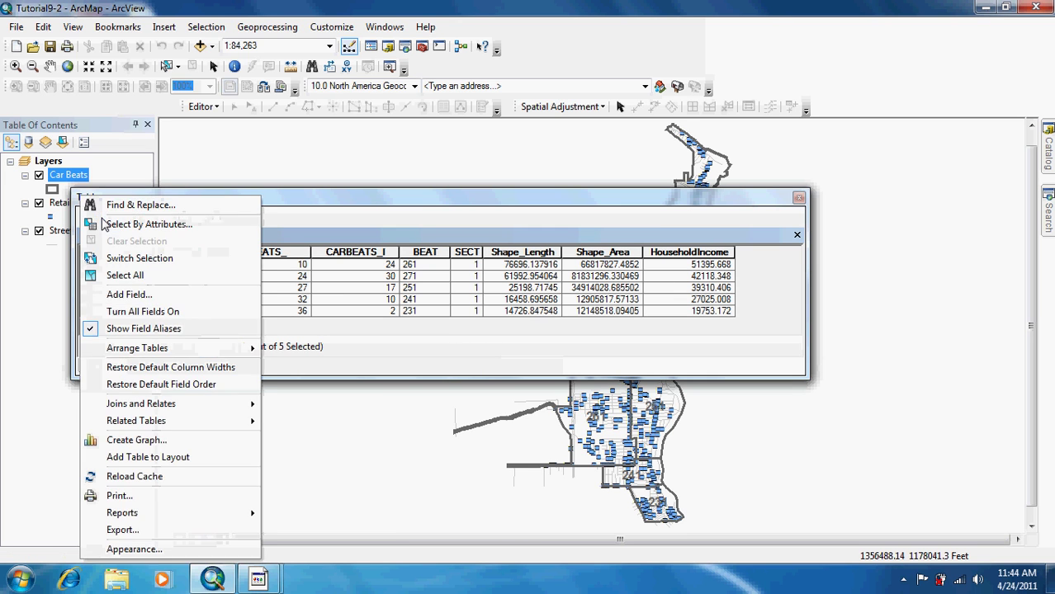
pyautogui.click(142, 296)
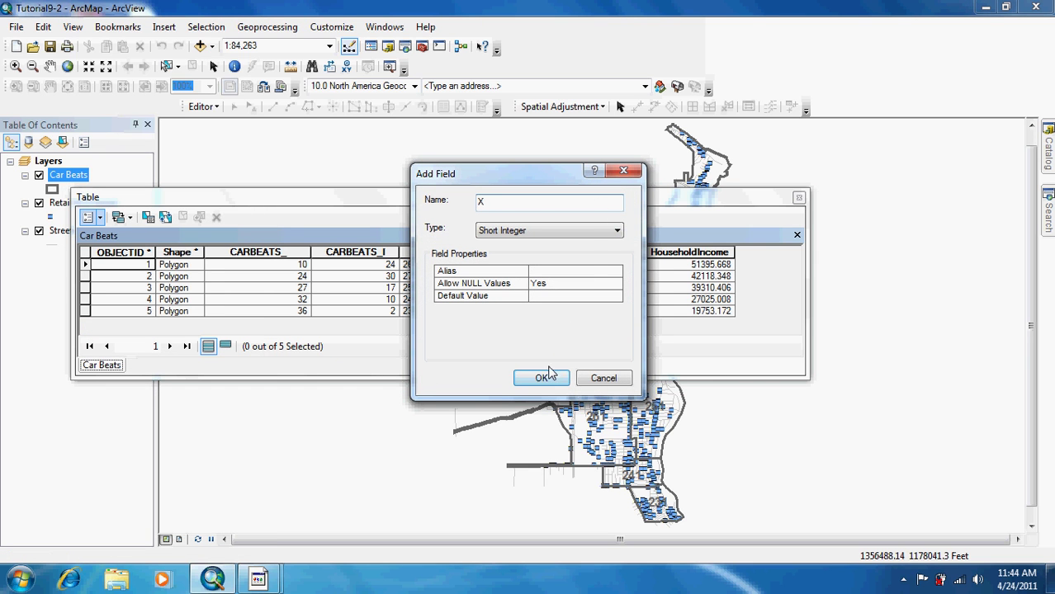
pyautogui.click(617, 231)
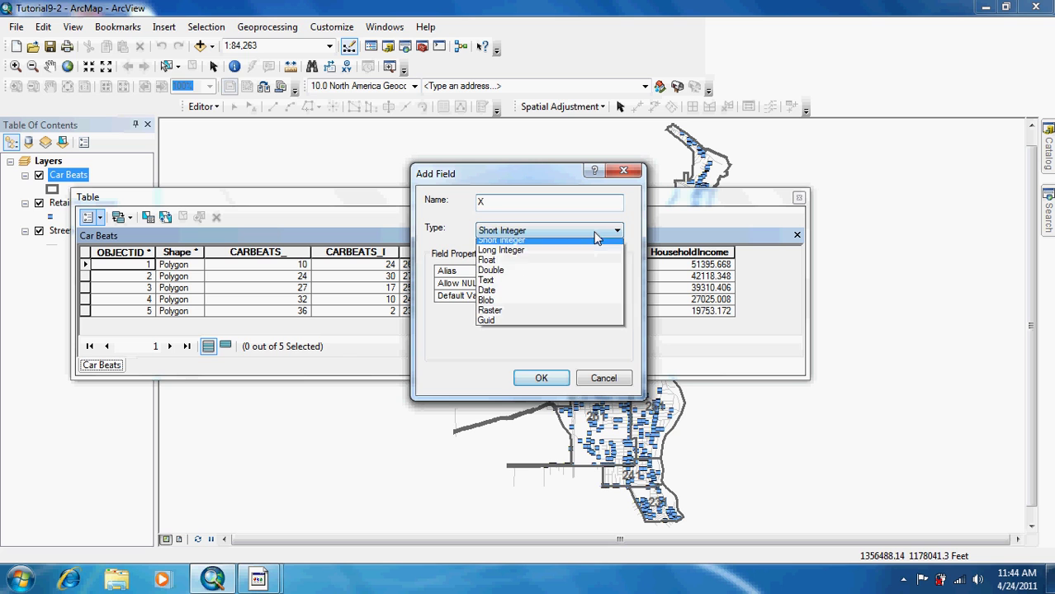
pyautogui.click(575, 275)
pyautogui.click(547, 377)
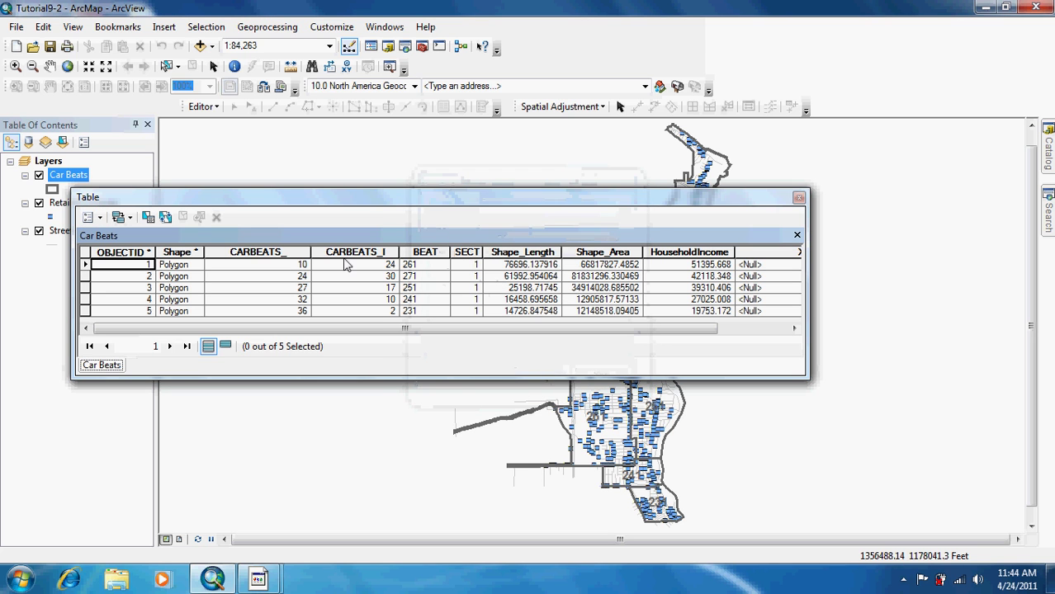
# Add a field named Y of type Double to the Car Beats table
pyautogui.click(101, 217)
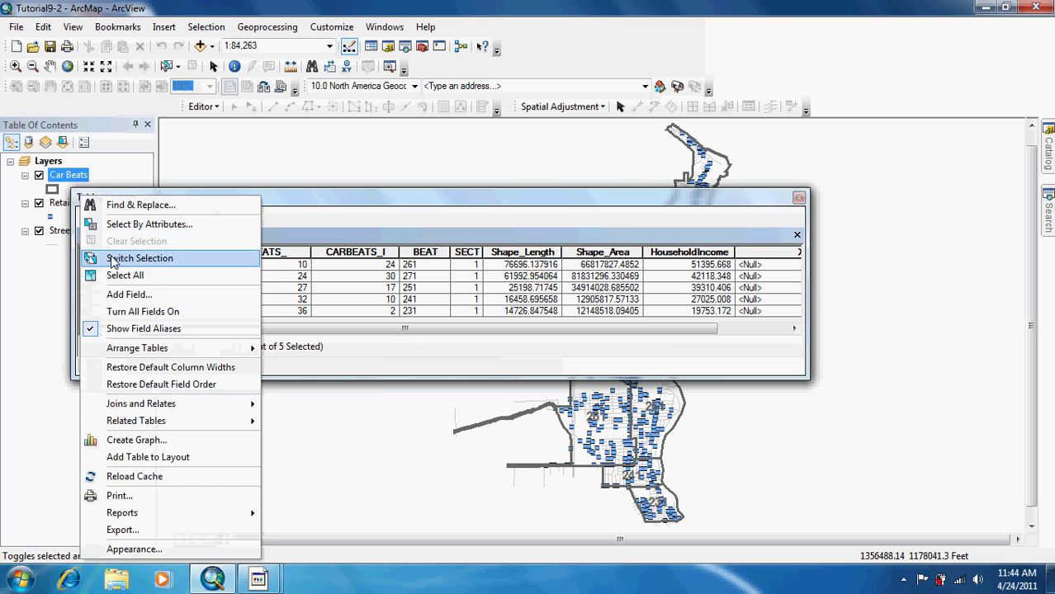
pyautogui.click(132, 292)
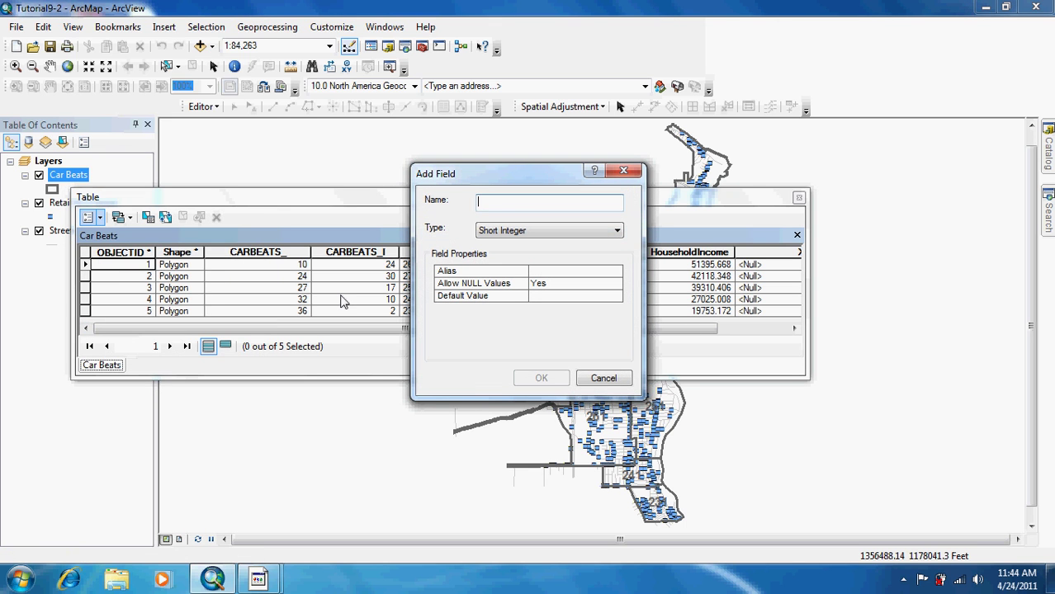
pyautogui.write('Y')
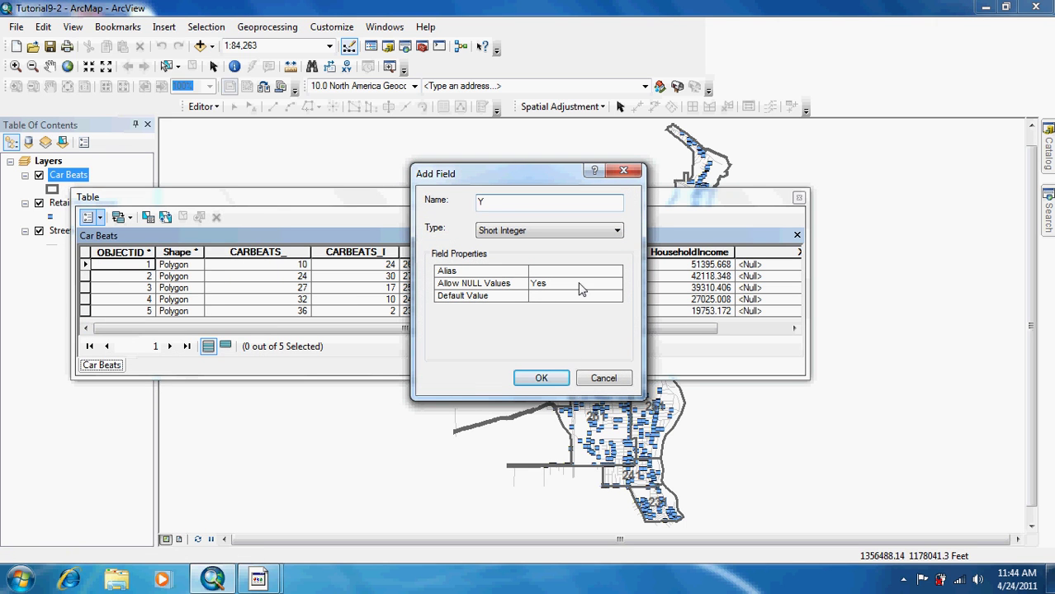
pyautogui.click(615, 230)
pyautogui.click(572, 276)
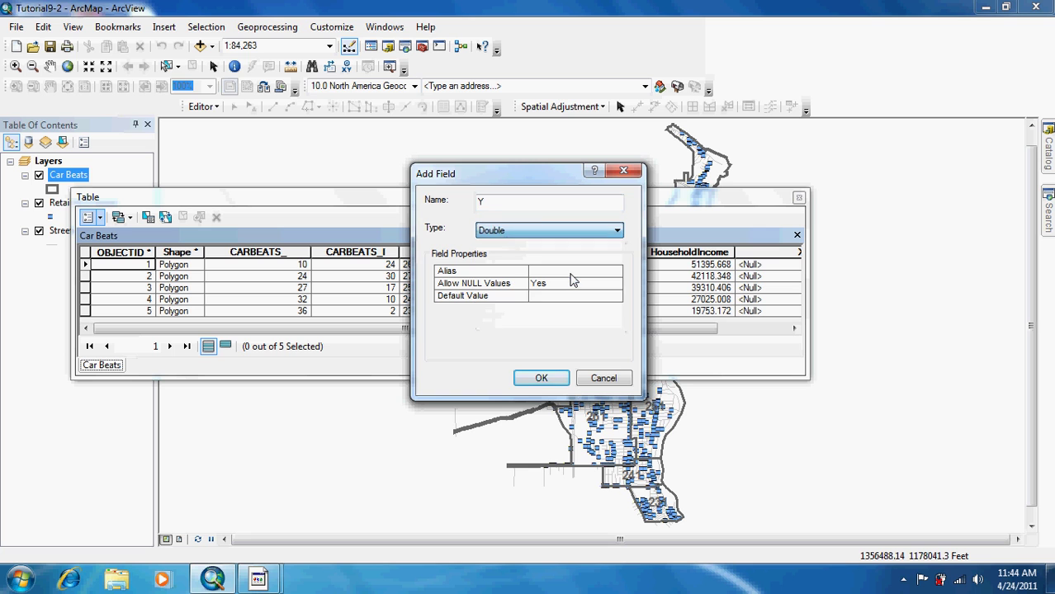
pyautogui.click(541, 378)
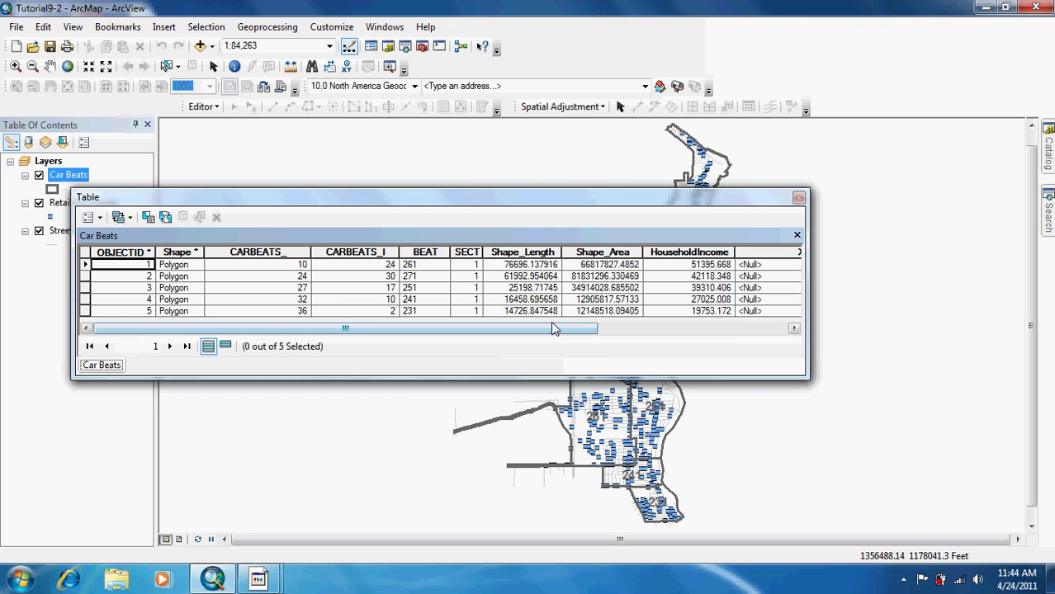
# Calculate the X field's geometry as the X Coordinate of Centroid in Feet US, using the data source's coordinate system
pyautogui.moveTo(553, 328); pyautogui.dragTo(744, 328)
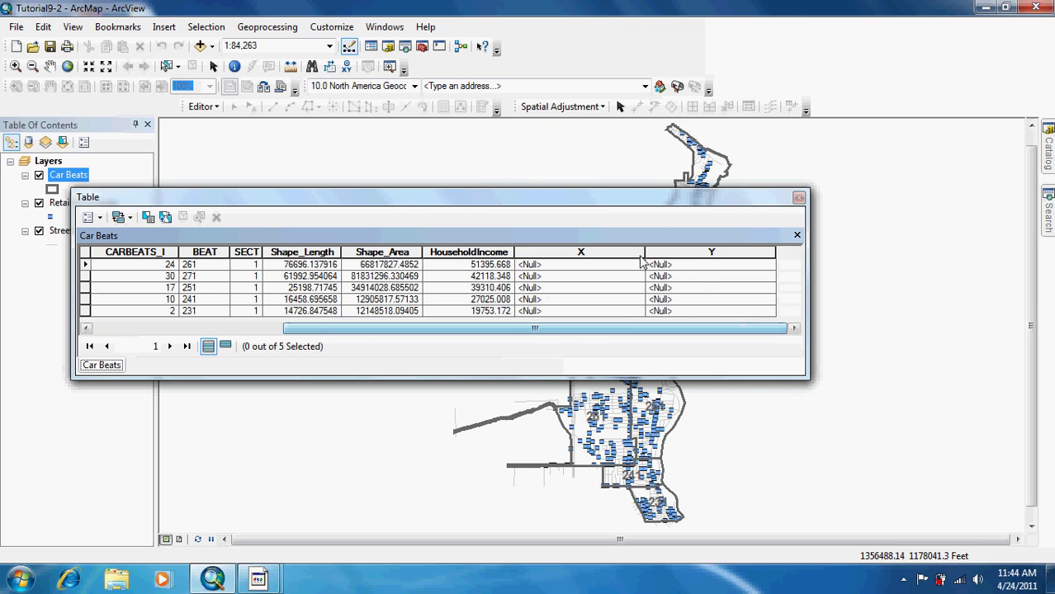
pyautogui.rightClick(598, 249)
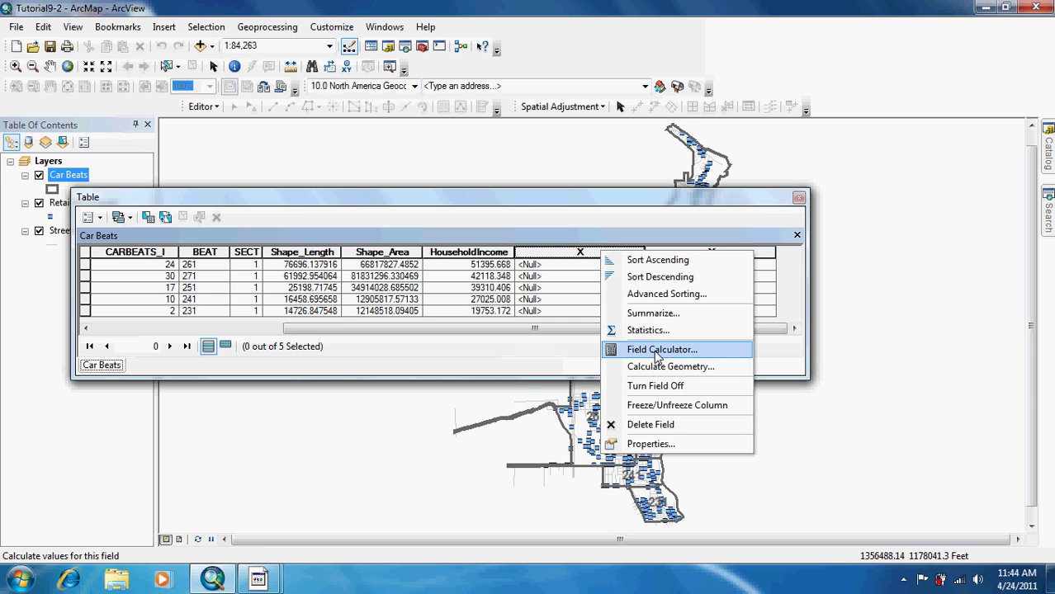
pyautogui.click(660, 367)
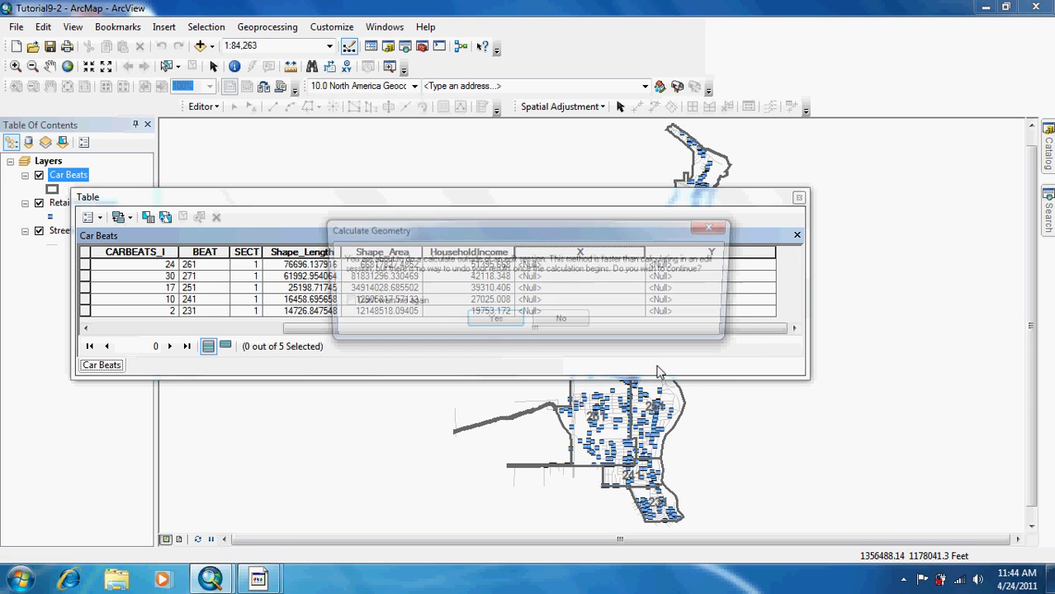
pyautogui.click(496, 323)
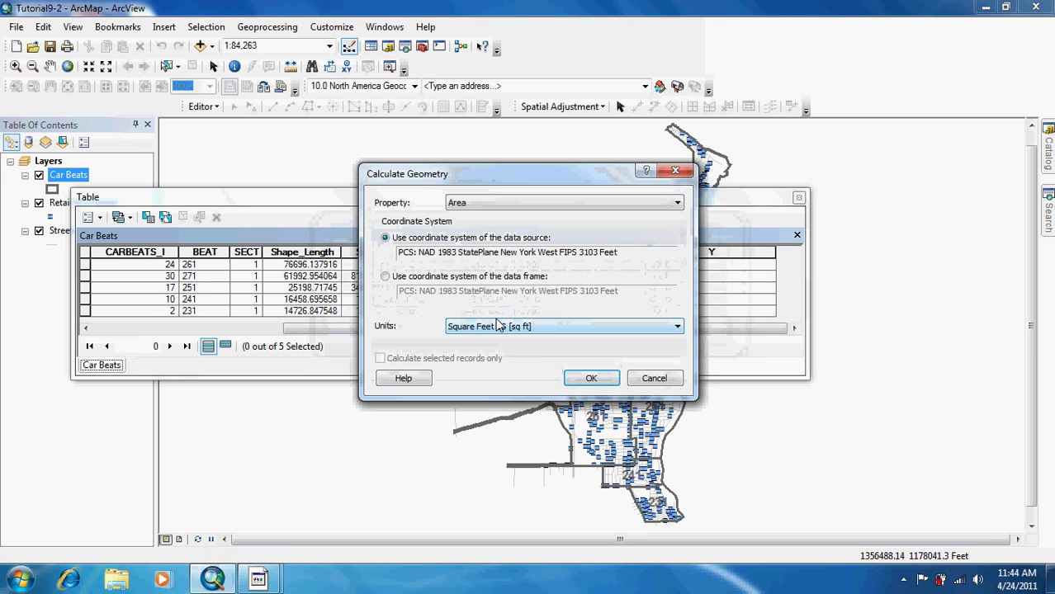
pyautogui.click(515, 202)
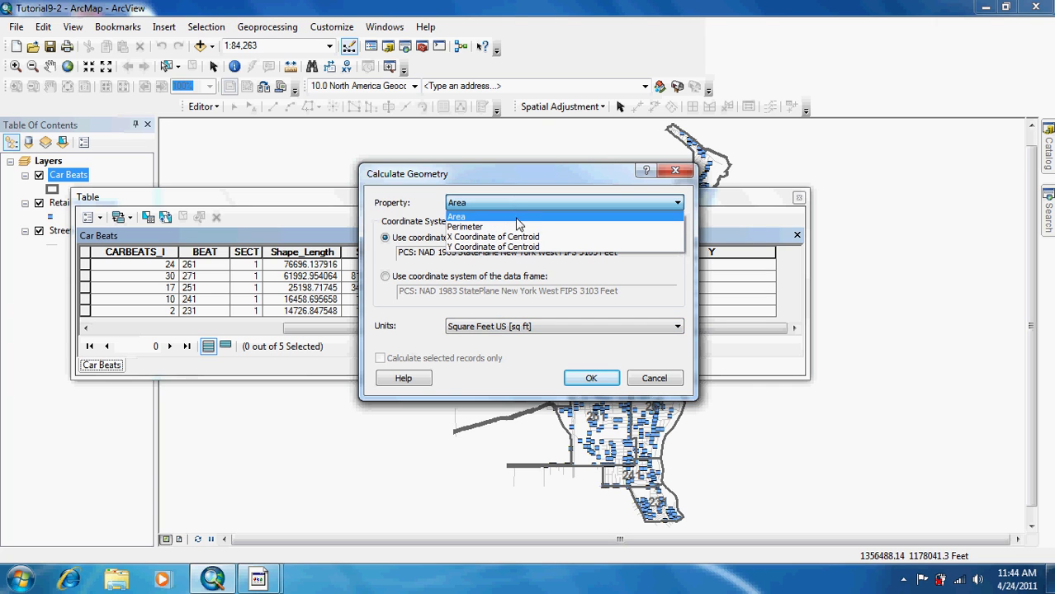
pyautogui.click(520, 238)
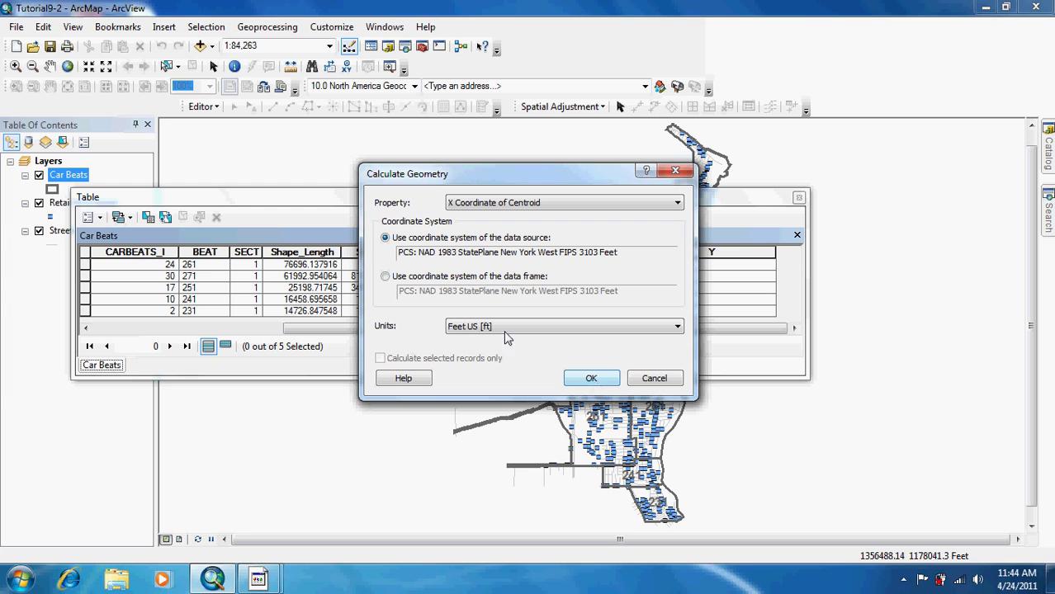
pyautogui.click(586, 378)
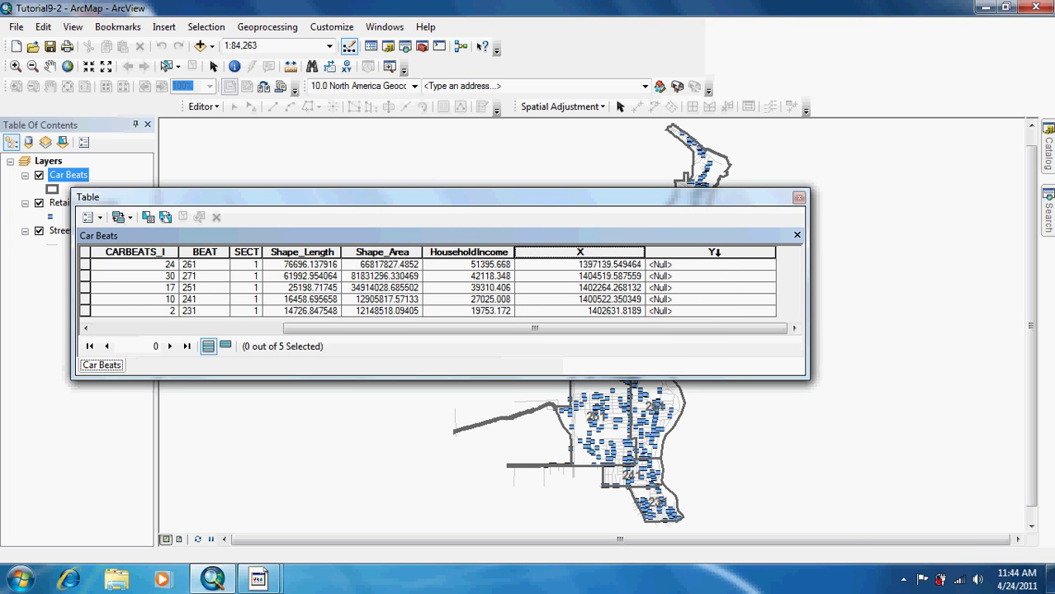
# Calculate the Y field's geometry as the Y Coordinate of Centroid in Feet US, using the data source's coordinate system
pyautogui.rightClick(717, 253)
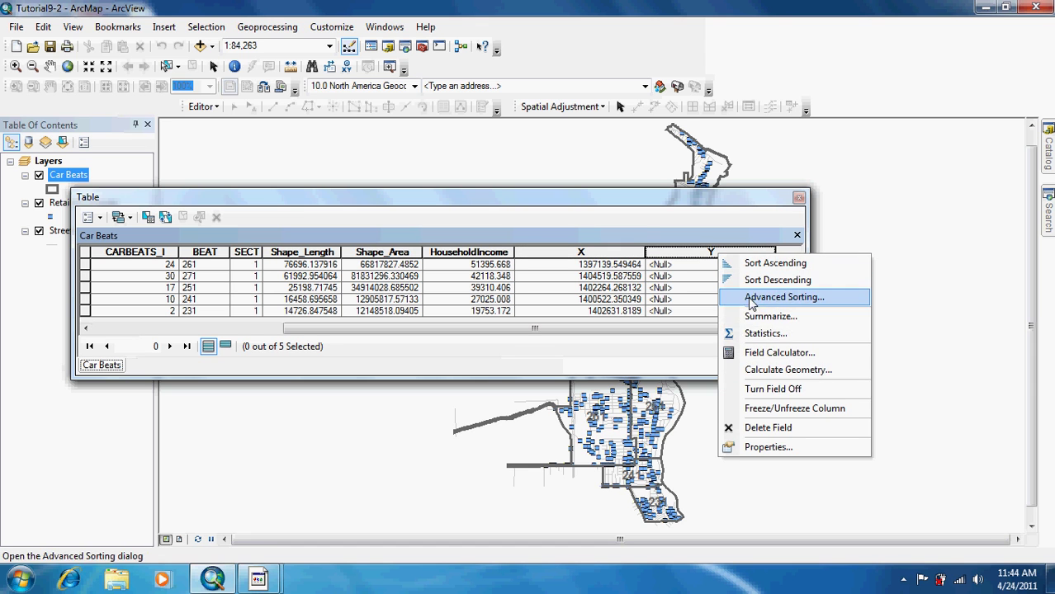
pyautogui.click(780, 370)
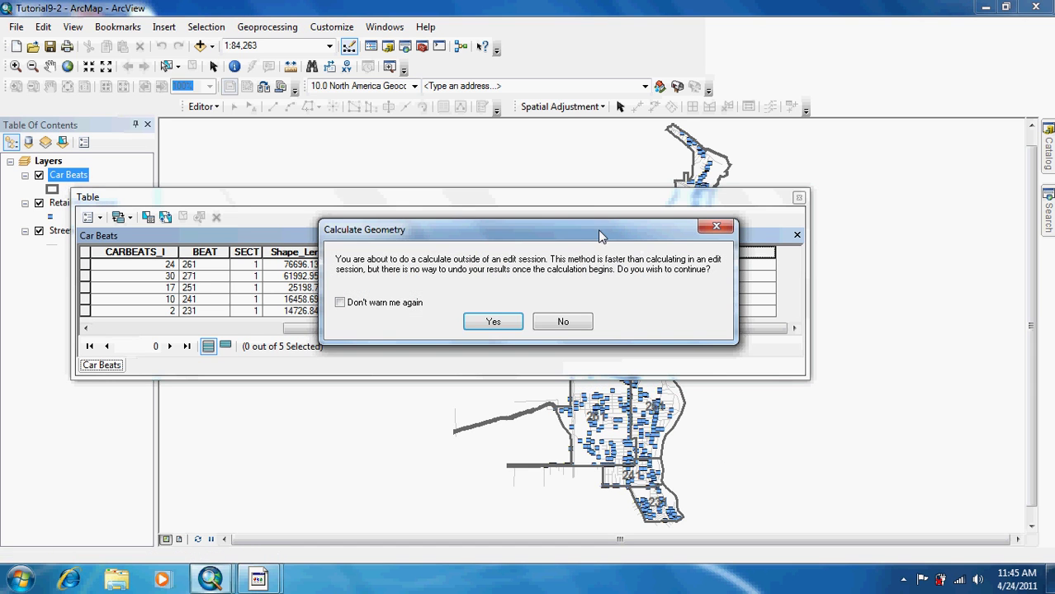
pyautogui.click(492, 322)
pyautogui.click(575, 203)
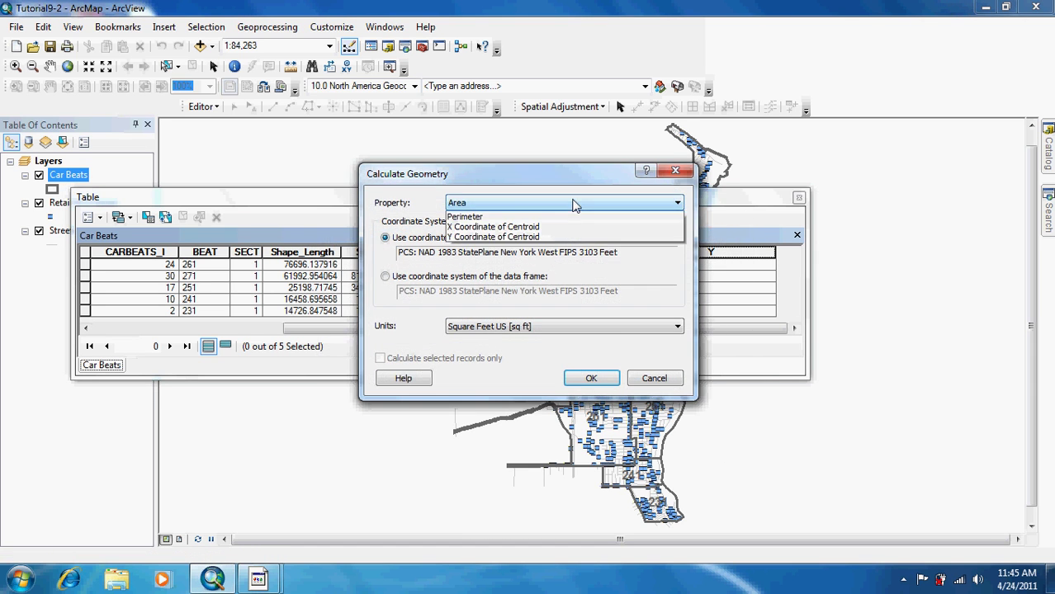
pyautogui.click(560, 247)
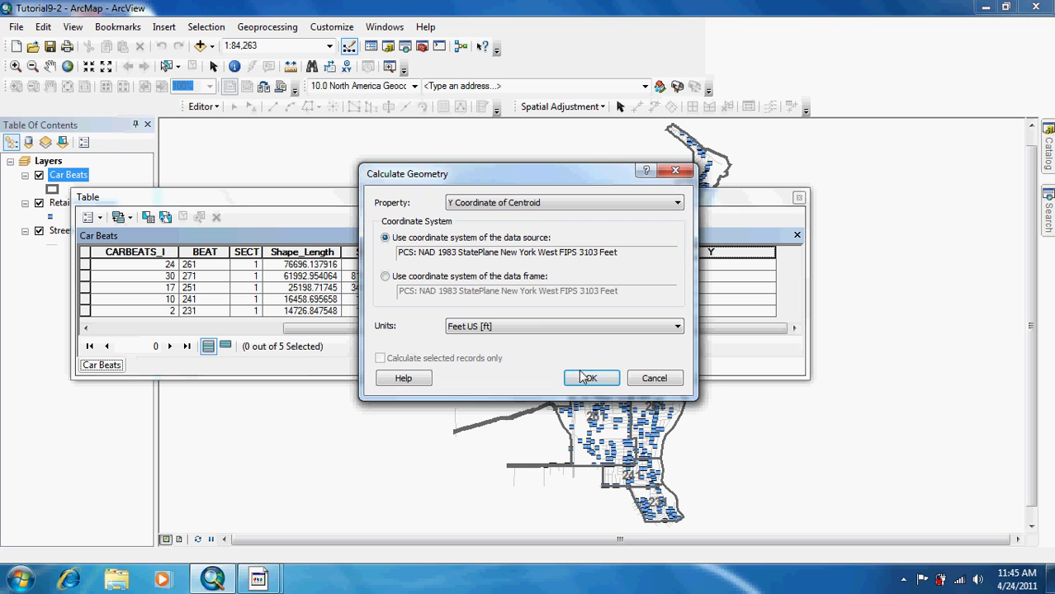
pyautogui.click(588, 380)
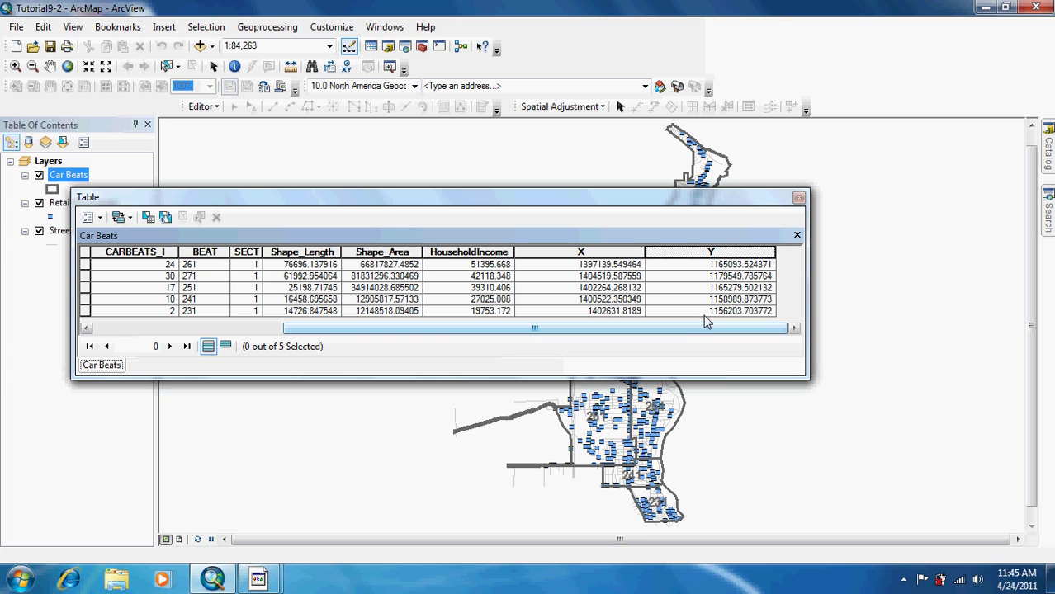
# Export all Car Beats records to a table named CarBeatCentroids in Tutorial9.gdb, without adding it to the map
pyautogui.click(100, 217)
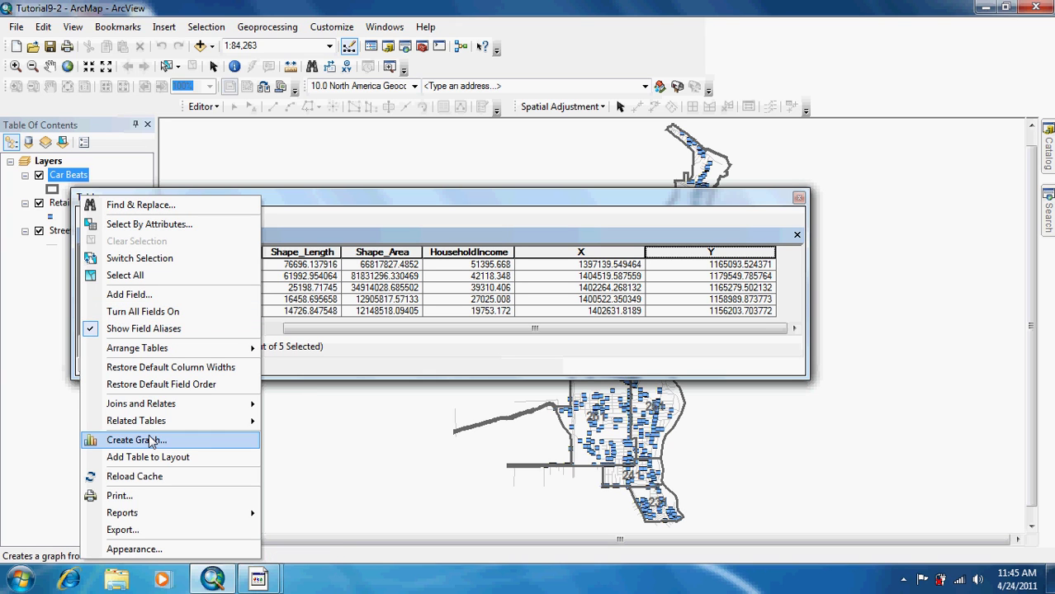
pyautogui.click(156, 530)
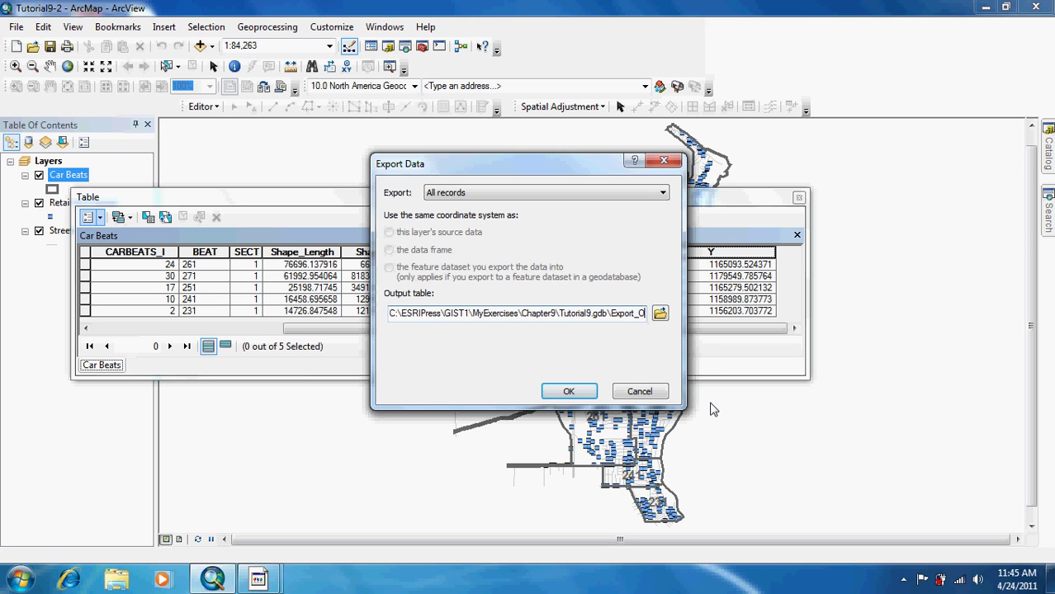
pyautogui.press('End')
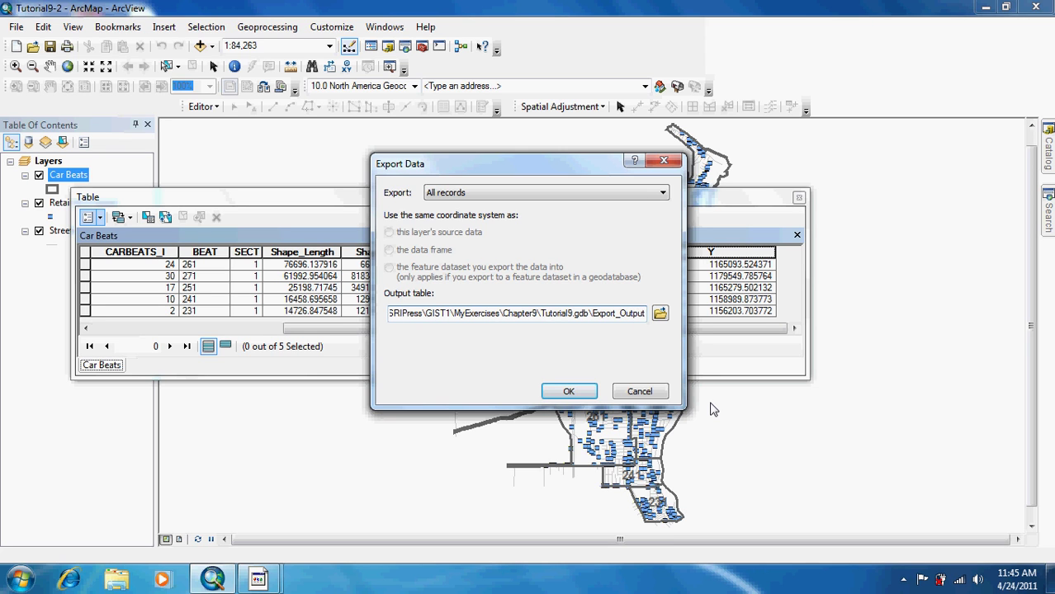
pyautogui.press('BackSpace')
pyautogui.press('BackSpace')
pyautogui.press('BackSpace')
pyautogui.press('BackSpace')
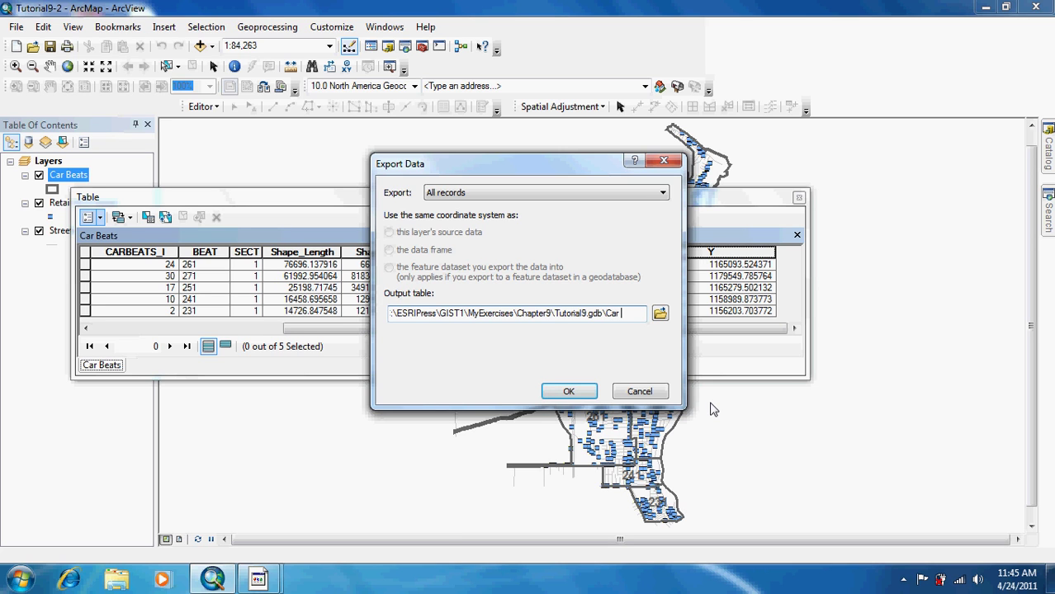
pyautogui.write('eatCe')
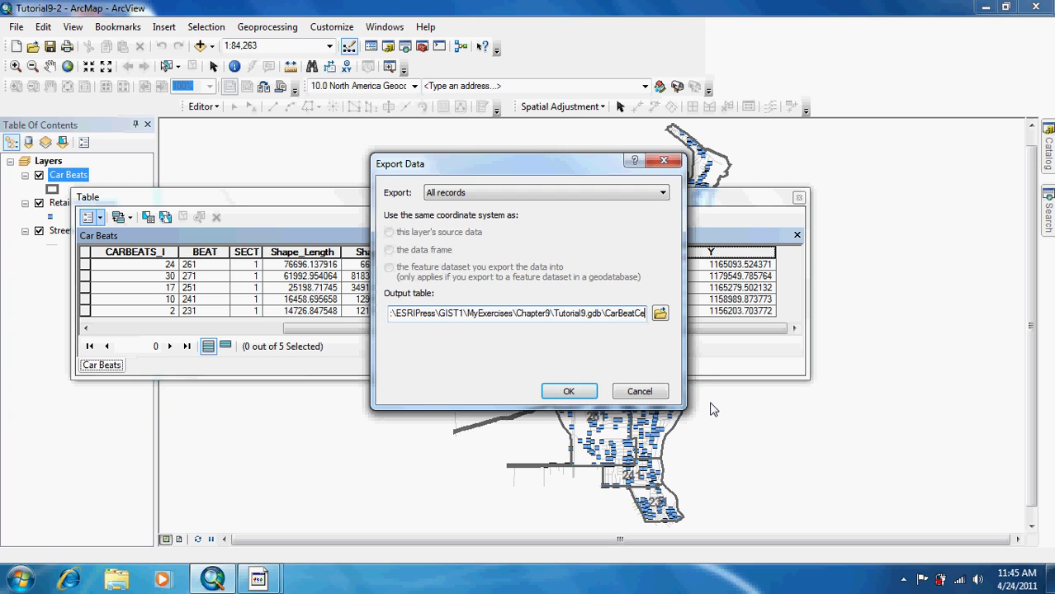
pyautogui.write('ntroids')
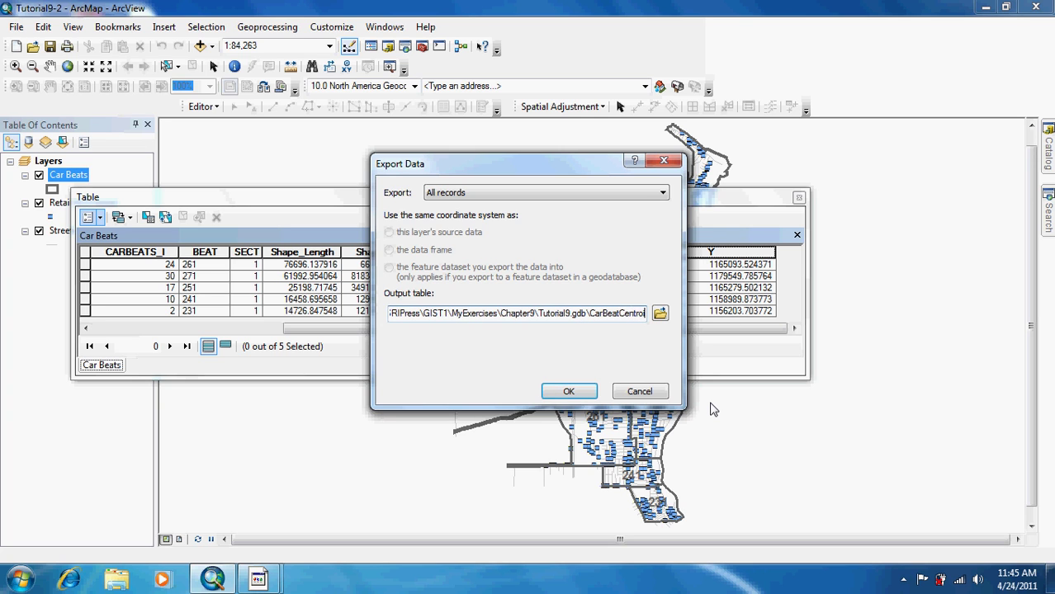
pyautogui.click(568, 393)
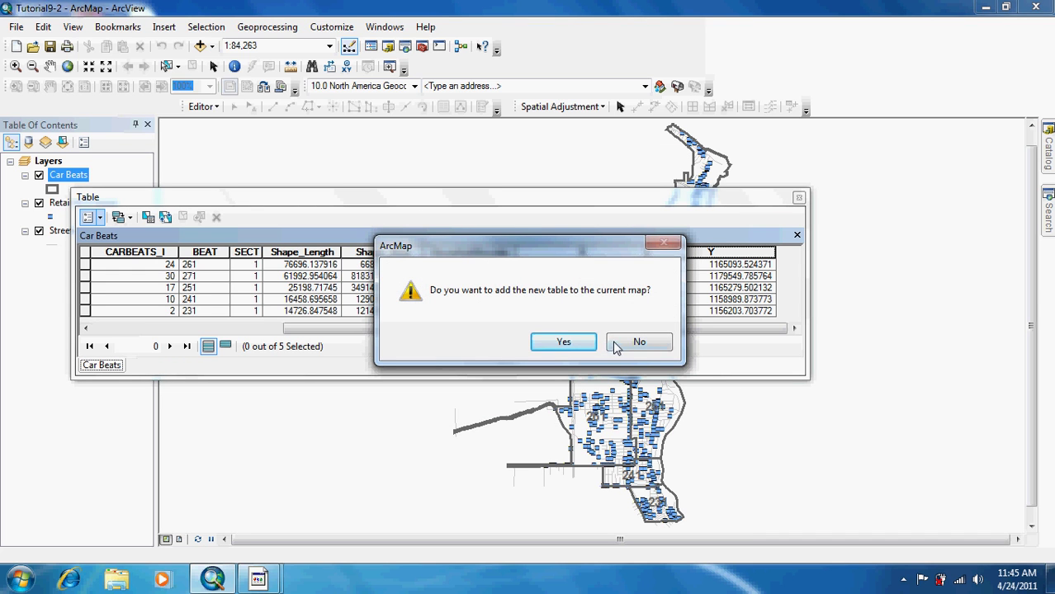
pyautogui.click(625, 349)
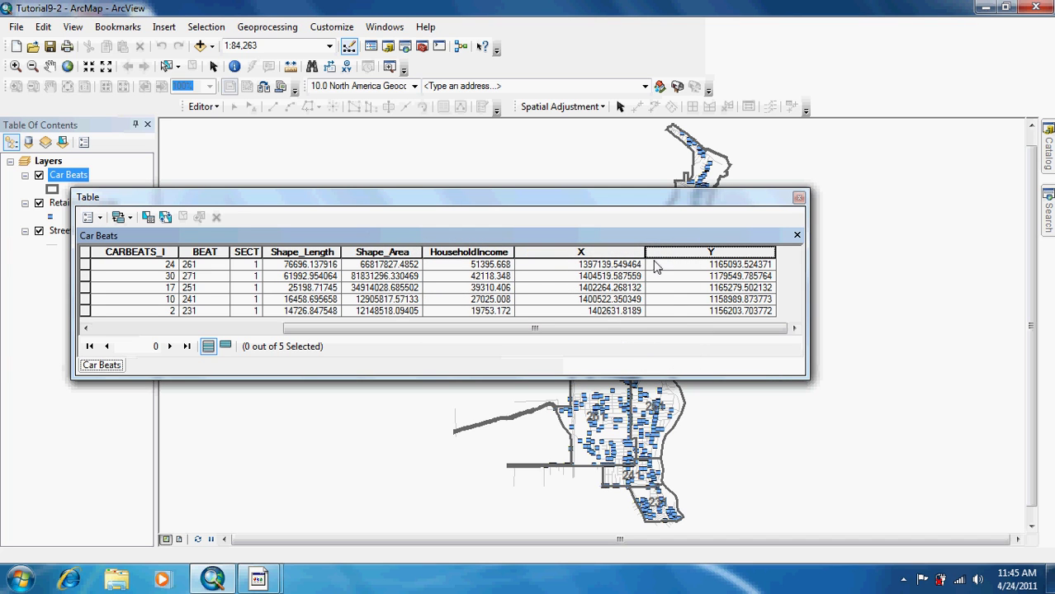
# Close the Car Beats table and browse the Catalog to the CarBeatCentroids table in GIST1\MyExercises\Chapter9\Tutorial9
pyautogui.click(798, 200)
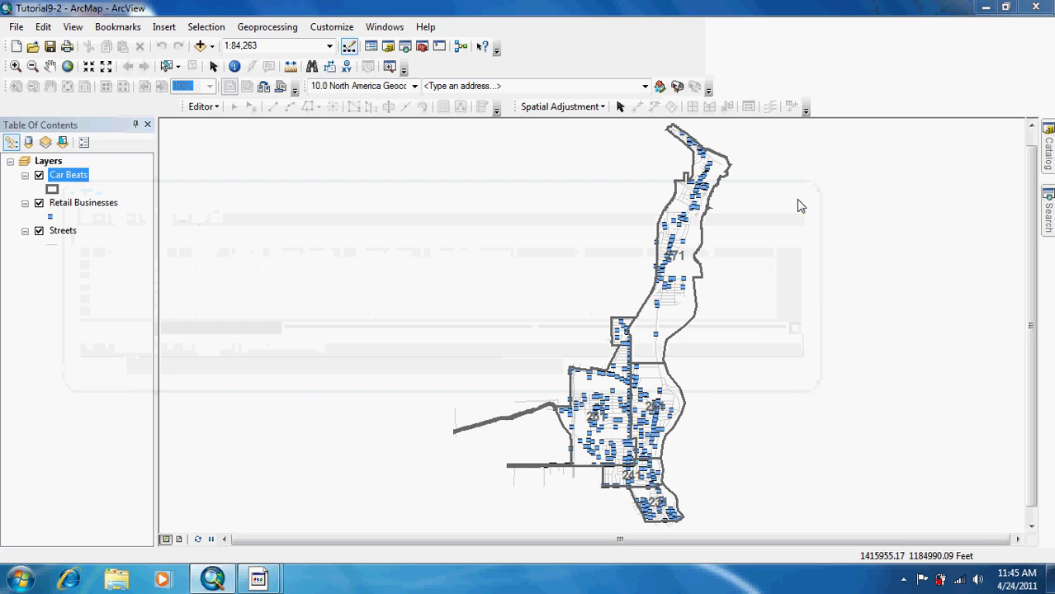
pyautogui.click(1048, 161)
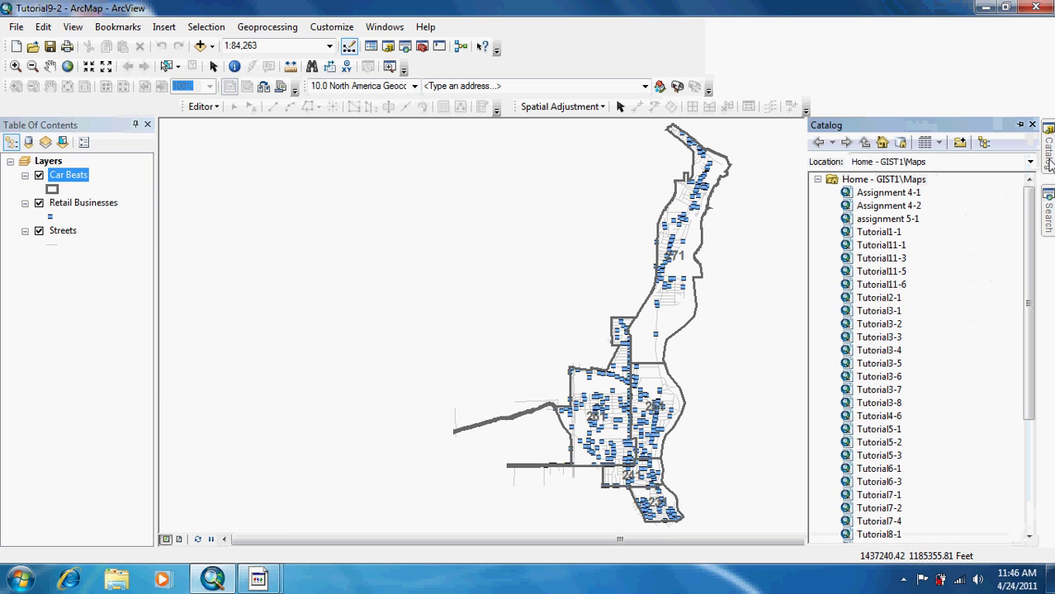
pyautogui.click(1030, 162)
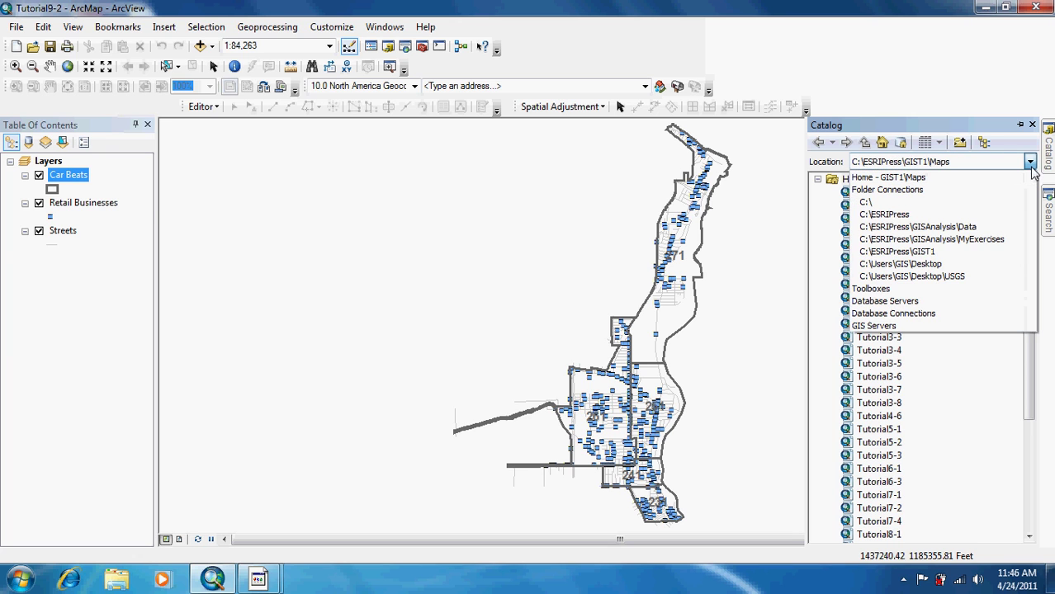
pyautogui.click(946, 254)
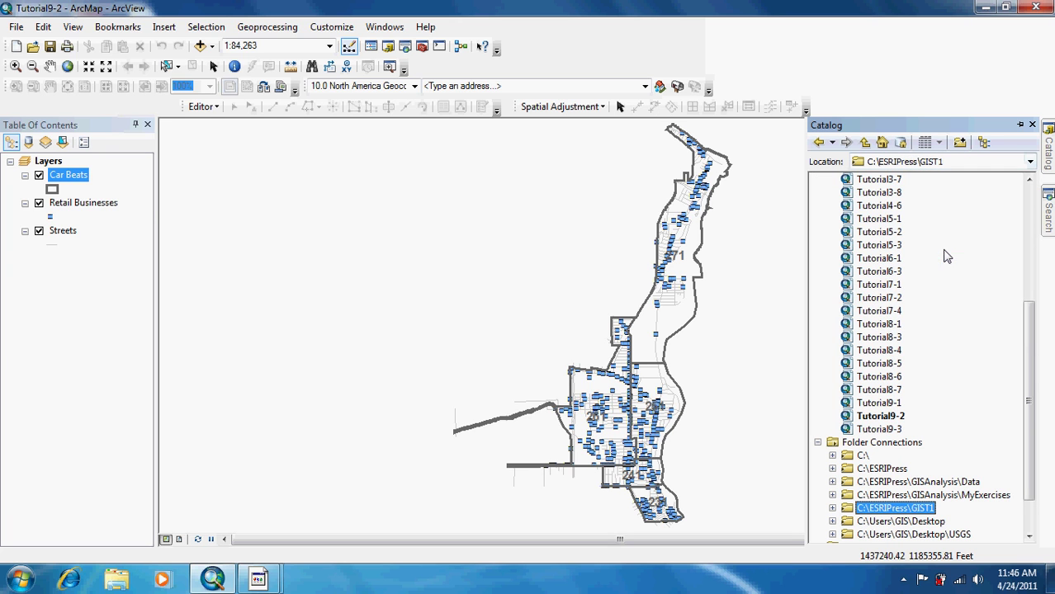
pyautogui.click(832, 509)
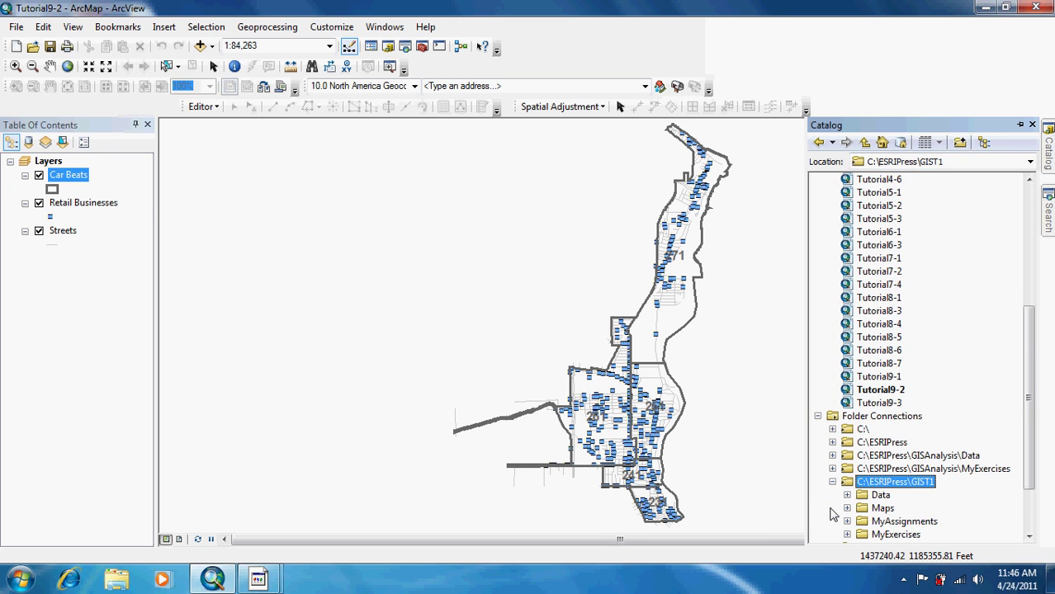
pyautogui.scroll(-2, 1034, 432)
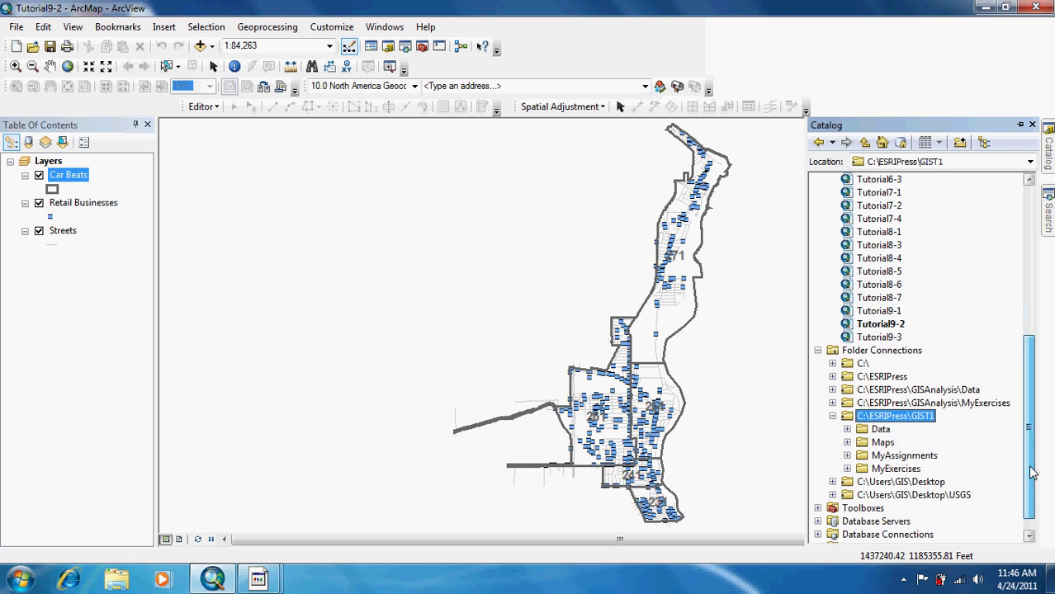
pyautogui.click(847, 443)
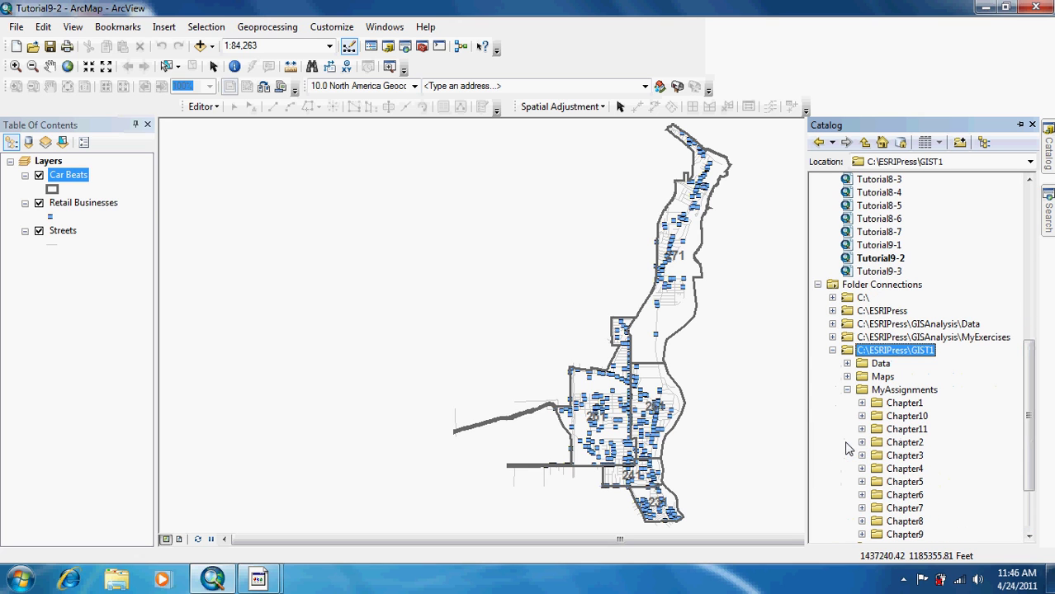
pyautogui.scroll(-2, 1030, 427)
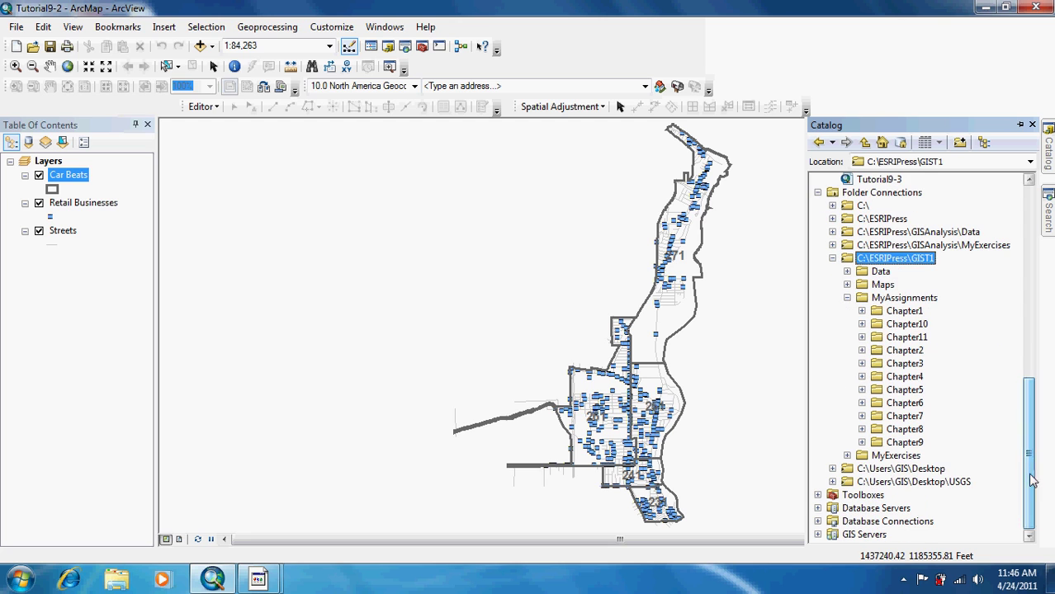
pyautogui.click(900, 443)
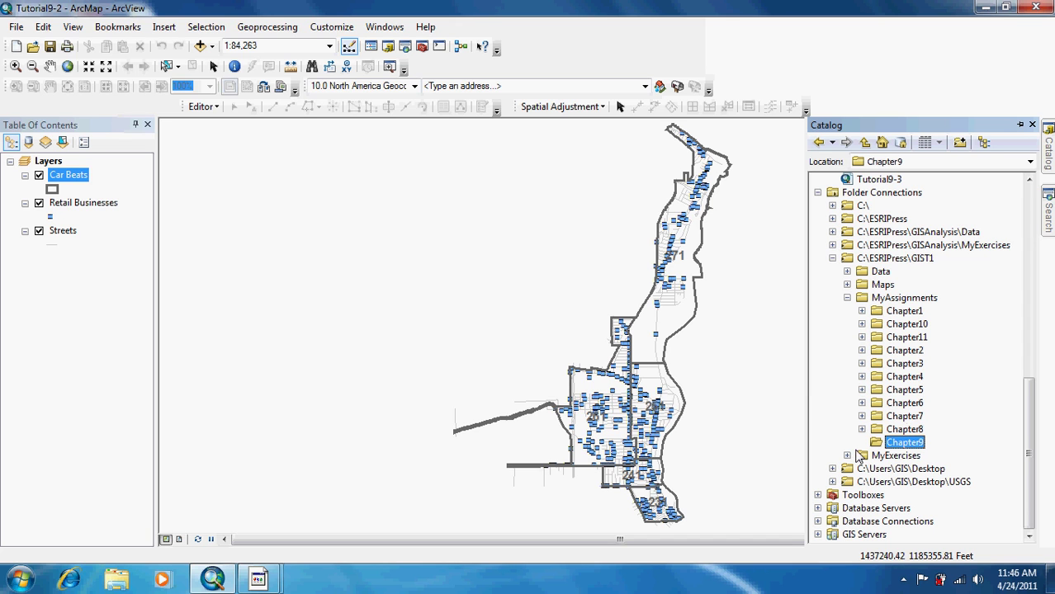
pyautogui.click(848, 457)
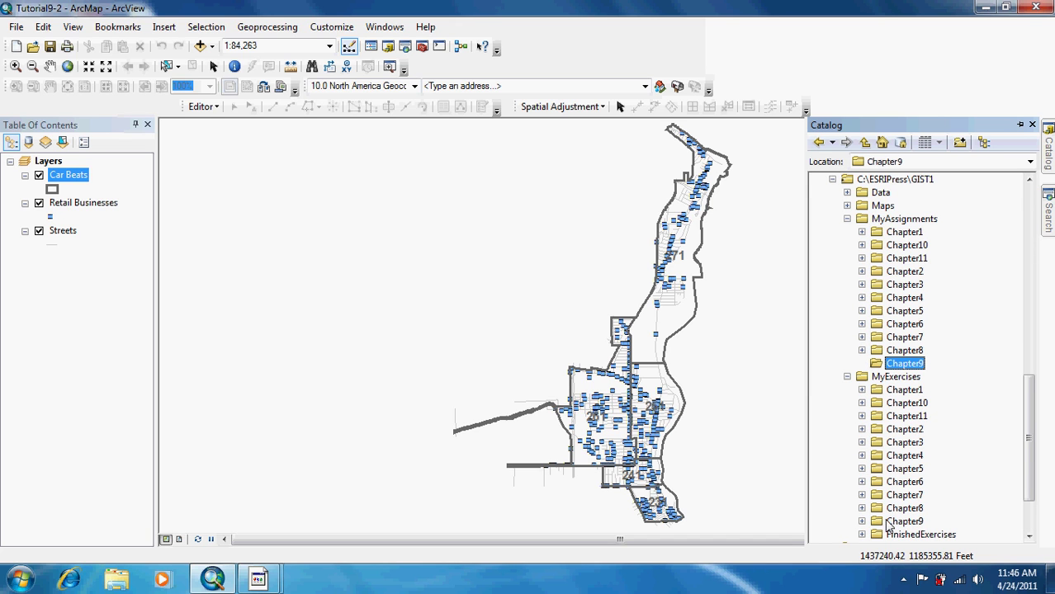
pyautogui.click(887, 522)
pyautogui.click(862, 522)
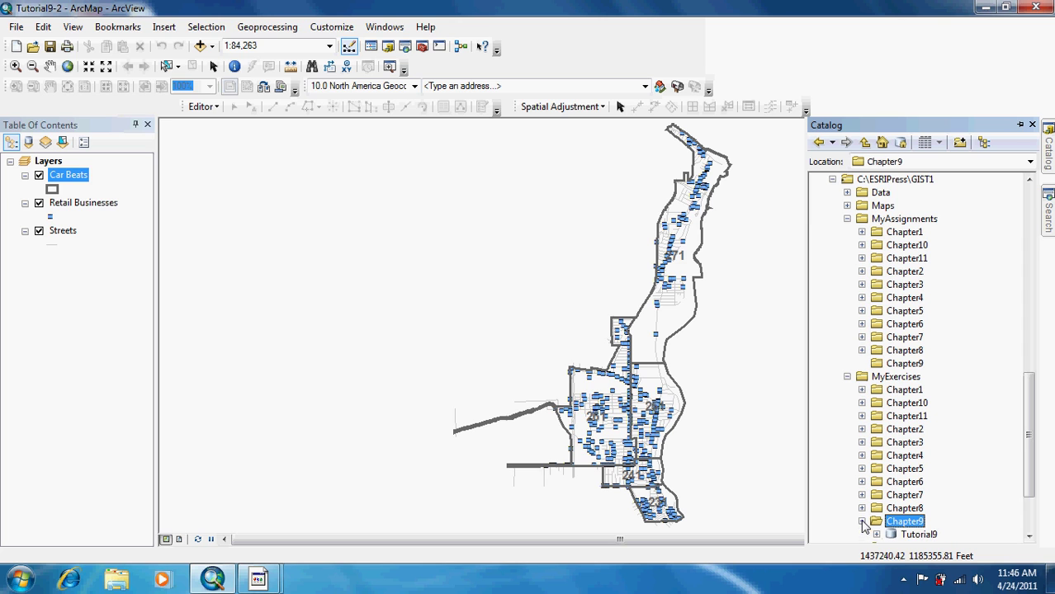
pyautogui.click(877, 535)
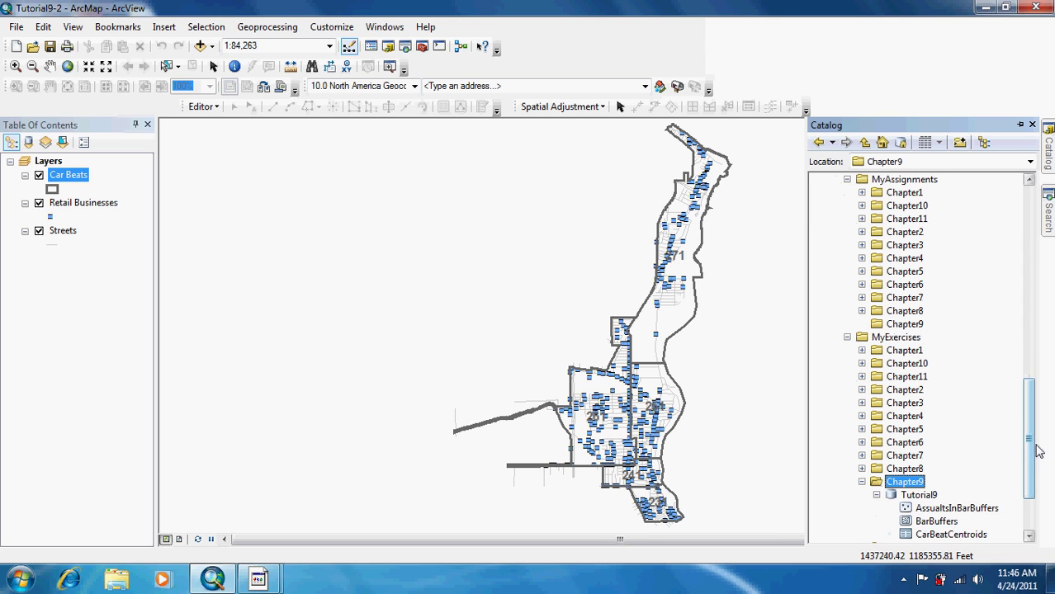
pyautogui.scroll(-3, 1034, 446)
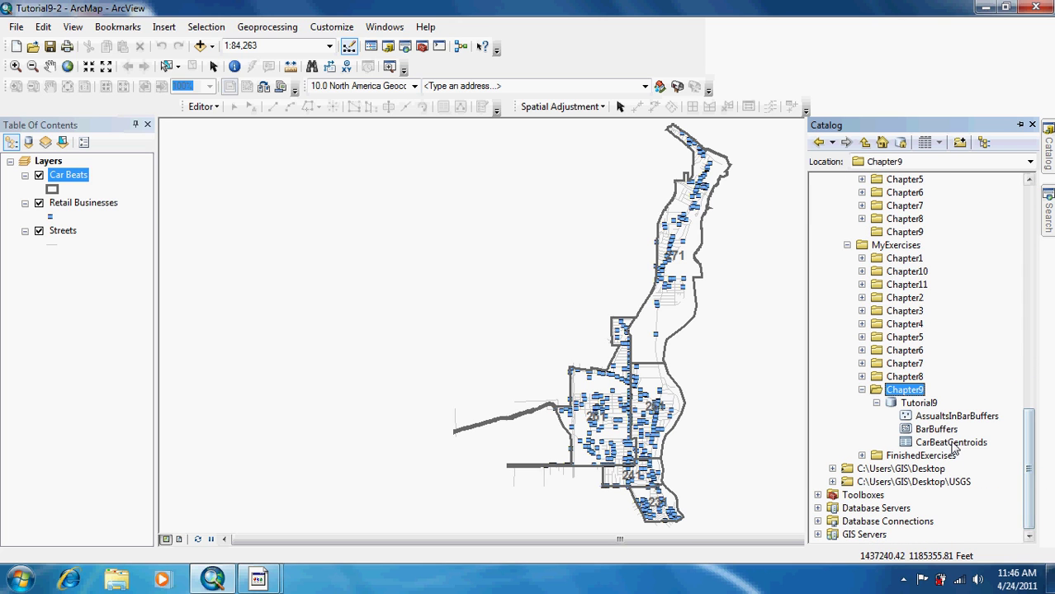
# Start a feature class from the CarBeatCentroids XY table, importing its coordinate system from lakecarbeats in Data\RochesterNY\LakePrecinct.gdb
pyautogui.rightClick(953, 444)
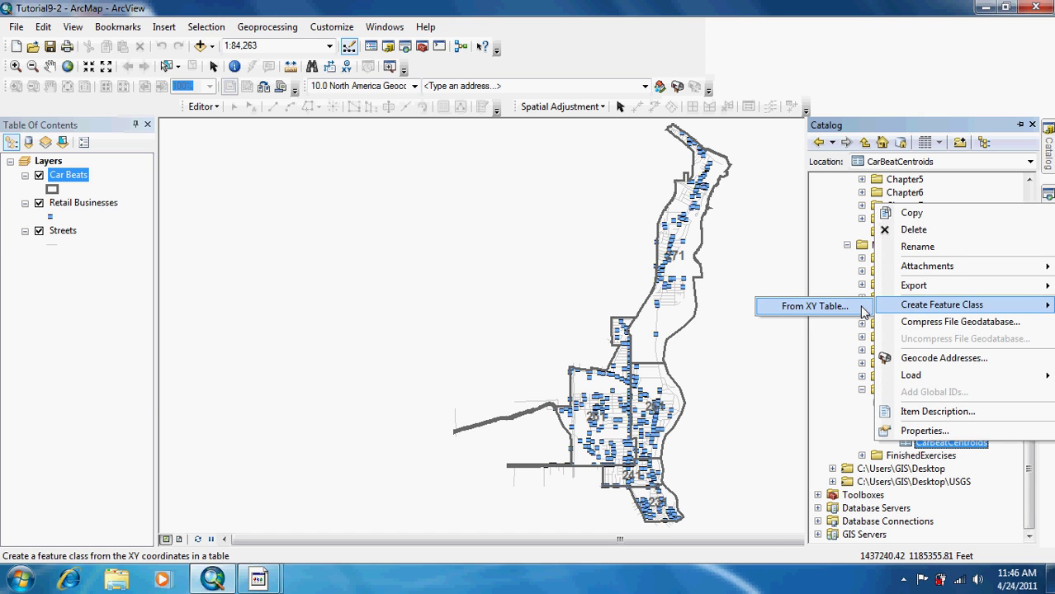
pyautogui.click(862, 310)
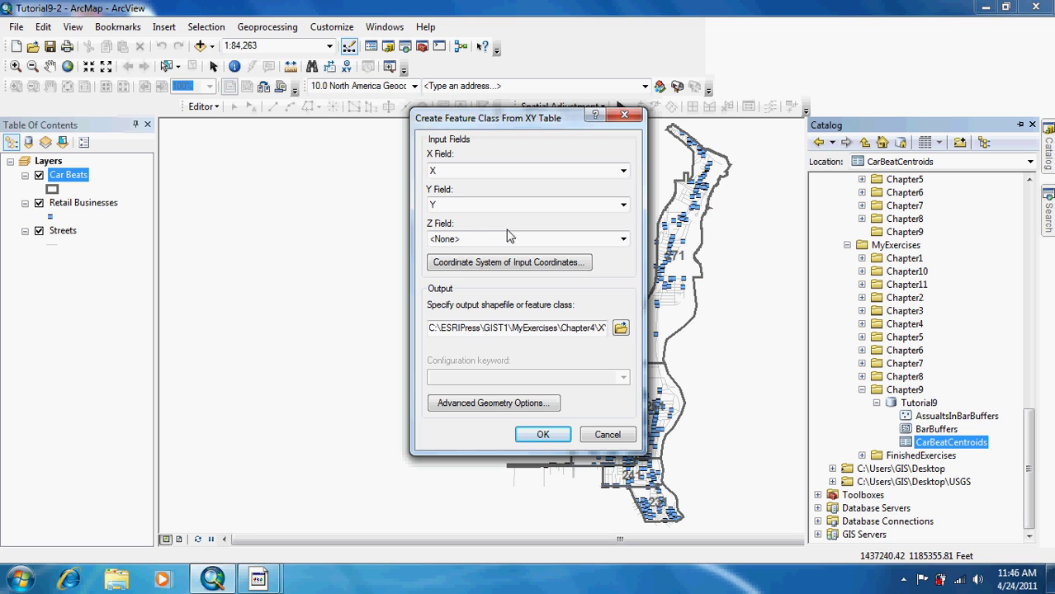
pyautogui.click(515, 263)
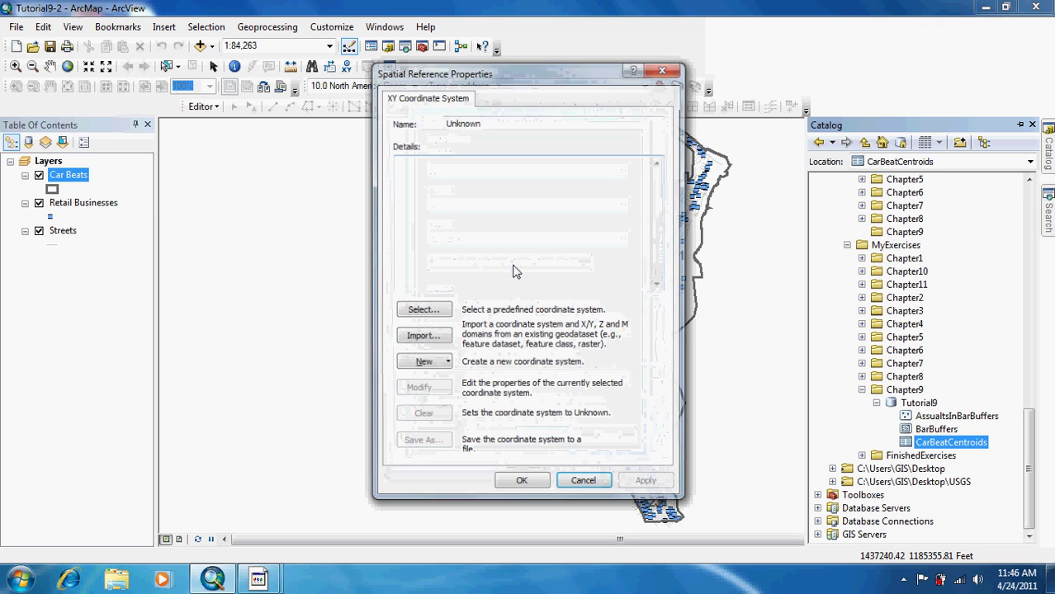
pyautogui.click(428, 338)
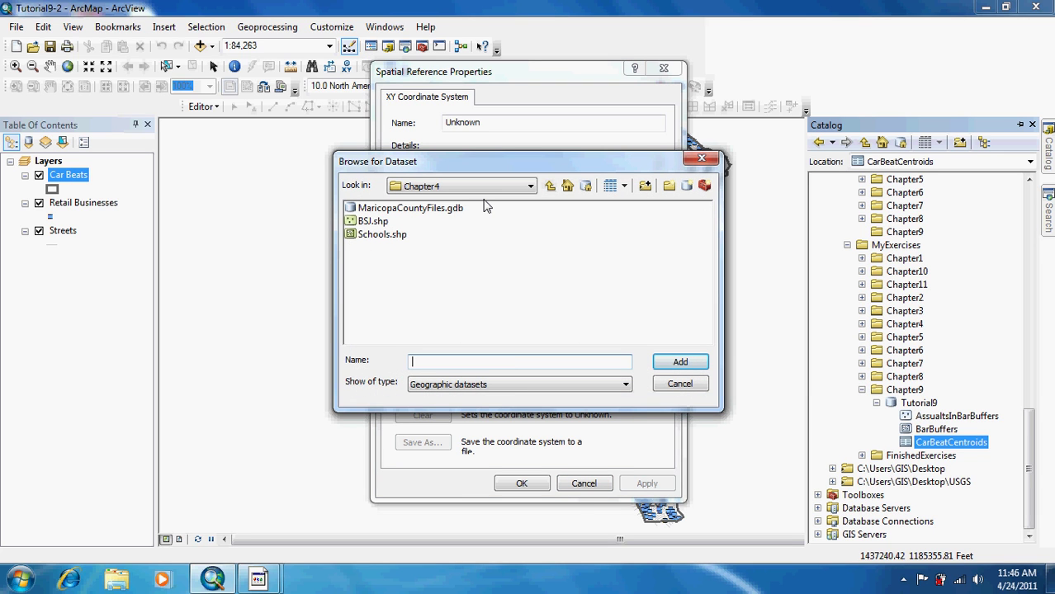
pyautogui.click(530, 186)
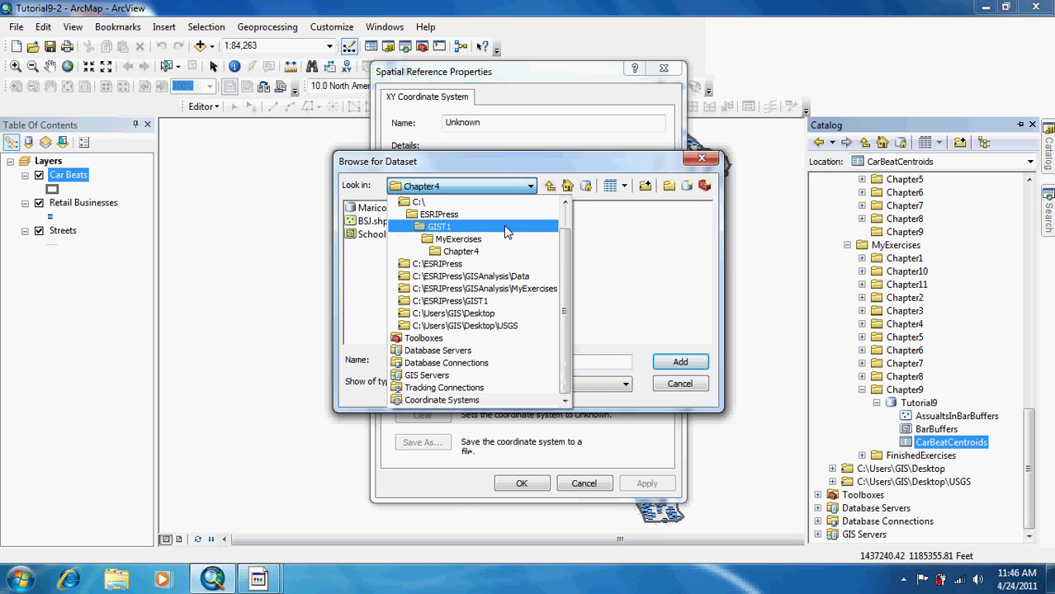
pyautogui.click(505, 226)
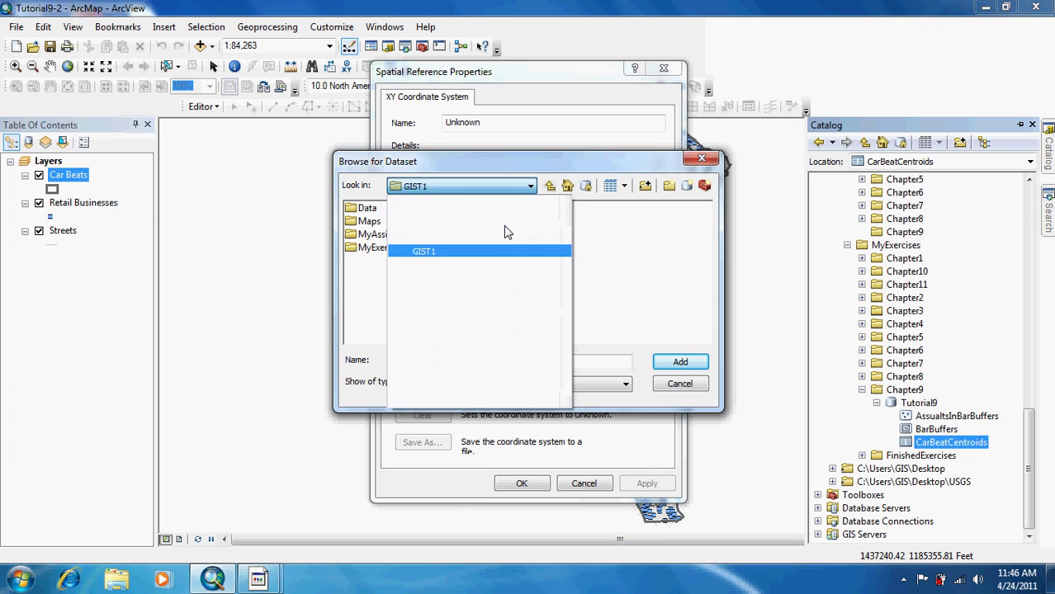
pyautogui.doubleClick(369, 209)
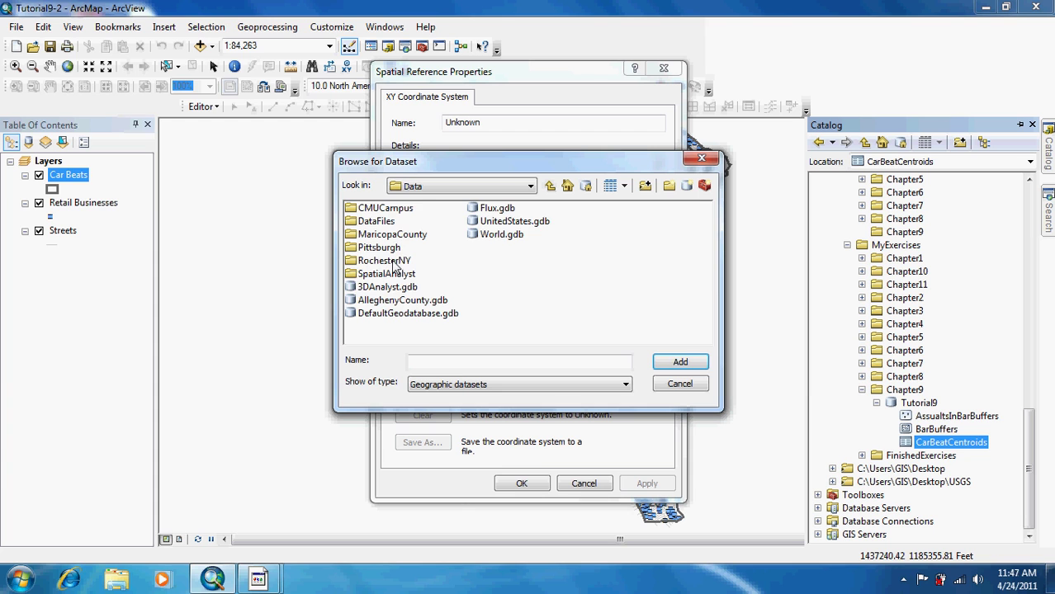
pyautogui.doubleClick(398, 264)
pyautogui.doubleClick(393, 209)
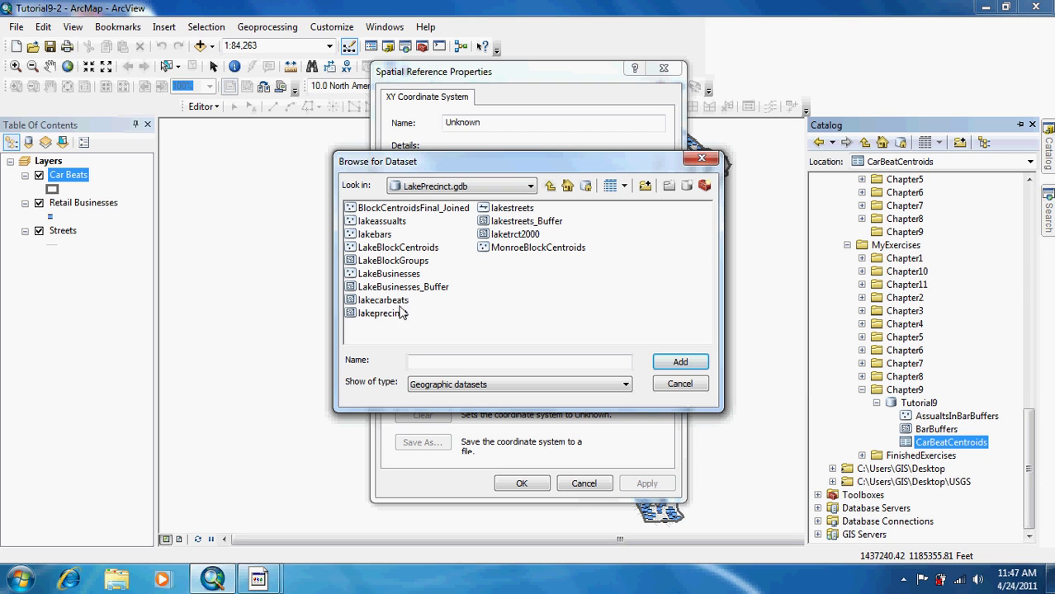
pyautogui.click(397, 303)
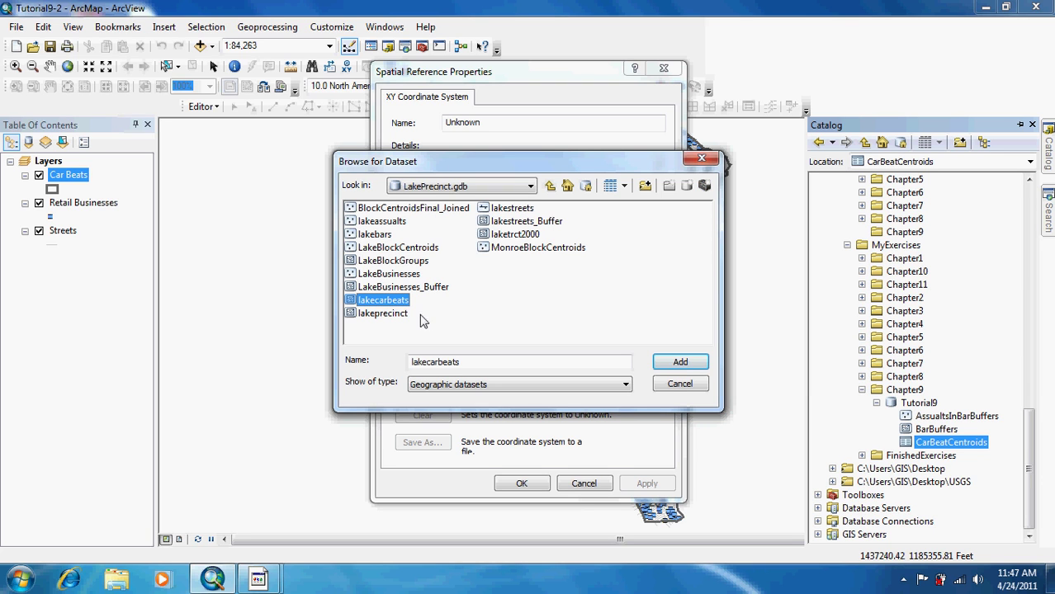
pyautogui.click(681, 365)
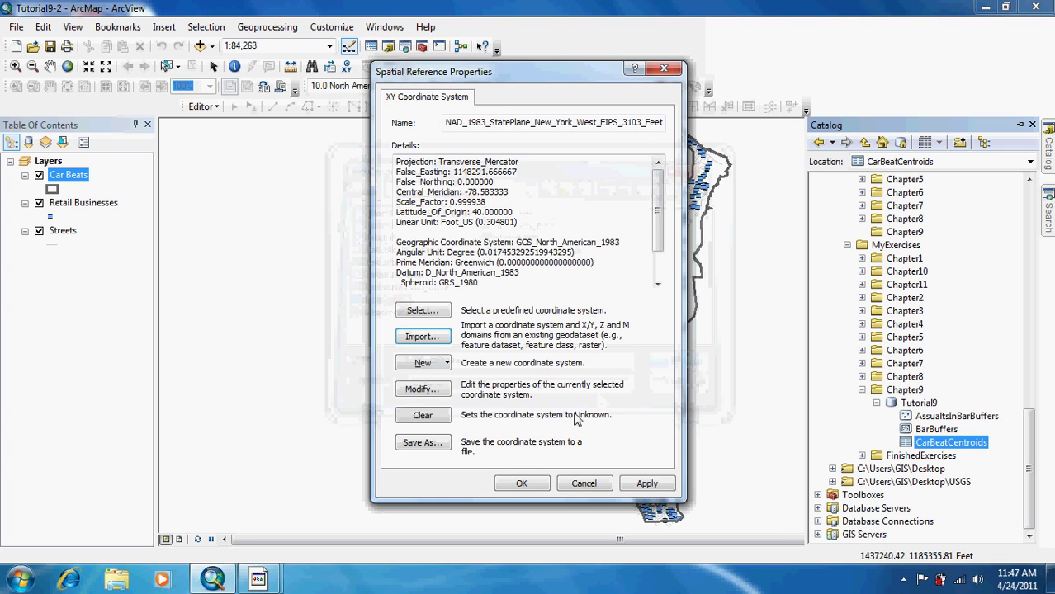
pyautogui.click(521, 483)
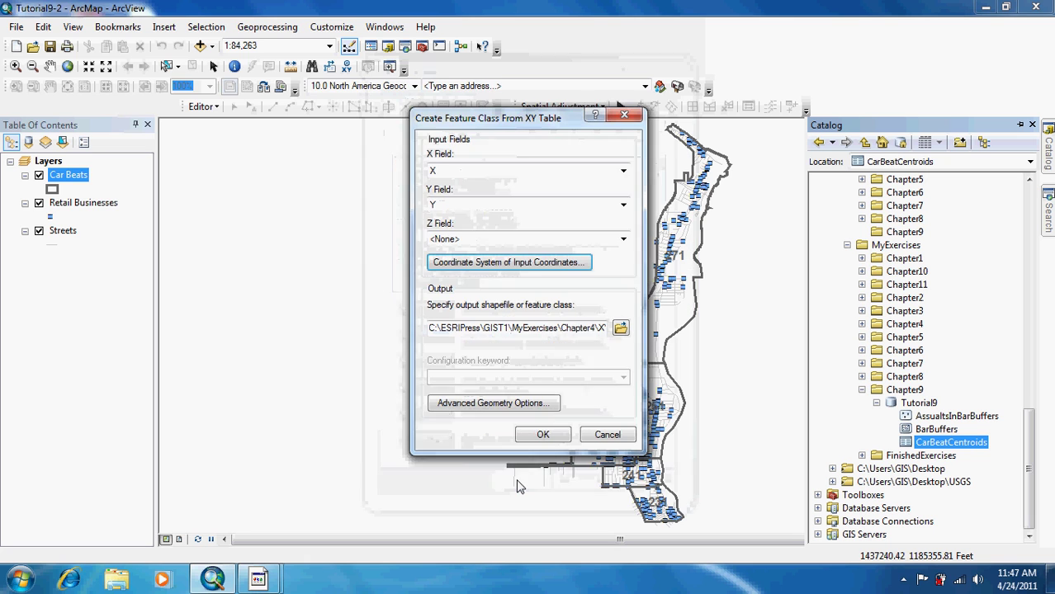
# Set the output to a shapefile named CarBeatsCentroids in GIST1\MyExercises\Chapter9 and create the feature class
pyautogui.click(620, 329)
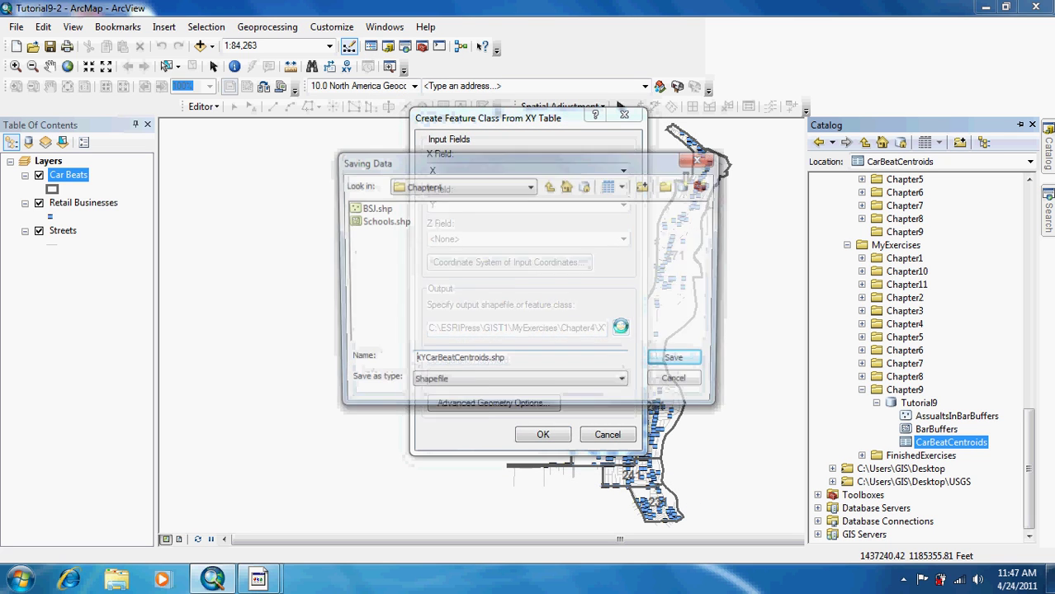
pyautogui.click(531, 186)
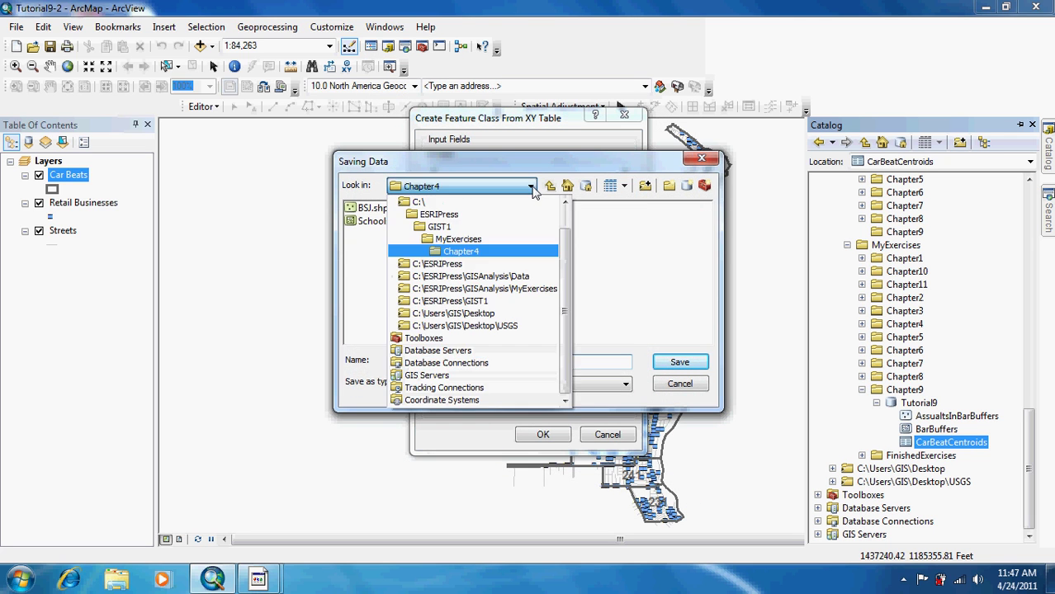
pyautogui.click(512, 303)
pyautogui.doubleClick(388, 248)
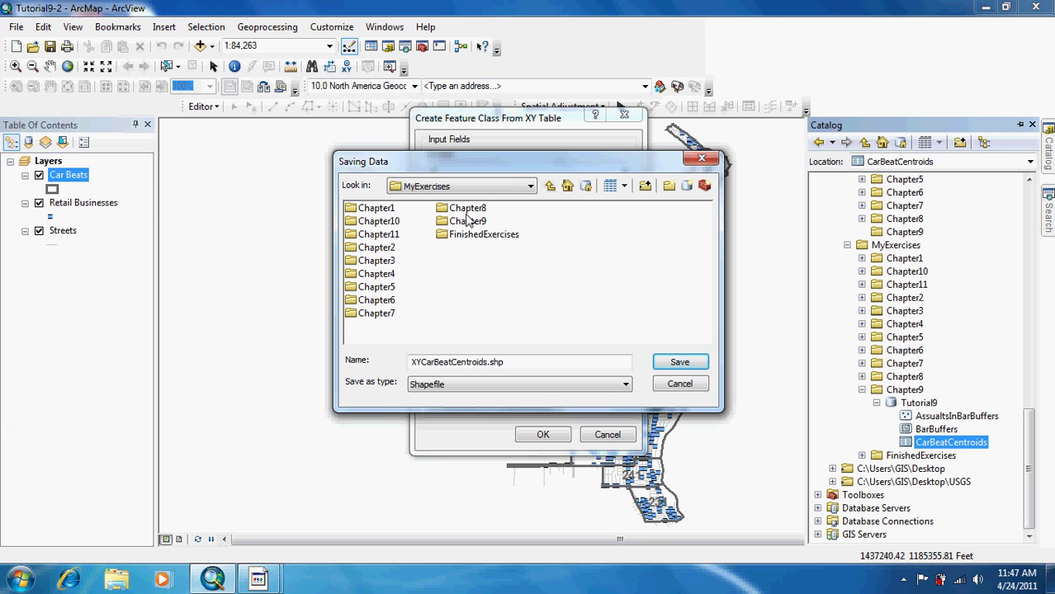
pyautogui.click(467, 213)
pyautogui.doubleClick(468, 221)
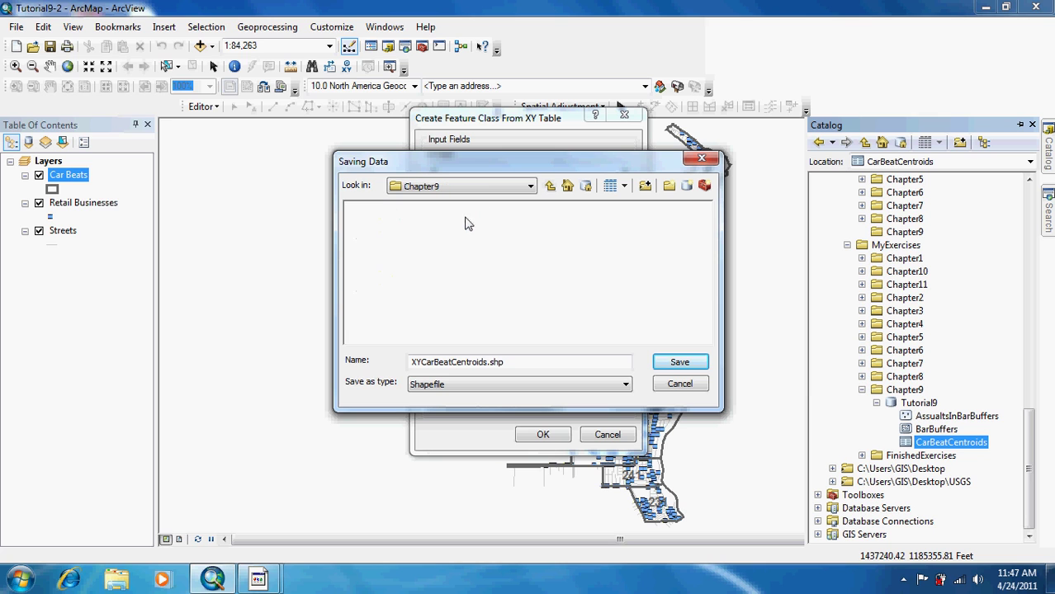
pyautogui.click(541, 360)
pyautogui.press('BackSpace')
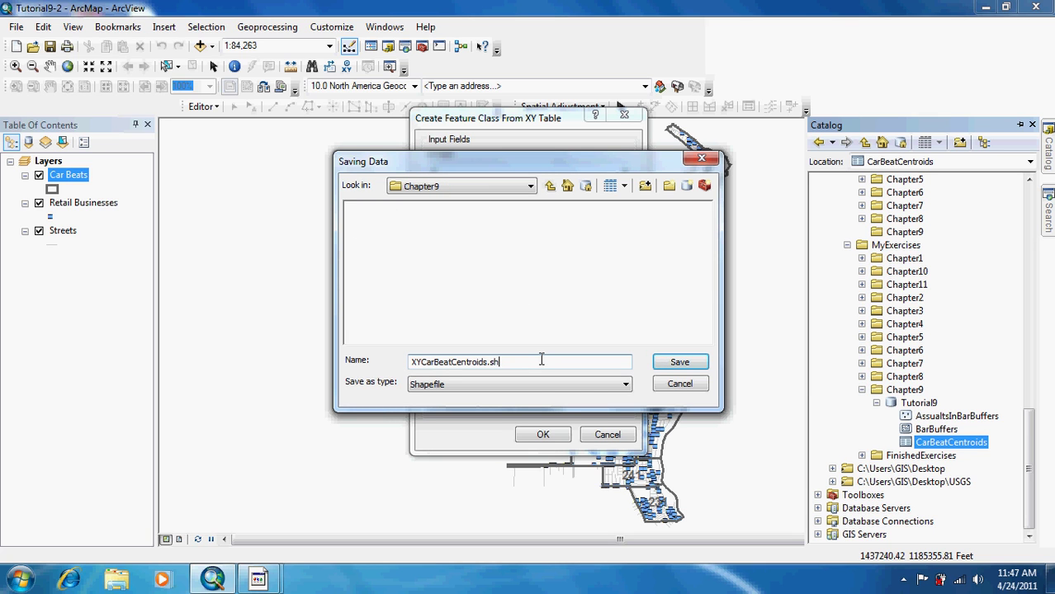
pyautogui.press('BackSpace')
pyautogui.press('BackSpace')
pyautogui.press('BackSpace')
pyautogui.press('BackSpace')
pyautogui.press('BackSpace')
pyautogui.press('BackSpace')
pyautogui.press('BackSpace')
pyautogui.press('BackSpace')
pyautogui.press('BackSpace')
pyautogui.press('BackSpace')
pyautogui.press('BackSpace')
pyautogui.press('BackSpace')
pyautogui.press('BackSpace')
pyautogui.press('BackSpace')
pyautogui.press('BackSpace')
pyautogui.press('BackSpace')
pyautogui.press('BackSpace')
pyautogui.press('BackSpace')
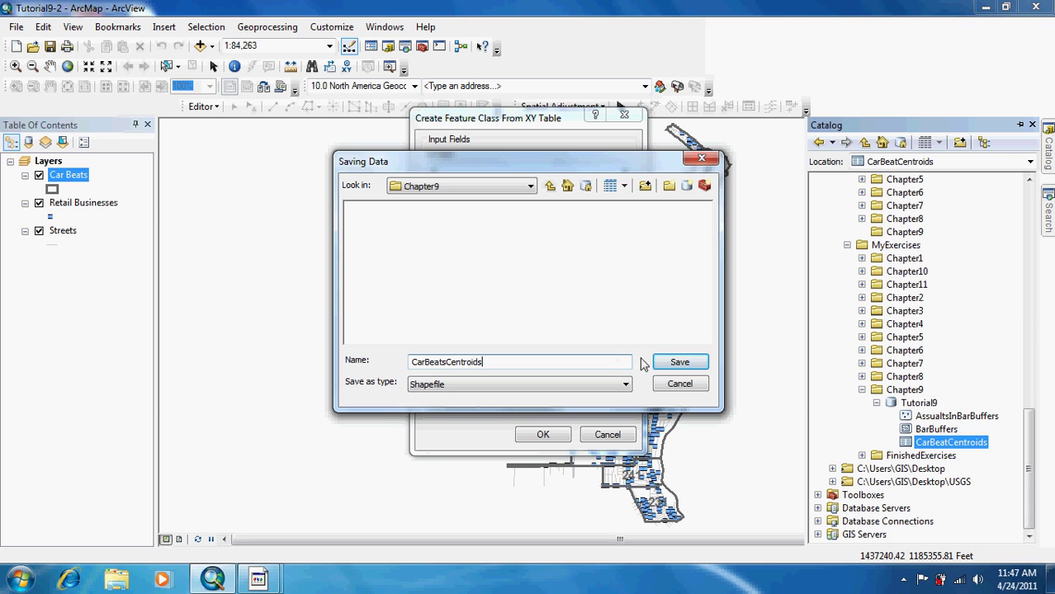
pyautogui.click(677, 363)
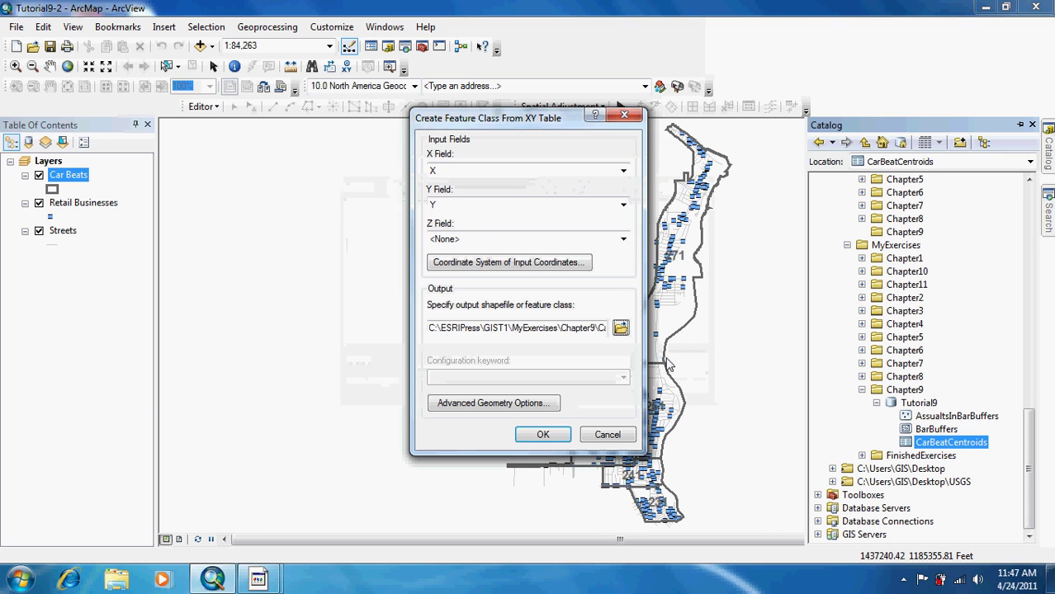
pyautogui.click(545, 436)
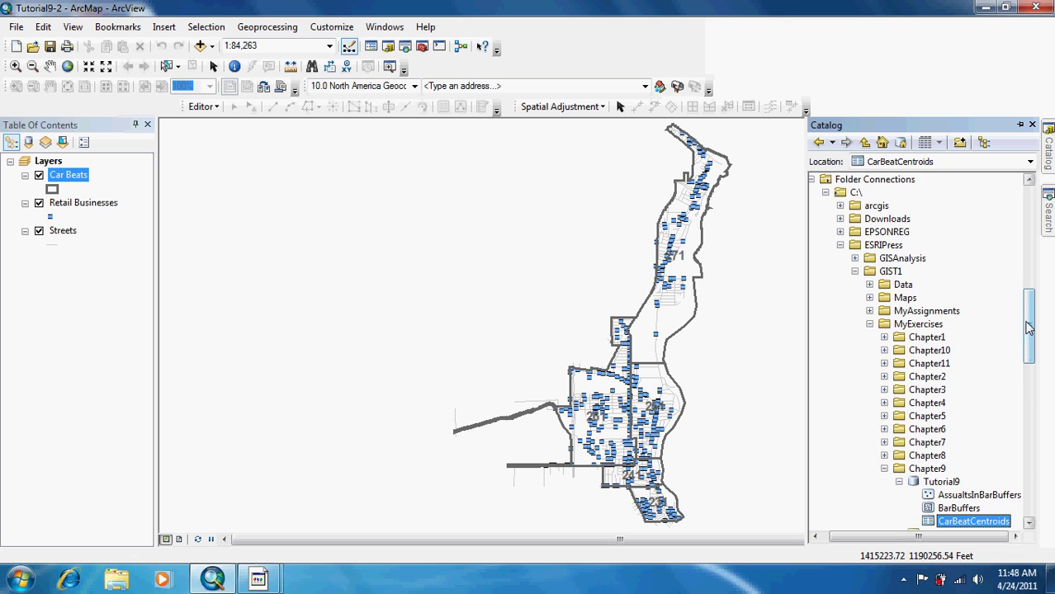
# Add the CarBeatsCentroids shapefile from the Chapter9 folder to the map as a layer
pyautogui.moveTo(1028, 328); pyautogui.dragTo(1027, 343)
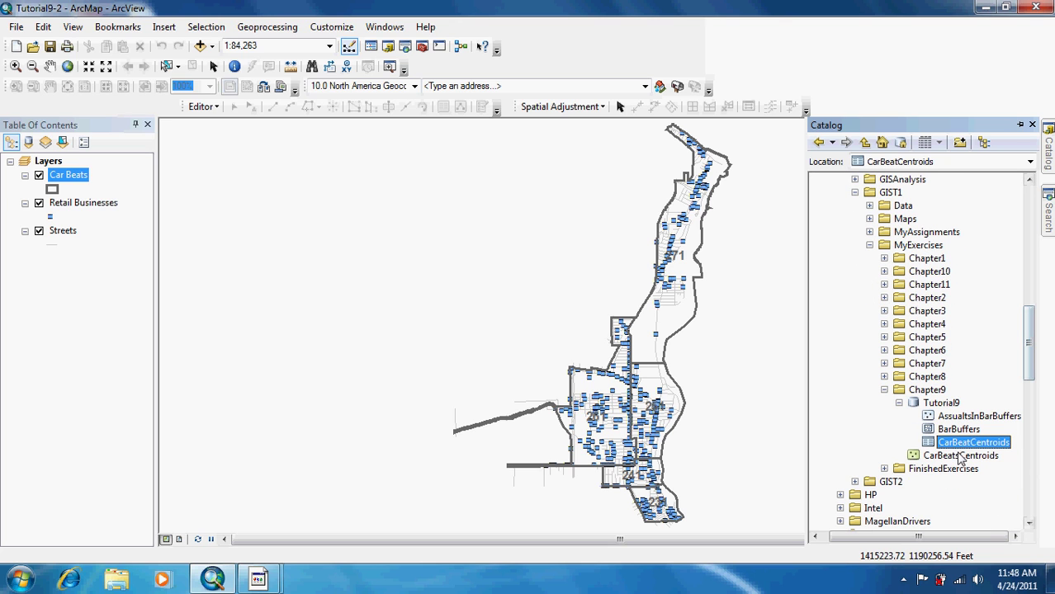
pyautogui.moveTo(961, 456); pyautogui.dragTo(59, 271)
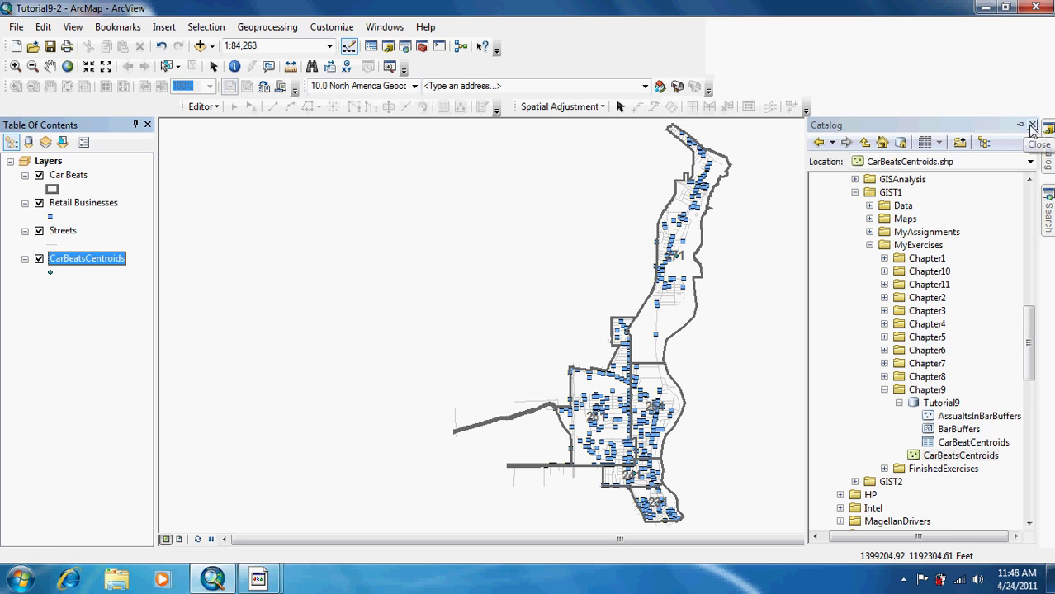
# Change the CarBeatsCentroids layer's symbol to the Circle 2 marker in Mars Red
pyautogui.click(50, 273)
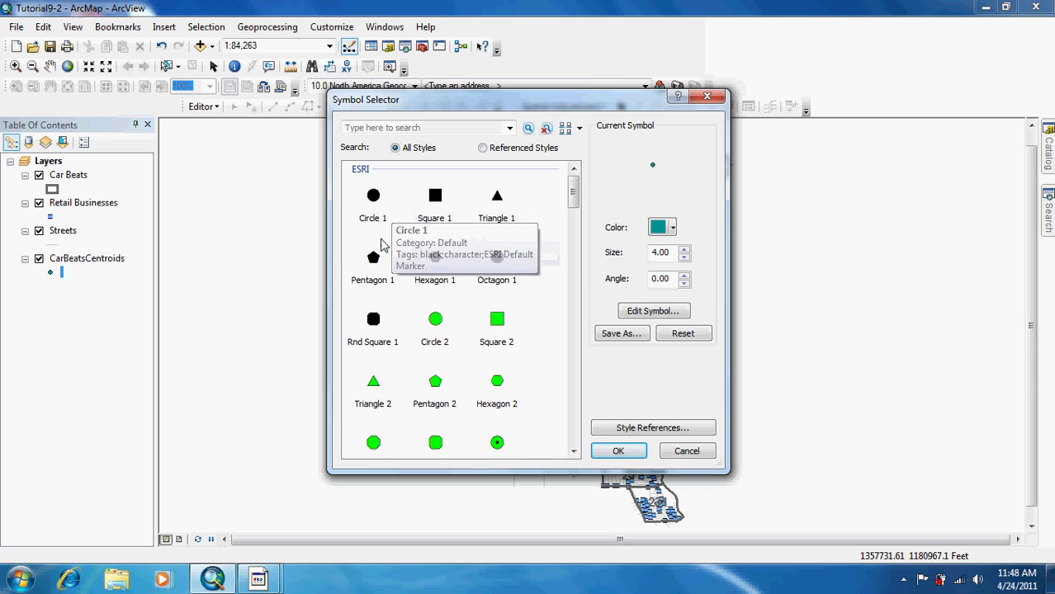
pyautogui.click(435, 321)
pyautogui.click(673, 227)
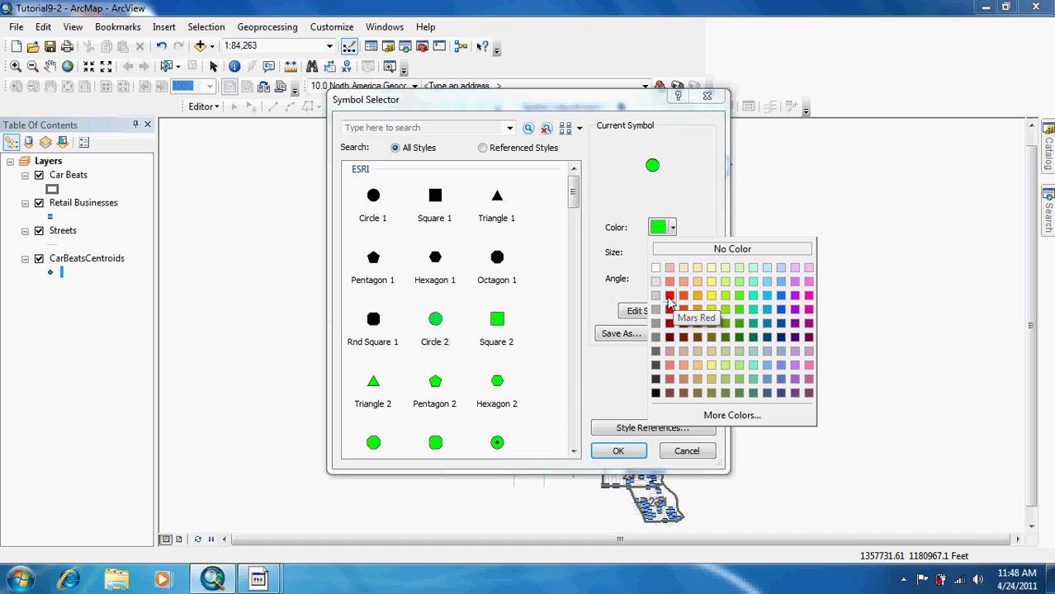
pyautogui.click(670, 297)
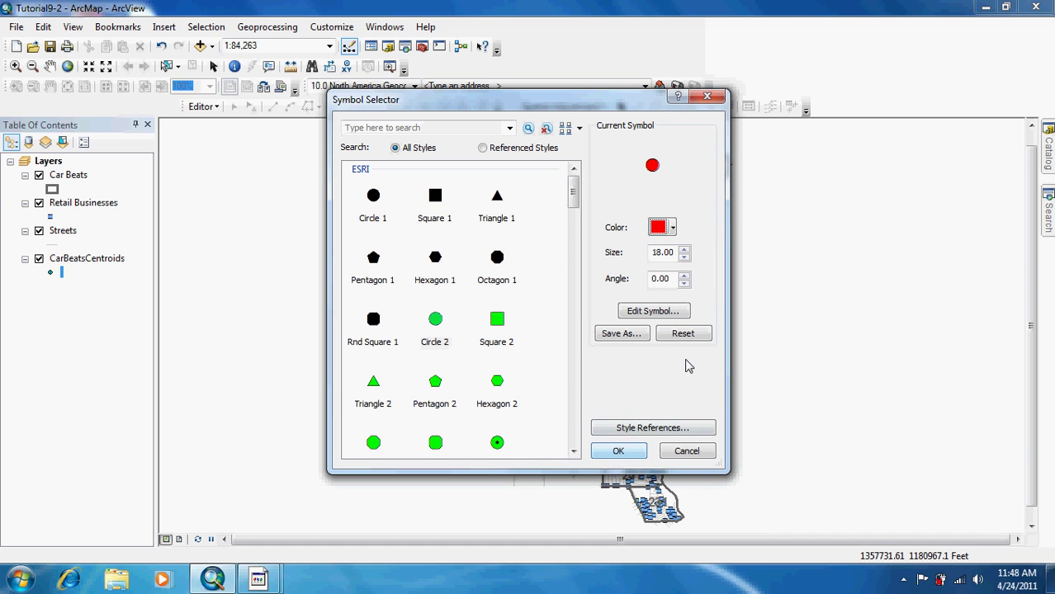
# Set the centroid marker's size to 10 and move the CarBeatsCentroids layer above Car Beats in the layer order
pyautogui.click(683, 256)
pyautogui.click(683, 257)
pyautogui.click(684, 257)
pyautogui.click(684, 257)
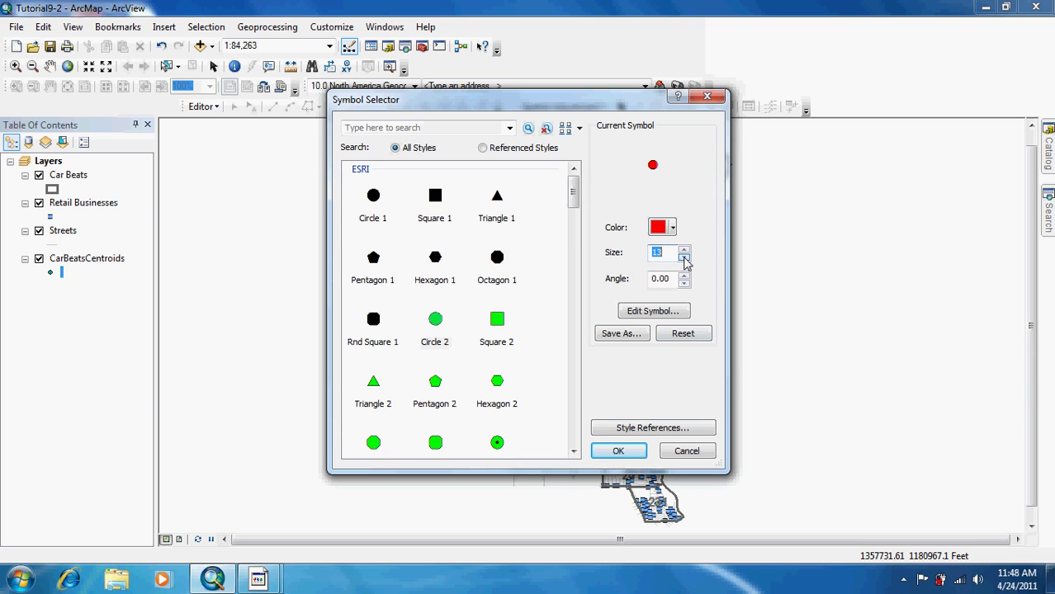
pyautogui.click(683, 256)
pyautogui.click(683, 256)
pyautogui.click(684, 257)
pyautogui.click(684, 257)
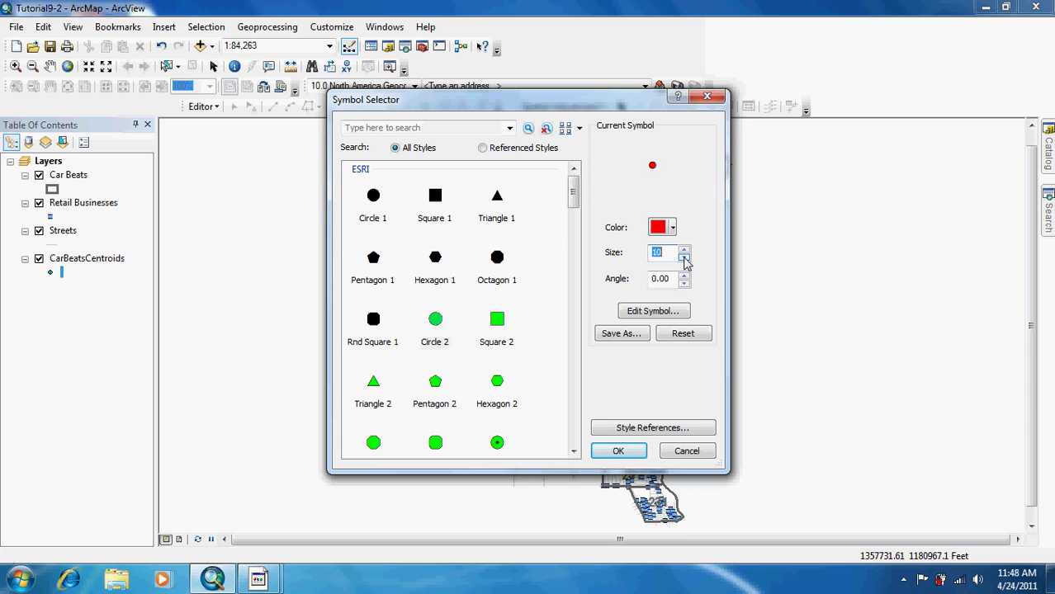
pyautogui.click(616, 451)
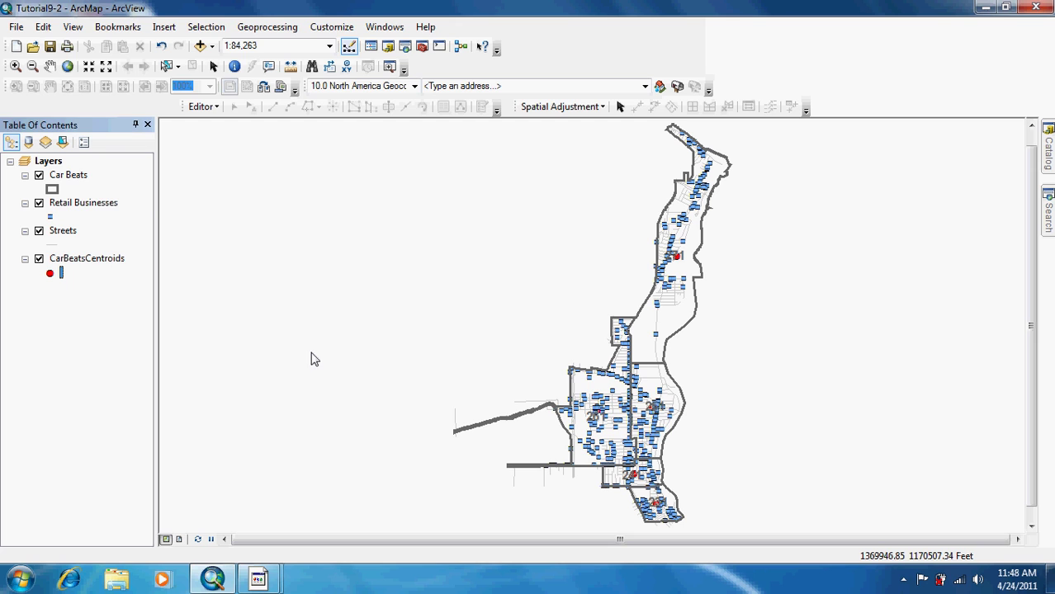
pyautogui.click(94, 261)
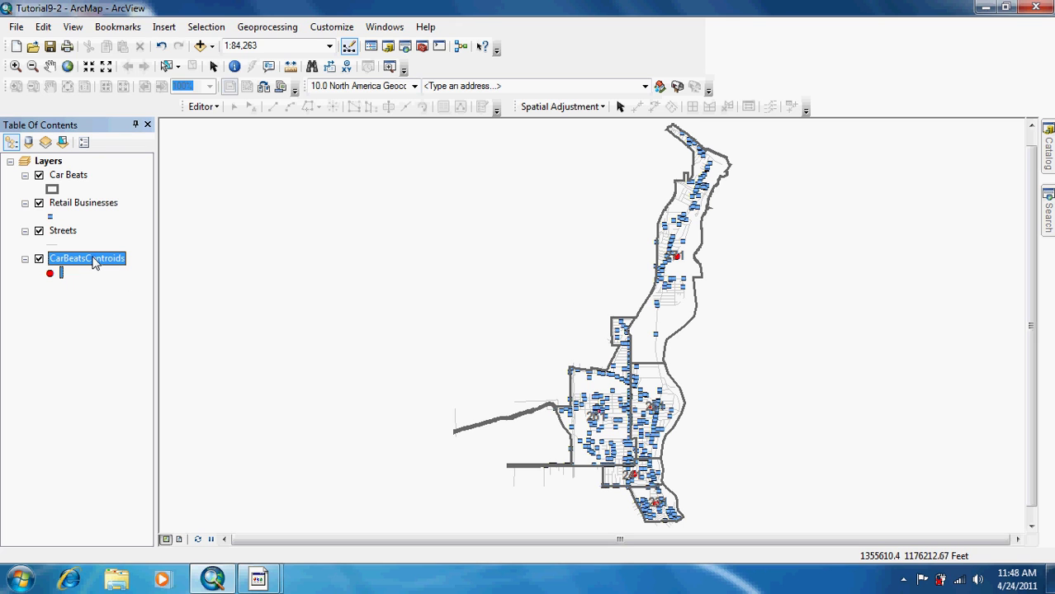
pyautogui.moveTo(93, 261); pyautogui.dragTo(95, 176)
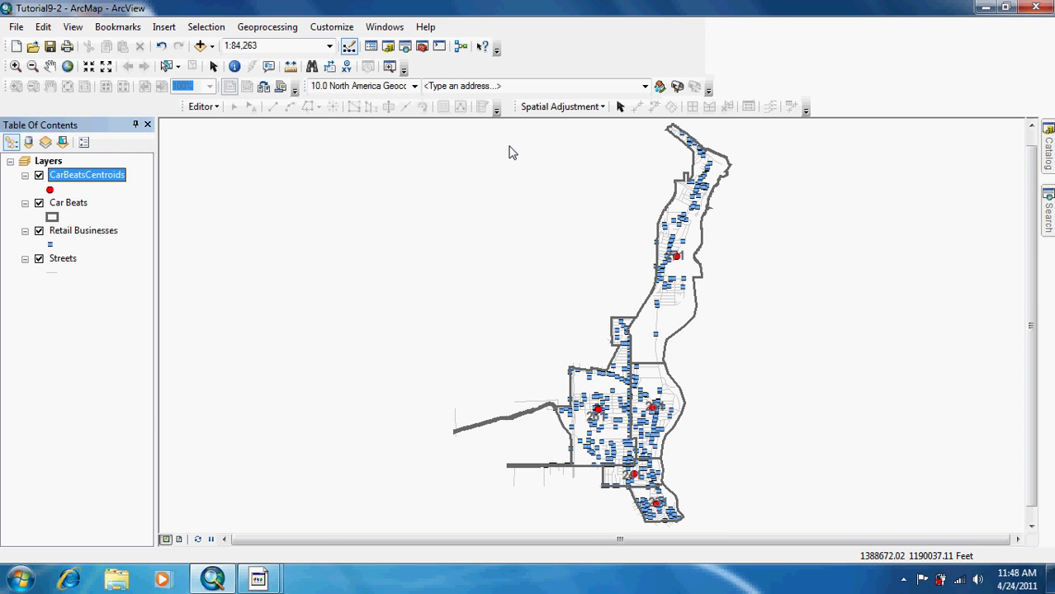
# Find the Buffer tool in the Proximity toolset of the Analysis Tools toolbox and open it
pyautogui.click(1049, 210)
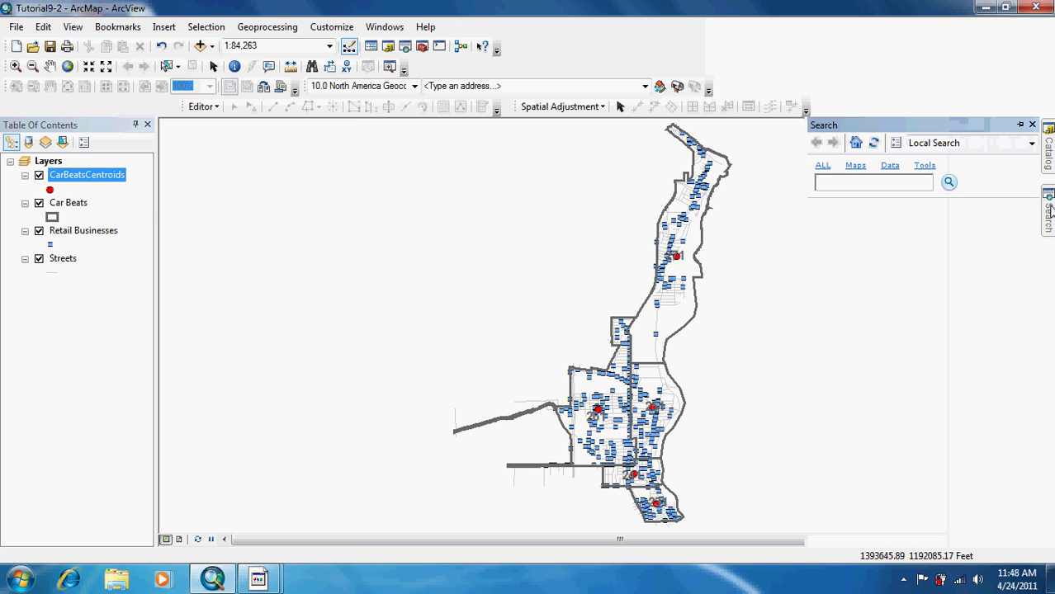
pyautogui.click(925, 166)
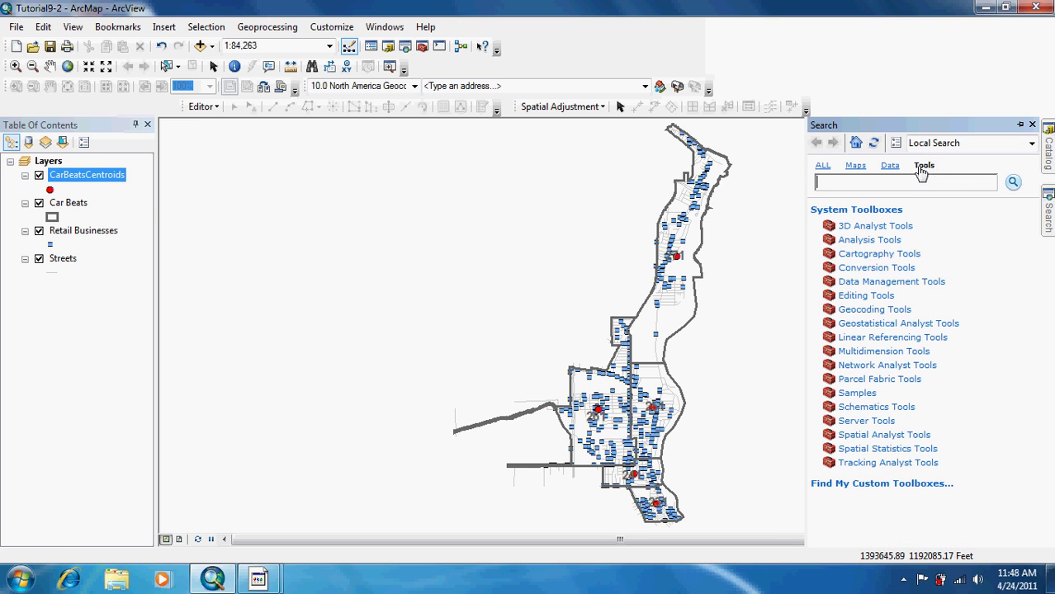
pyautogui.click(851, 243)
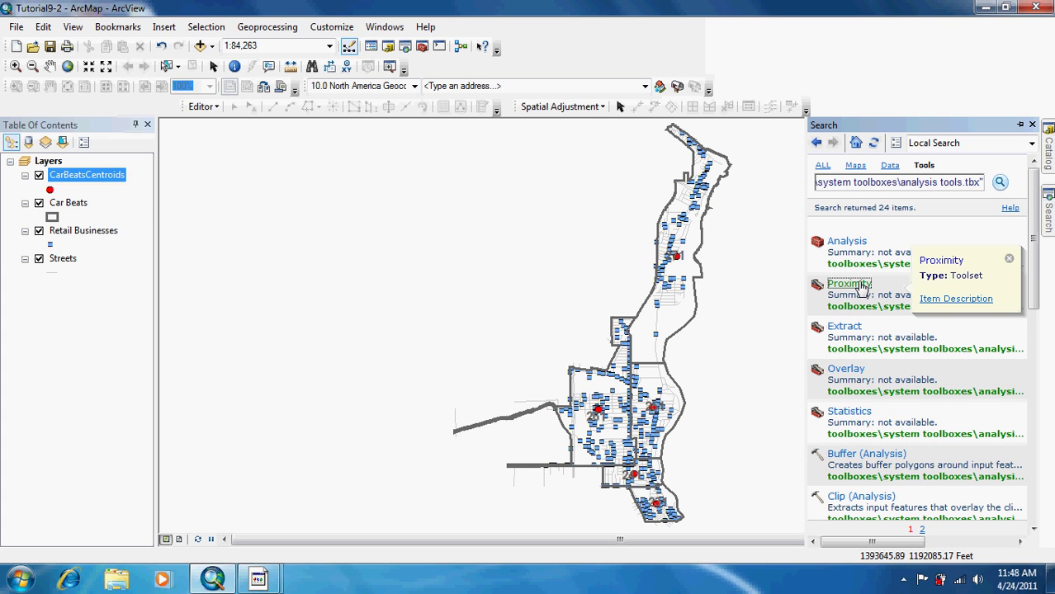
pyautogui.click(851, 284)
pyautogui.moveTo(873, 324)
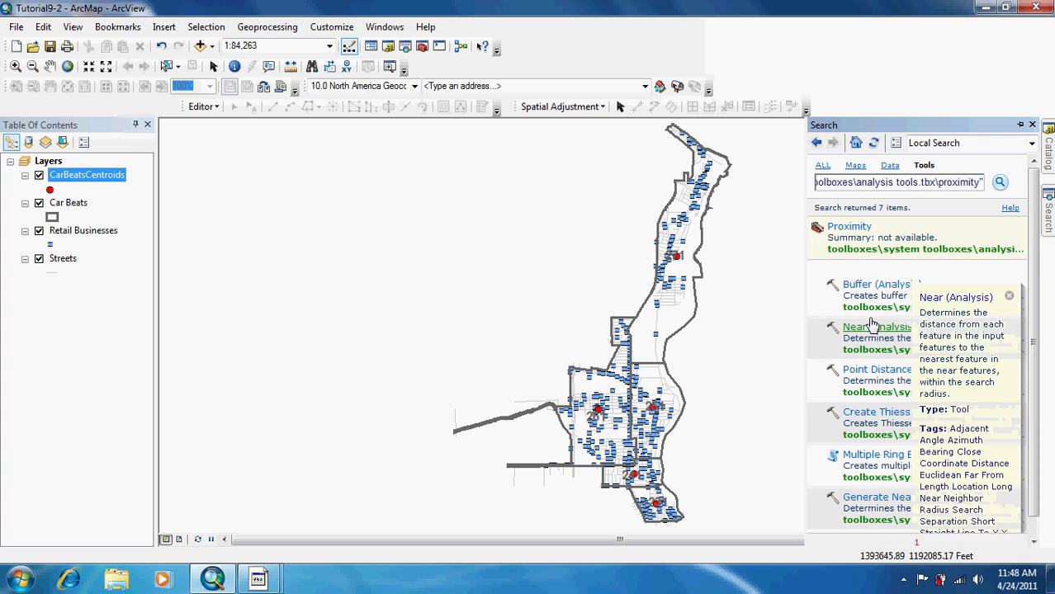
pyautogui.moveTo(866, 289)
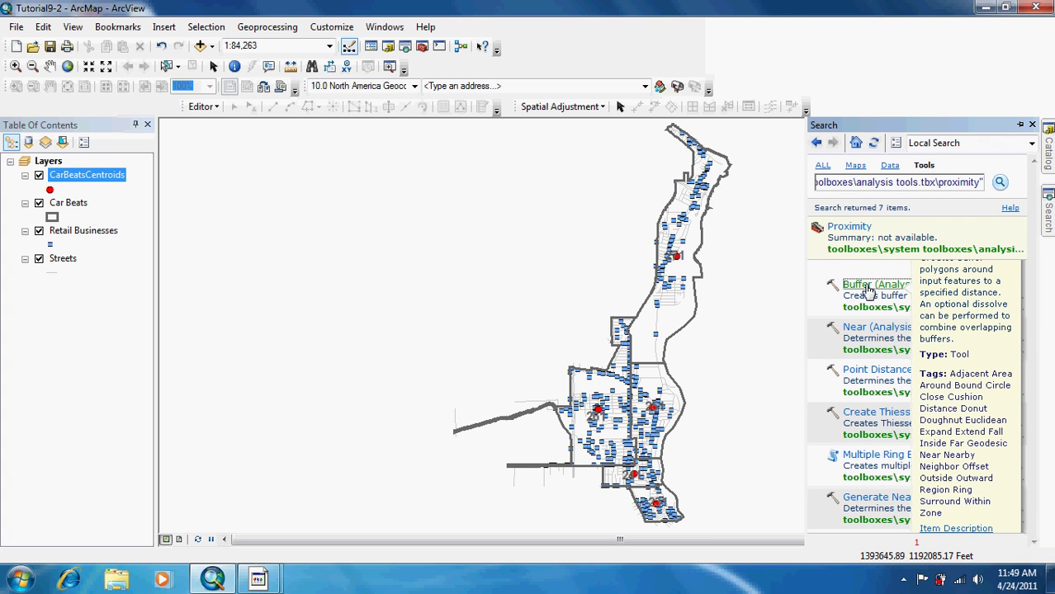
pyautogui.click(865, 285)
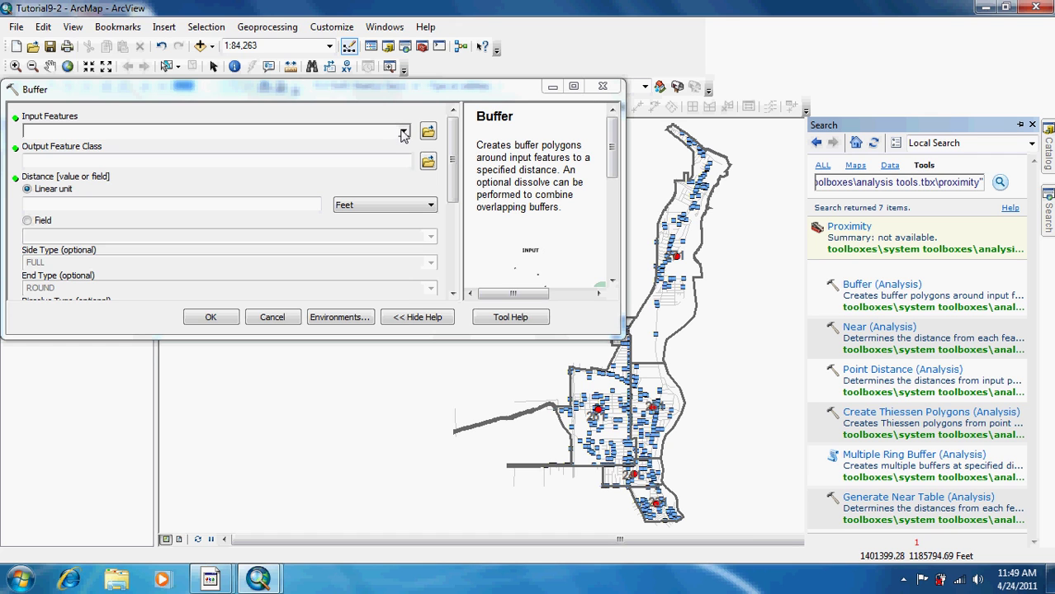
# Set the buffer's input features to CarBeatsCentroids and its linear distance to .33 miles
pyautogui.click(404, 133)
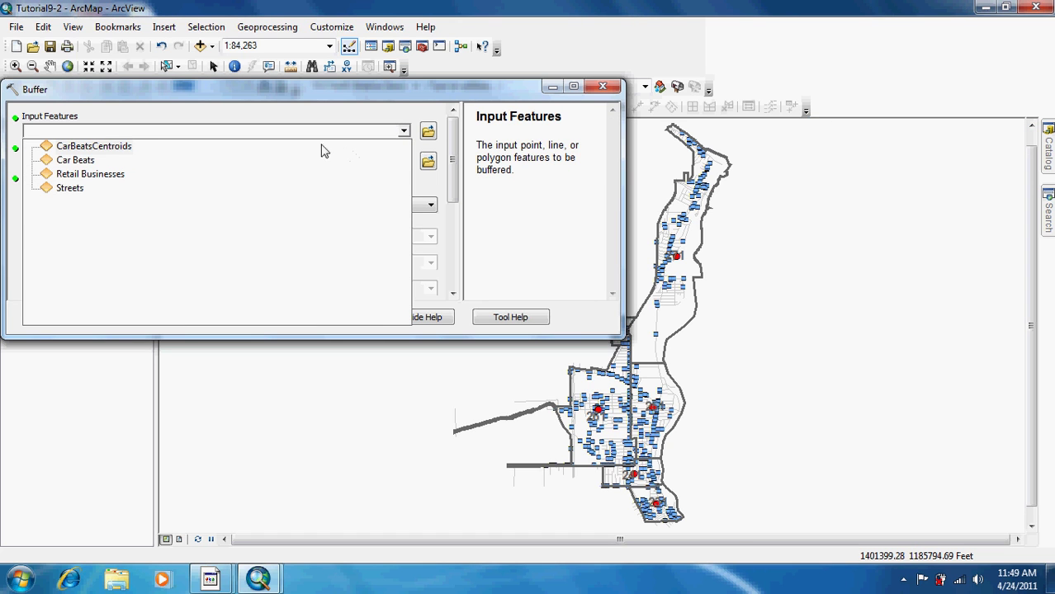
pyautogui.click(112, 146)
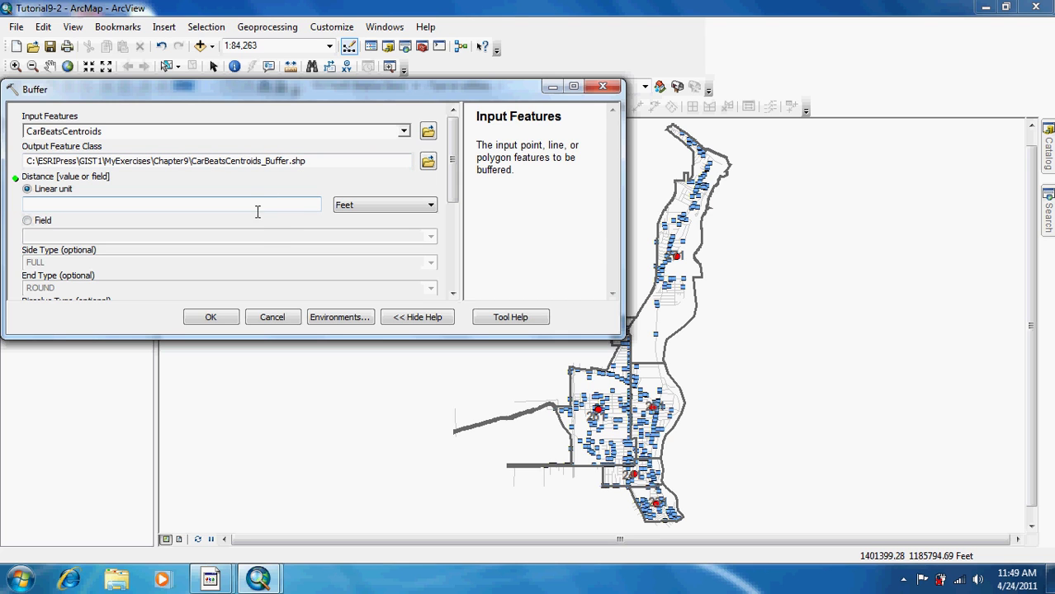
pyautogui.click(293, 204)
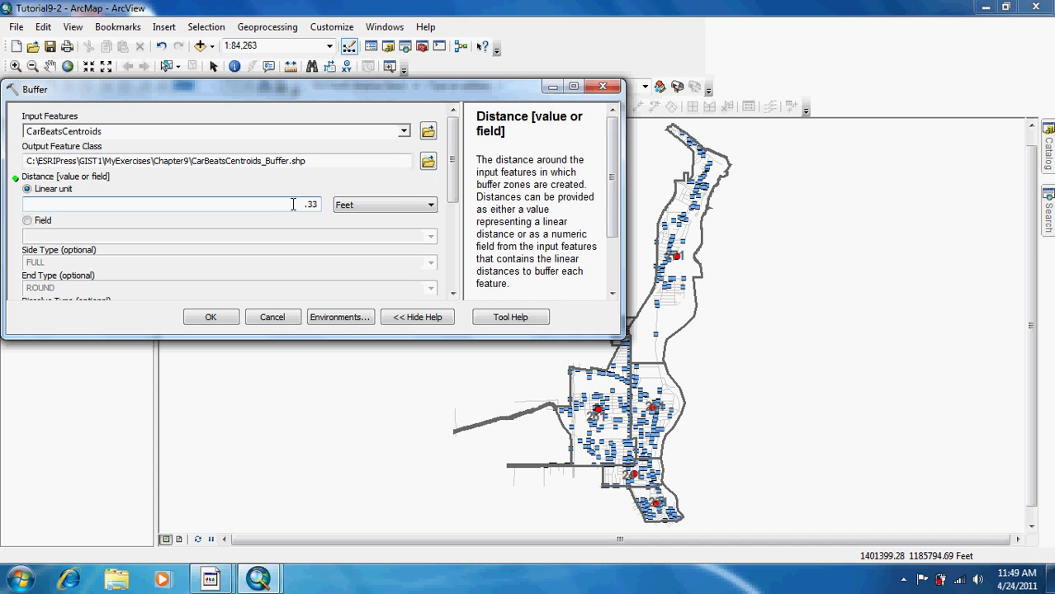
pyautogui.click(394, 205)
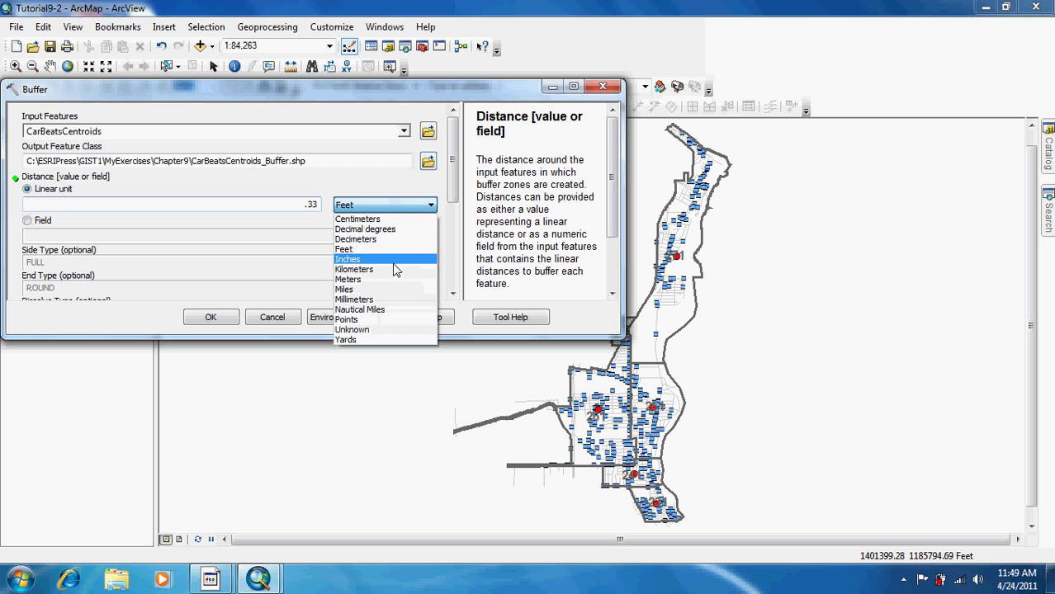
pyautogui.click(345, 289)
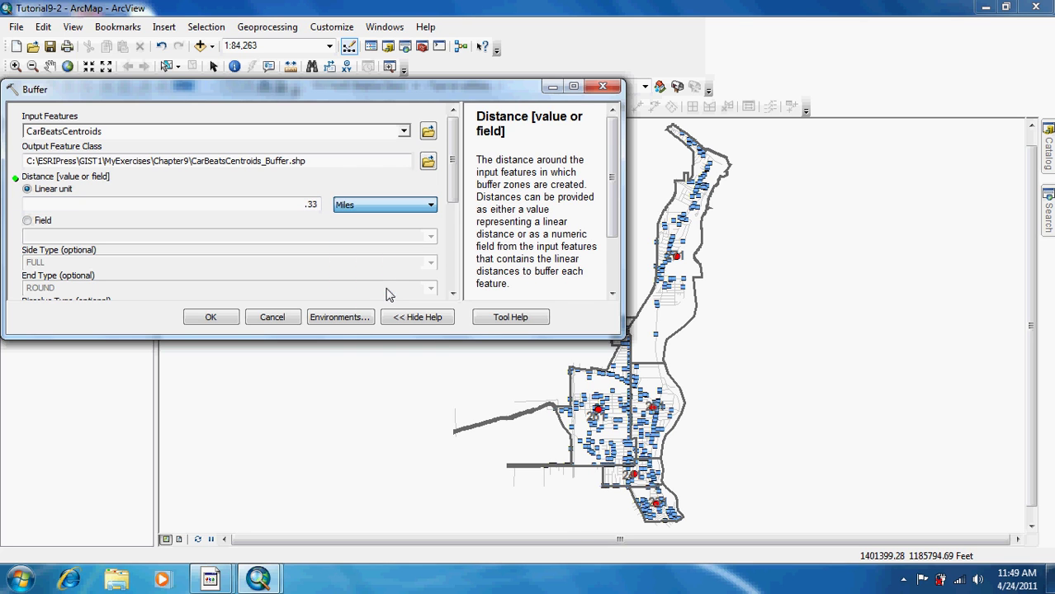
# Set the buffer's dissolve type to ALL and run the tool
pyautogui.click(452, 252)
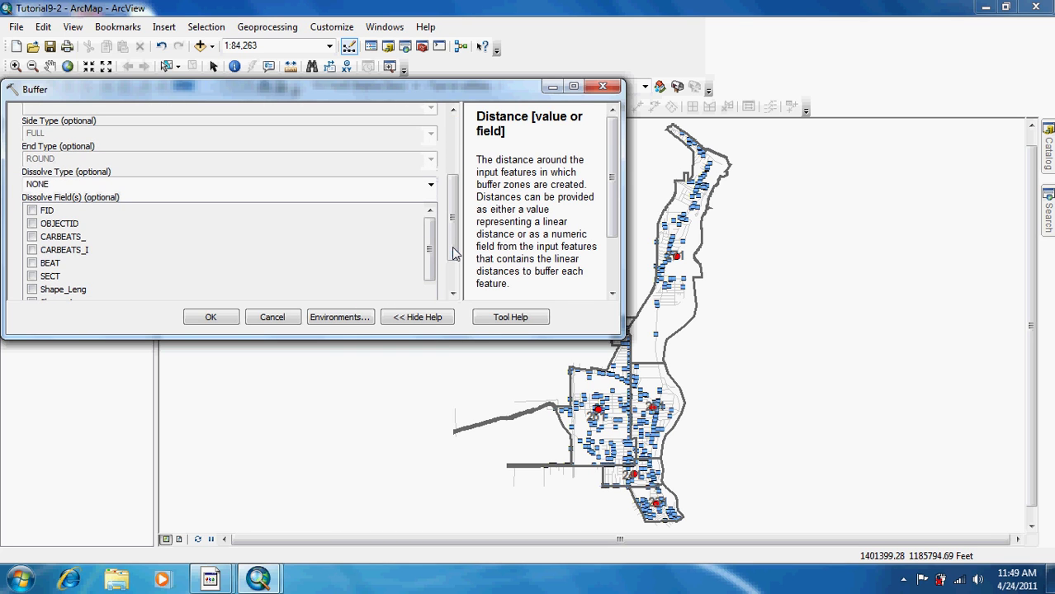
pyautogui.click(430, 184)
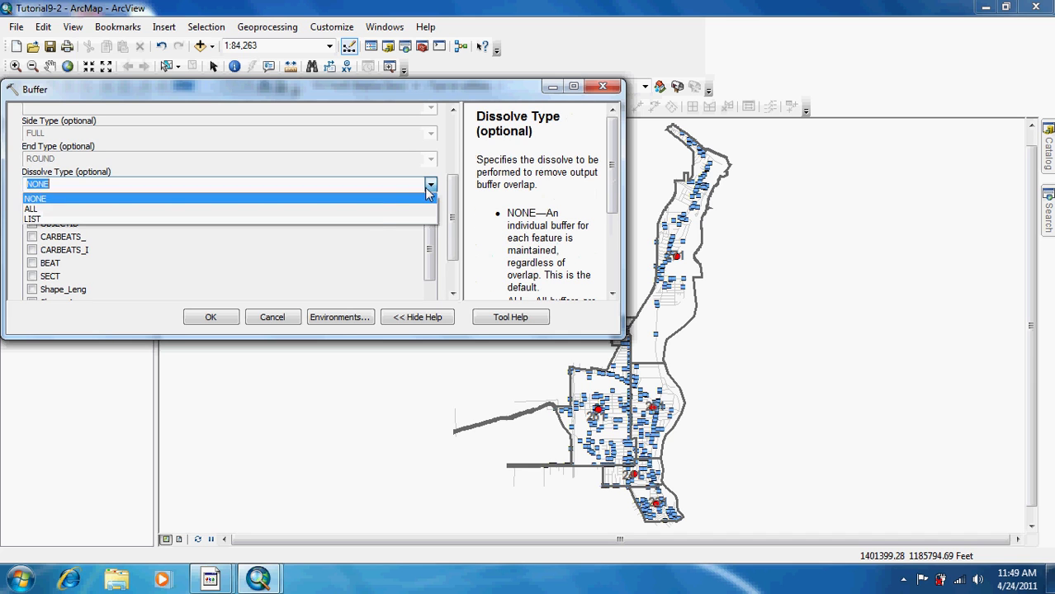
pyautogui.click(376, 211)
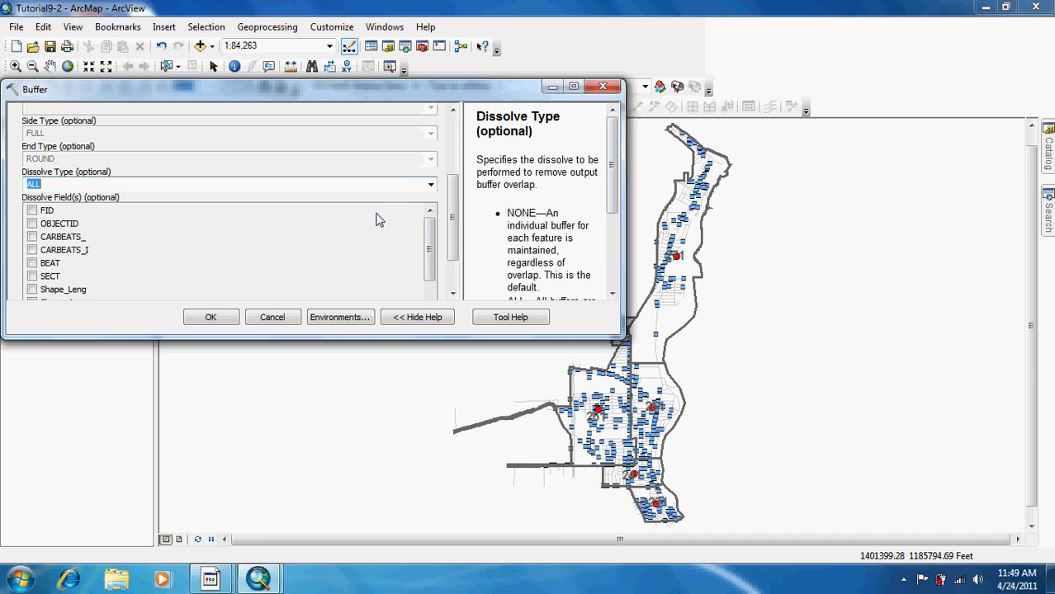
pyautogui.click(228, 317)
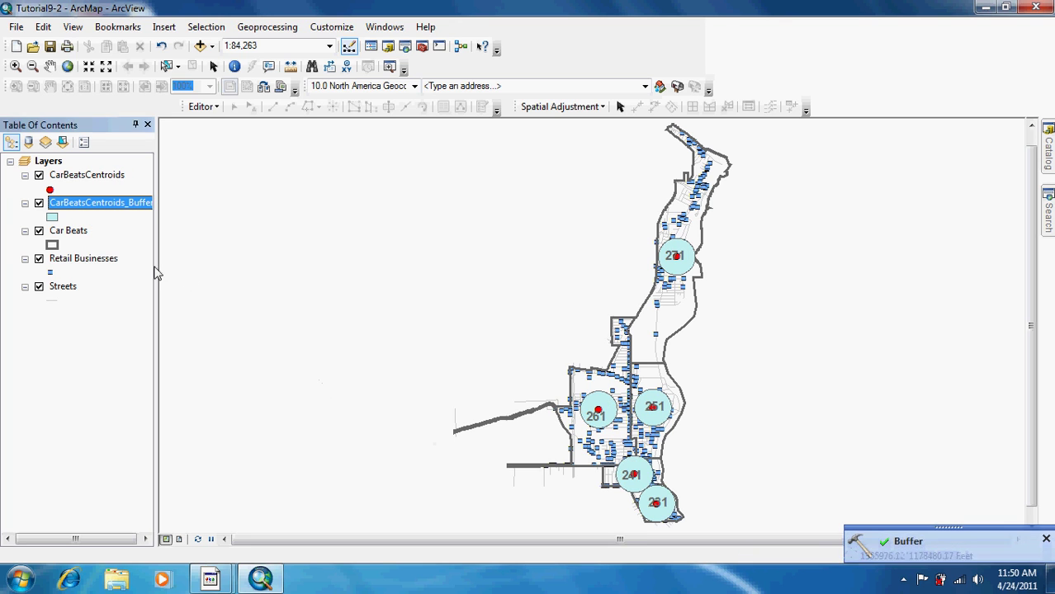
# Symbolize the CarBeatsCentroids_Buffer layer with no fill color and a red outline of width 1
pyautogui.click(52, 217)
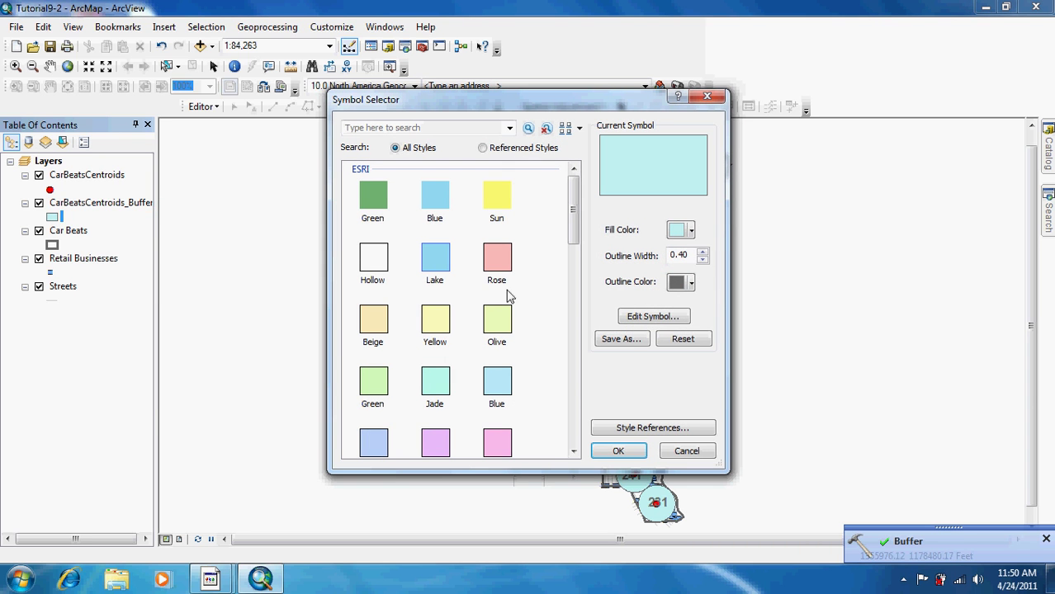
pyautogui.click(691, 231)
pyautogui.click(685, 182)
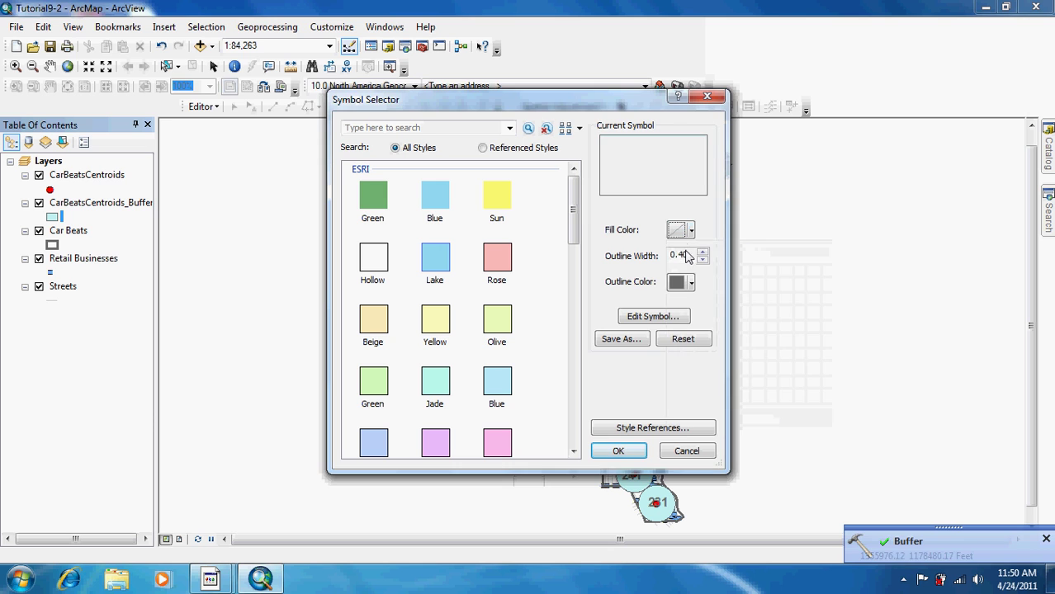
pyautogui.doubleClick(679, 255)
pyautogui.write('1')
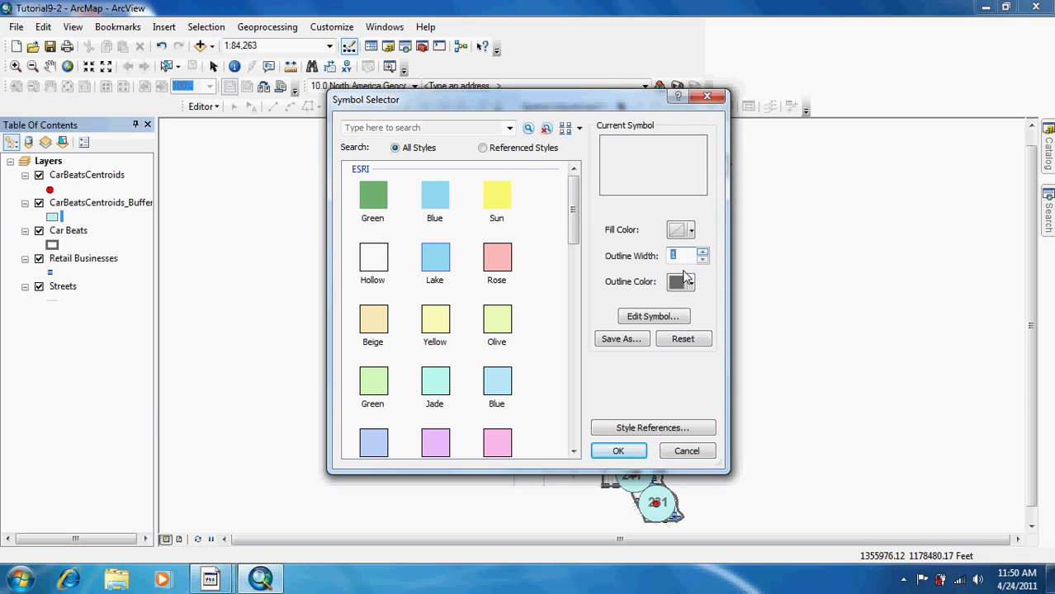
pyautogui.click(691, 282)
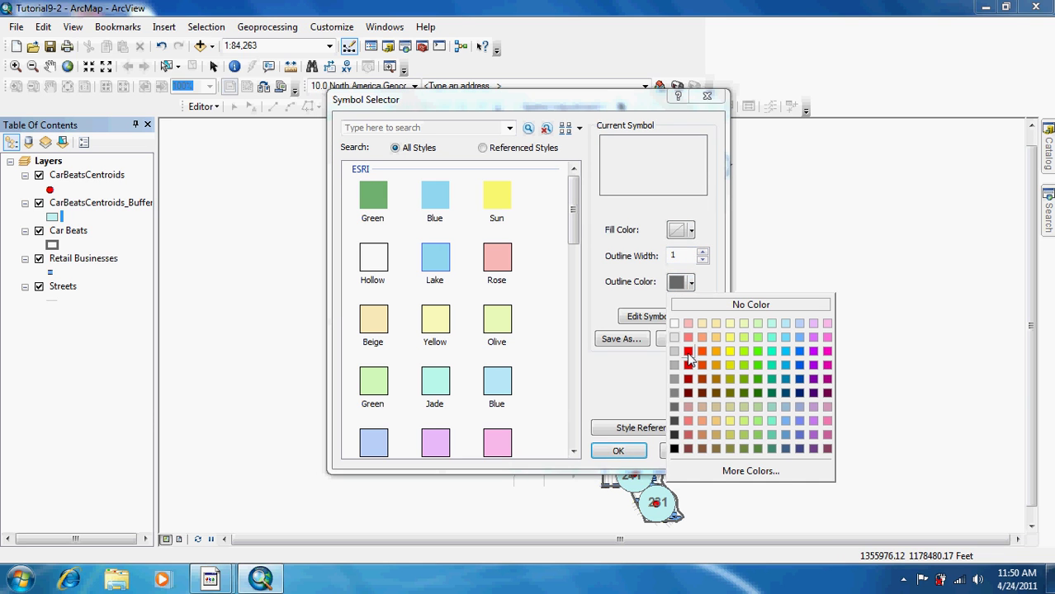
pyautogui.click(688, 353)
pyautogui.click(632, 450)
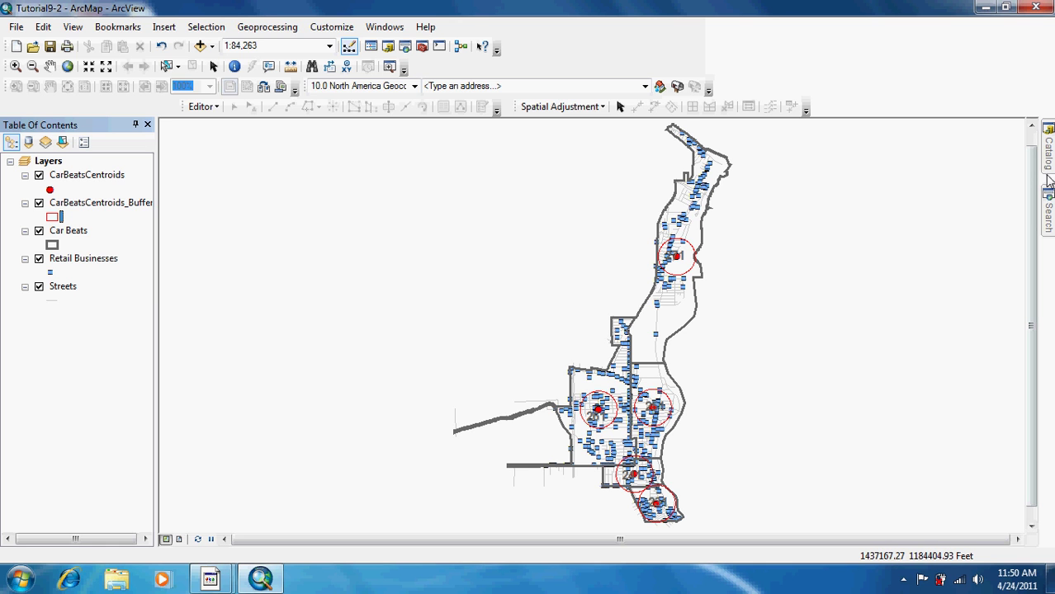
# Open the Buffer tool again and choose Retail Businesses as the input features
pyautogui.click(1048, 210)
pyautogui.moveTo(878, 294)
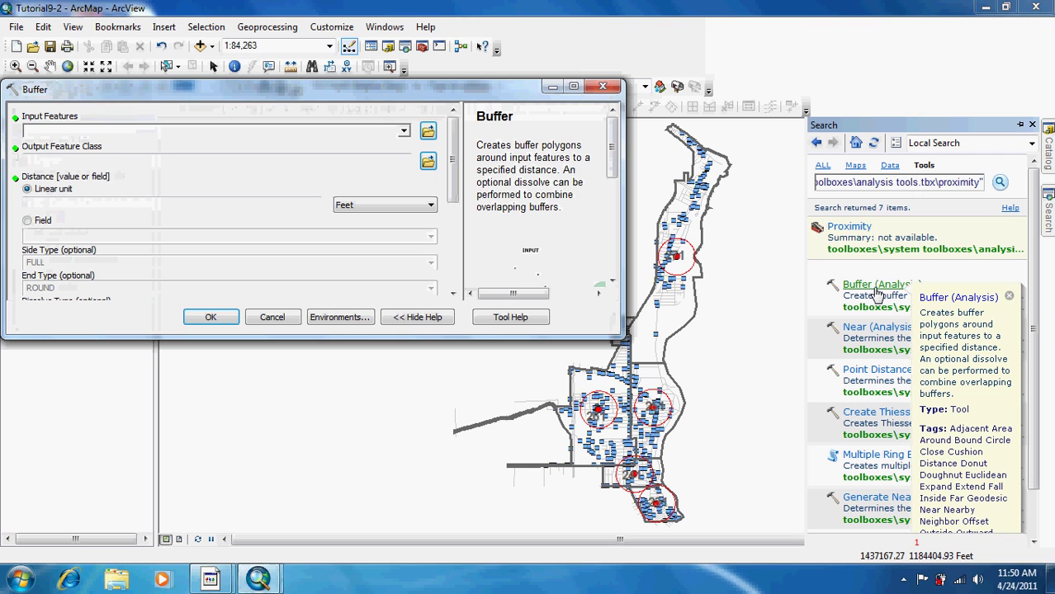
pyautogui.click(402, 133)
pyautogui.click(403, 131)
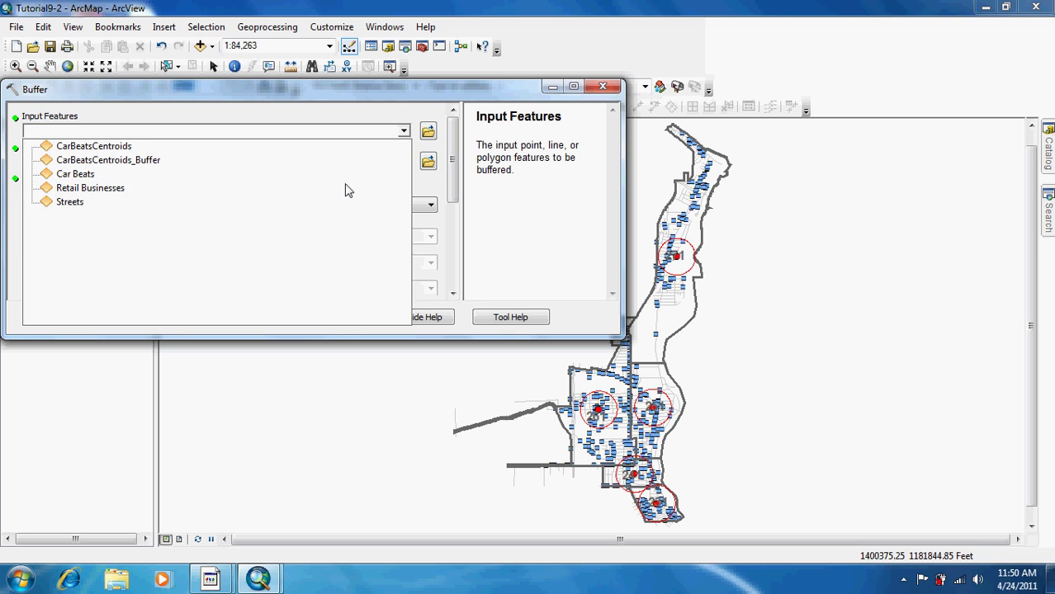
pyautogui.click(347, 190)
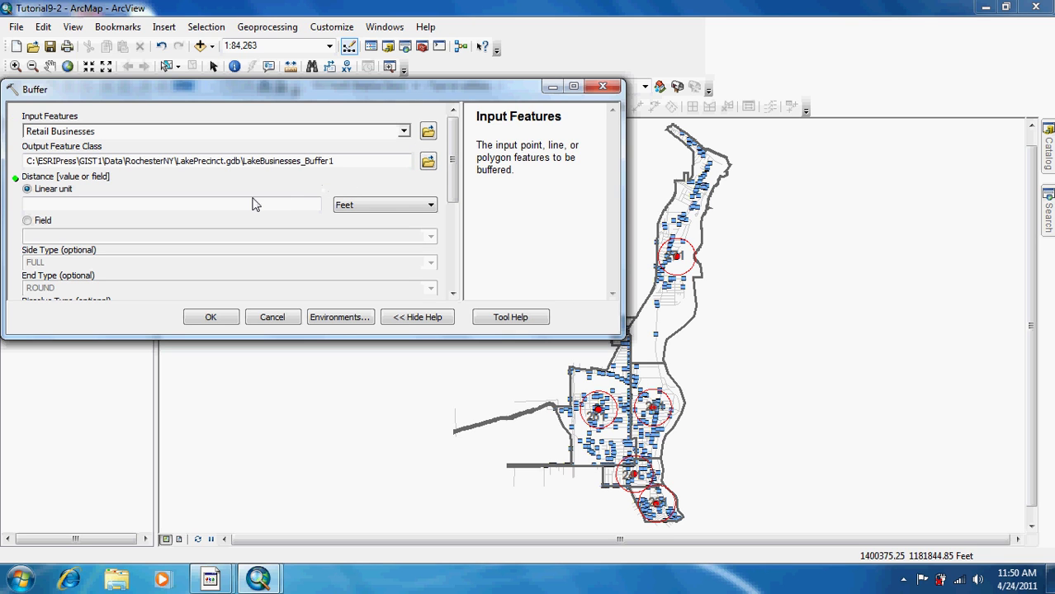
# Set the buffer's output feature class to RealBusinessesBuffer.shp in the MyExercises Chapter9 folder
pyautogui.click(427, 162)
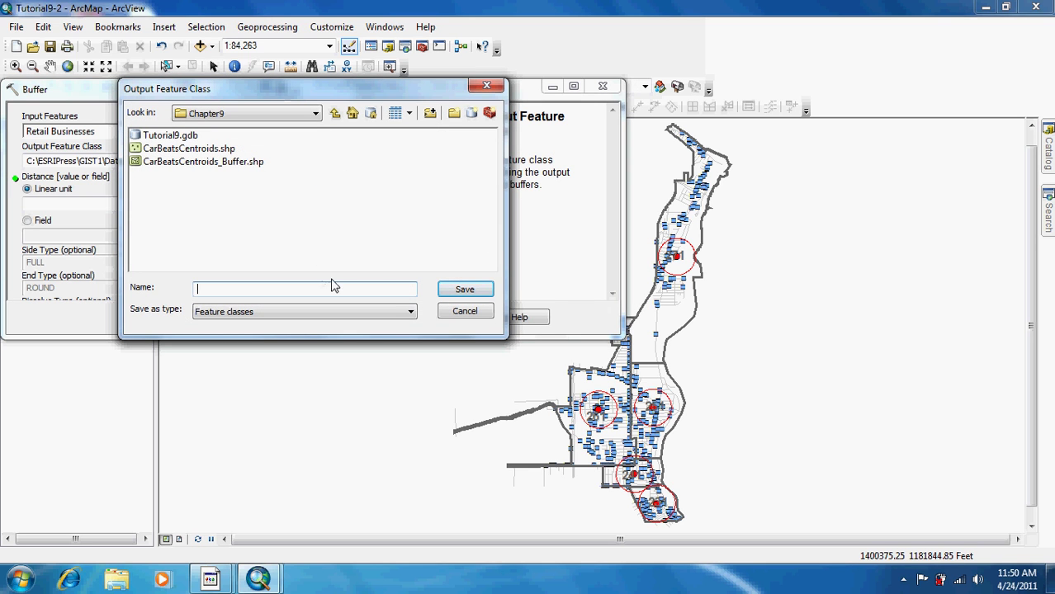
pyautogui.click(467, 311)
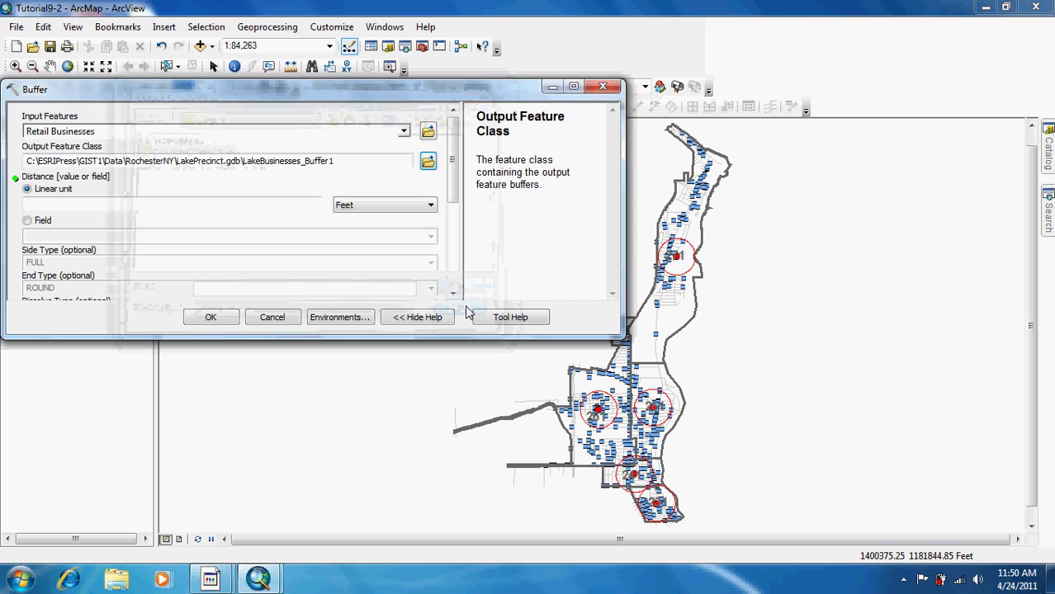
pyautogui.click(428, 162)
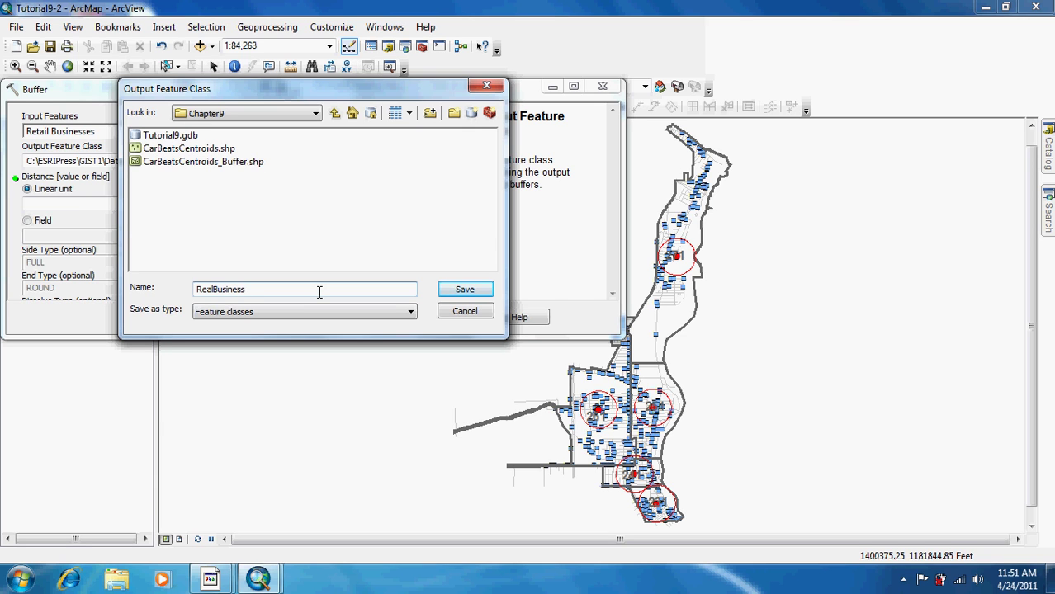
pyautogui.write('ffer')
pyautogui.click(472, 293)
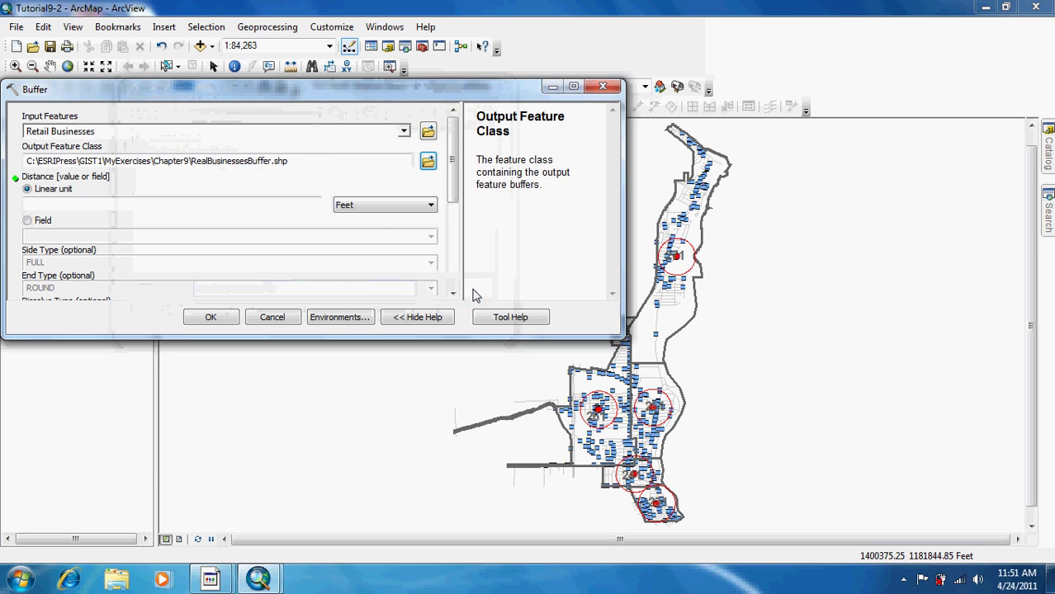
# Set the Retail Businesses buffer's linear distance to .1 miles
pyautogui.click(300, 208)
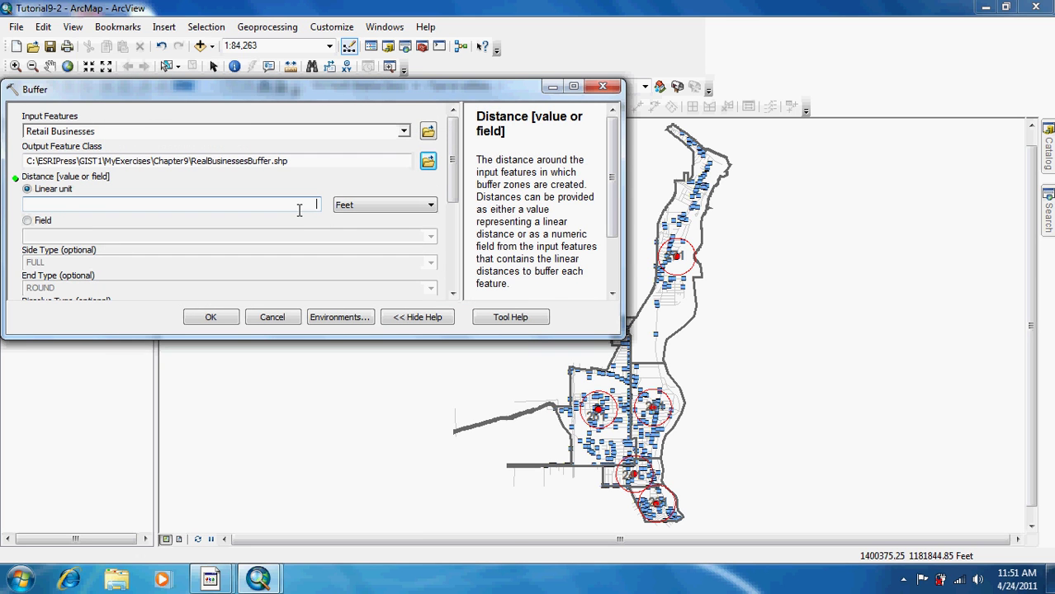
pyautogui.write('.1')
pyautogui.click(352, 205)
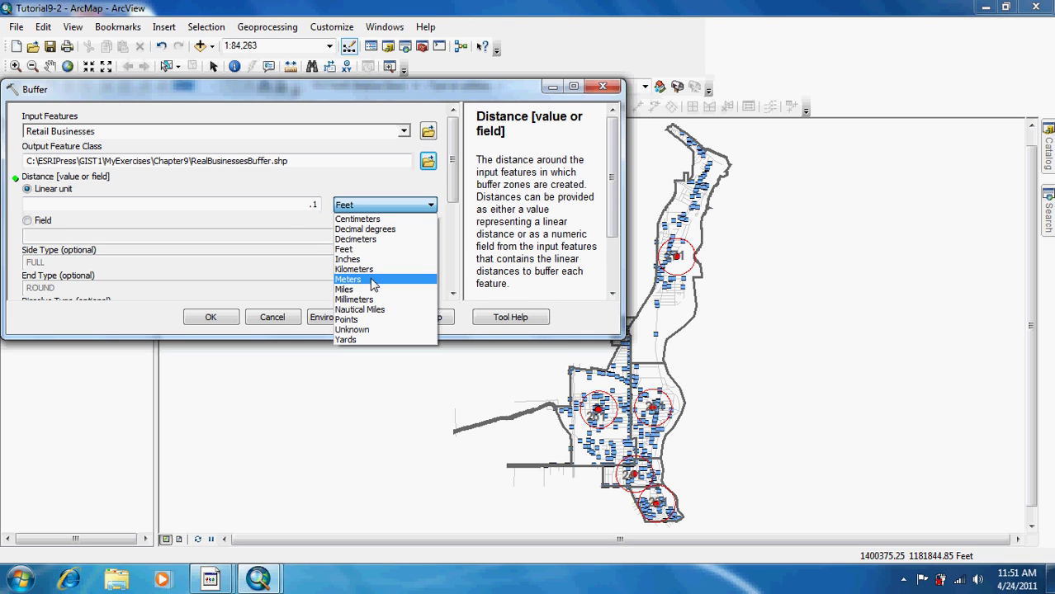
pyautogui.click(374, 289)
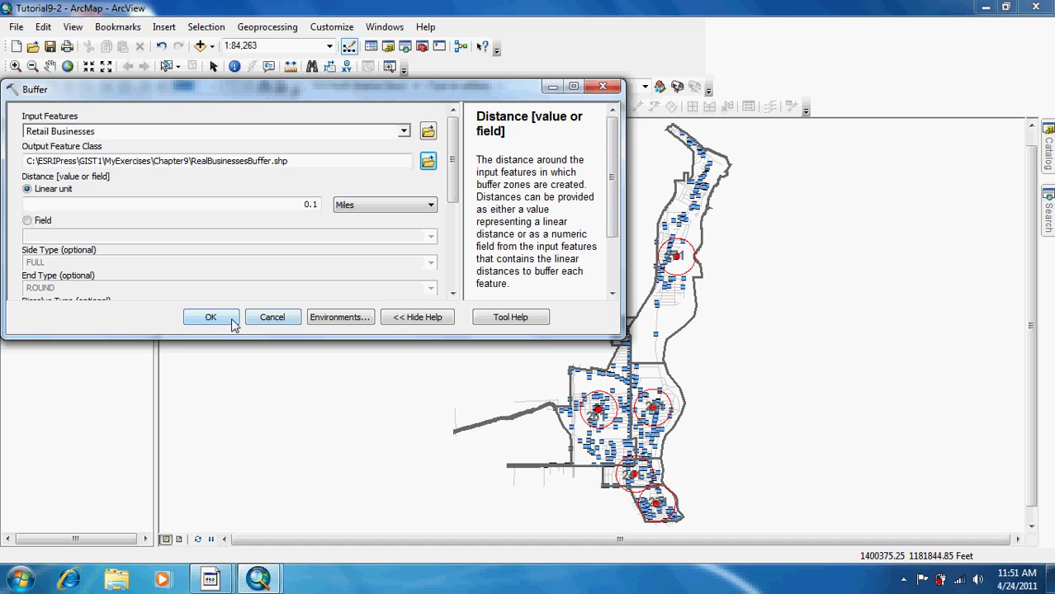
# Set the Retail Businesses buffer's dissolve type to ALL and run the tool
pyautogui.click(453, 282)
pyautogui.click(428, 146)
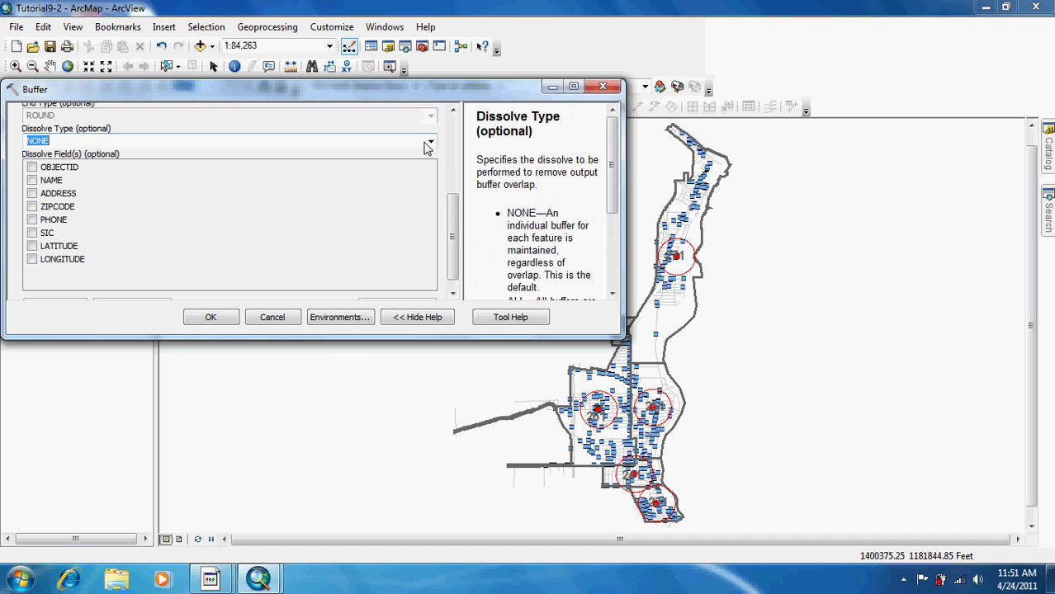
pyautogui.click(431, 142)
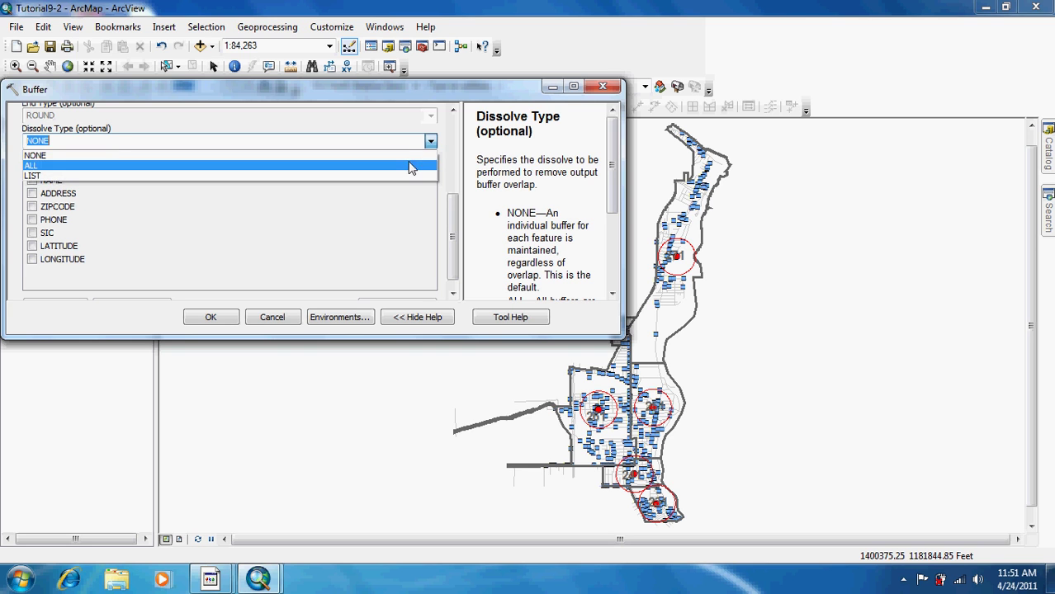
pyautogui.click(410, 167)
pyautogui.click(213, 318)
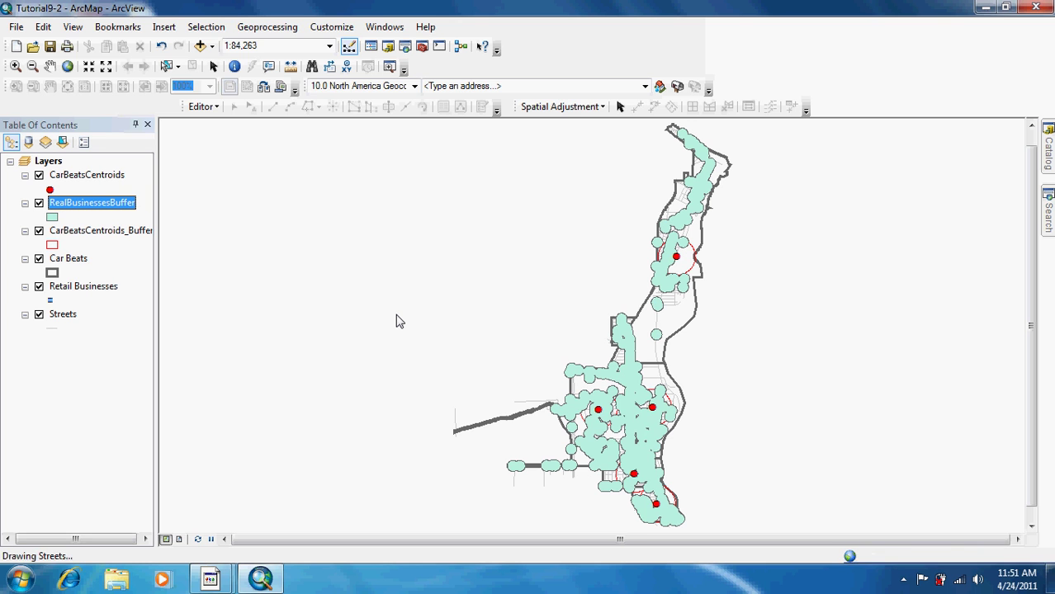
# Symbolize the RealBusinessesBuffer layer with no fill color and a dark blue outline of width 1
pyautogui.click(53, 218)
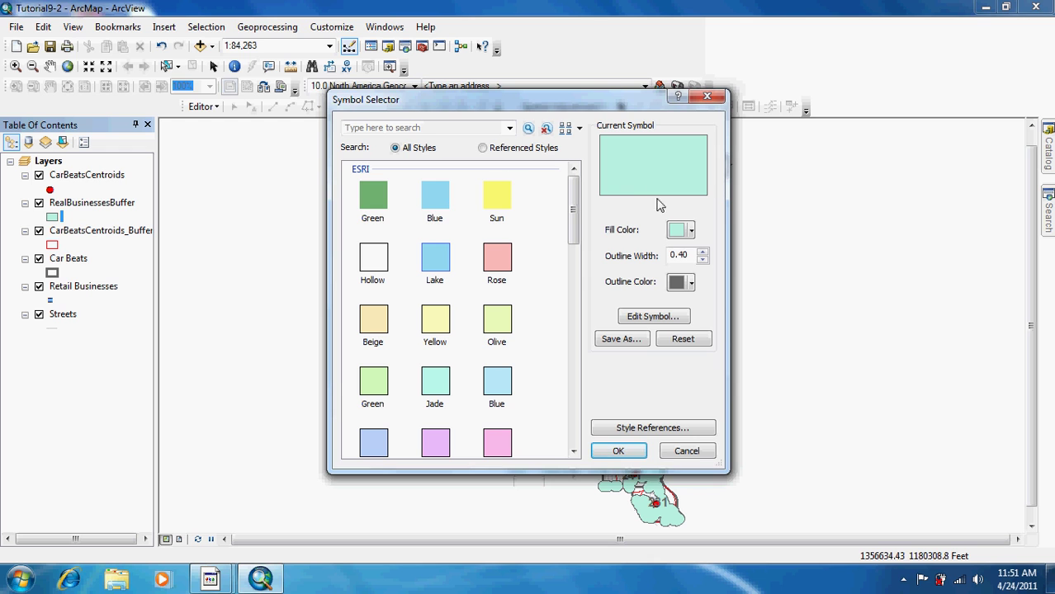
pyautogui.click(675, 231)
pyautogui.click(685, 254)
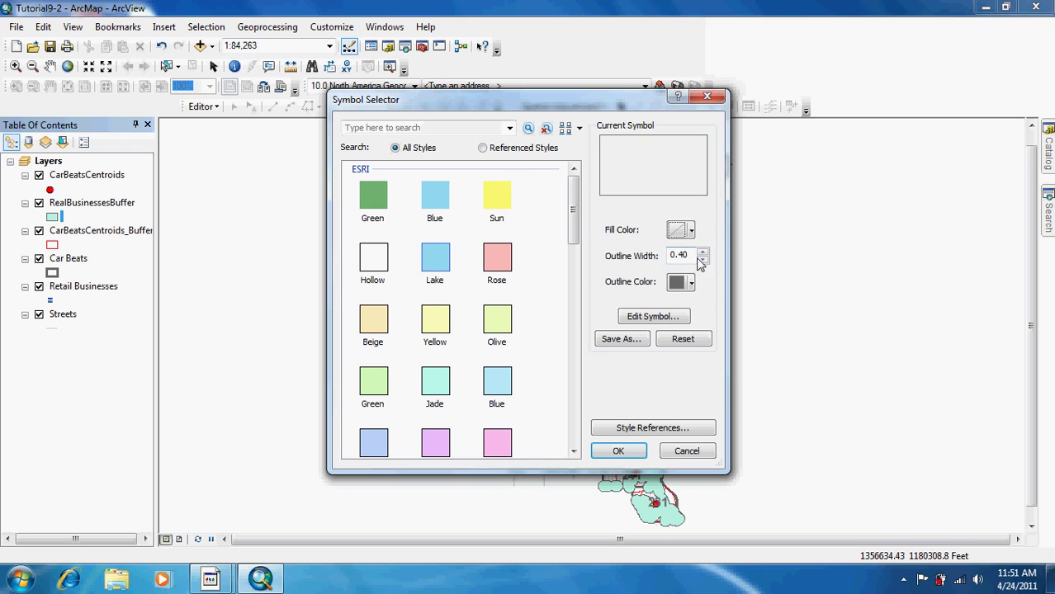
pyautogui.click(703, 252)
pyautogui.click(678, 283)
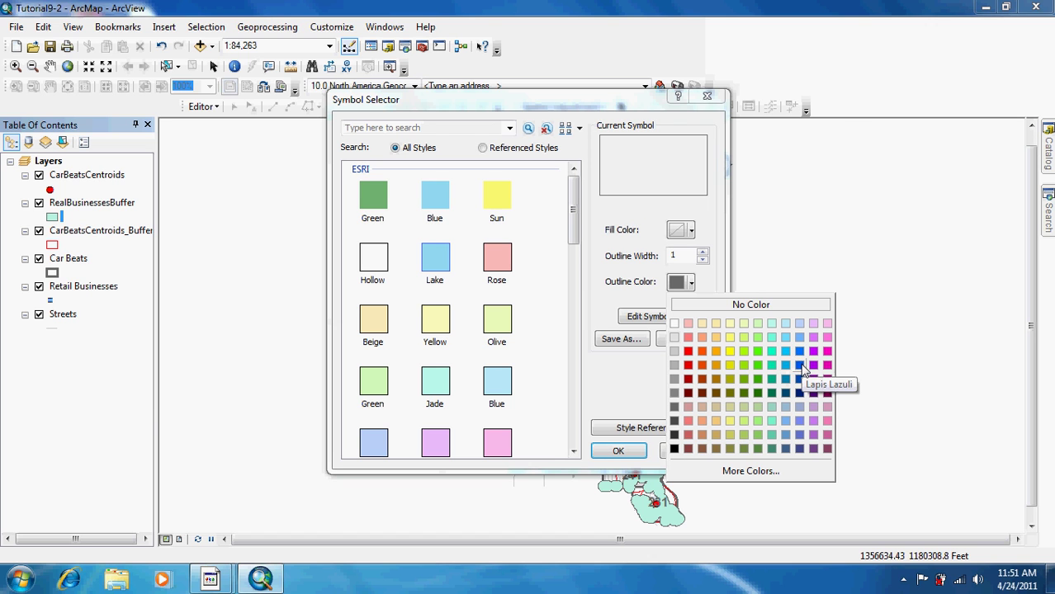
pyautogui.click(800, 380)
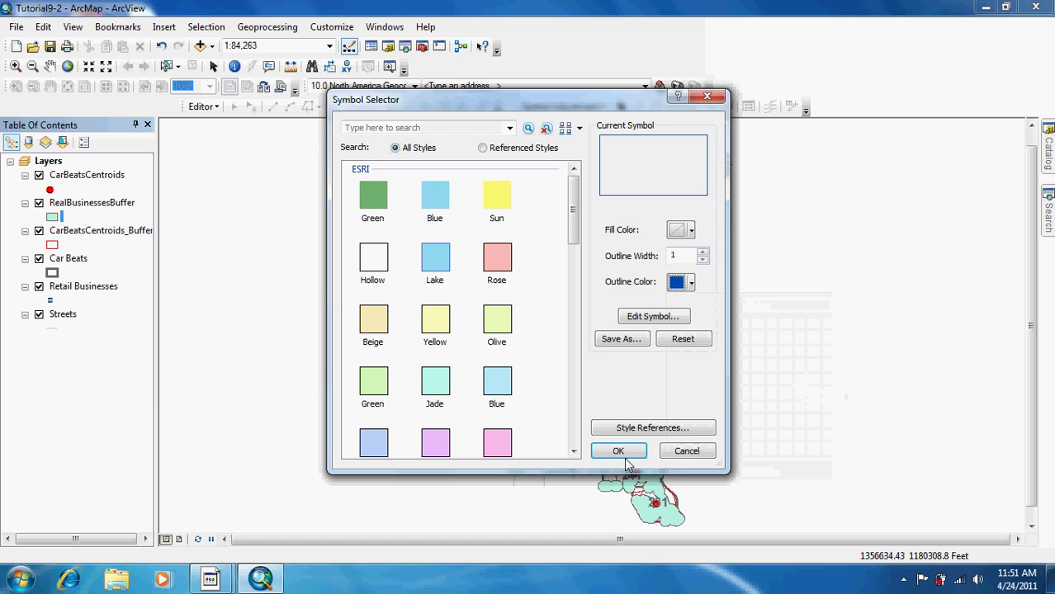
pyautogui.click(618, 451)
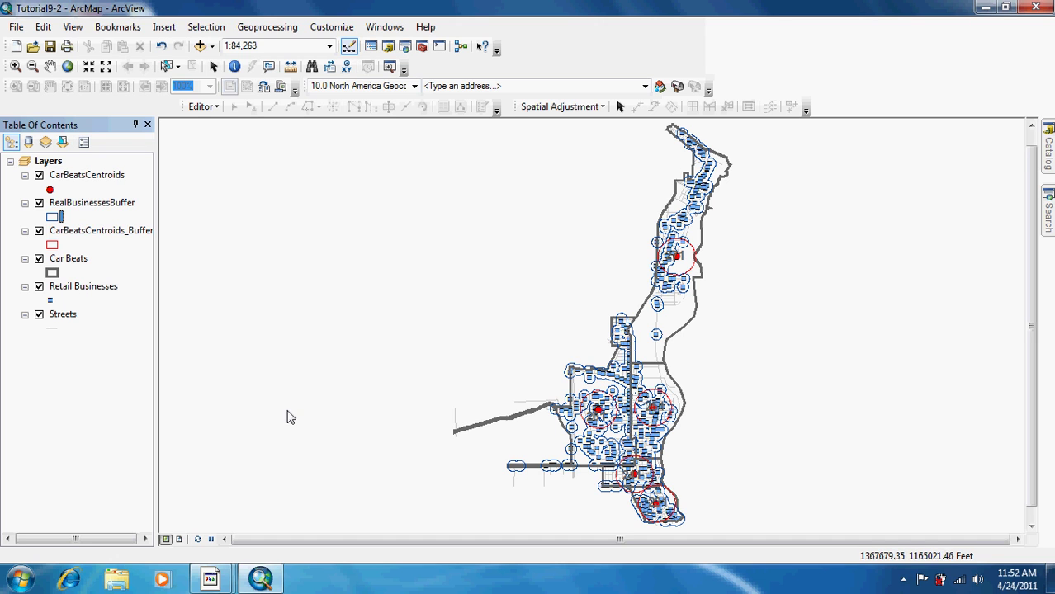
# Turn off the CarBeatsCentroids and Retail Businesses layers in the map
pyautogui.click(39, 176)
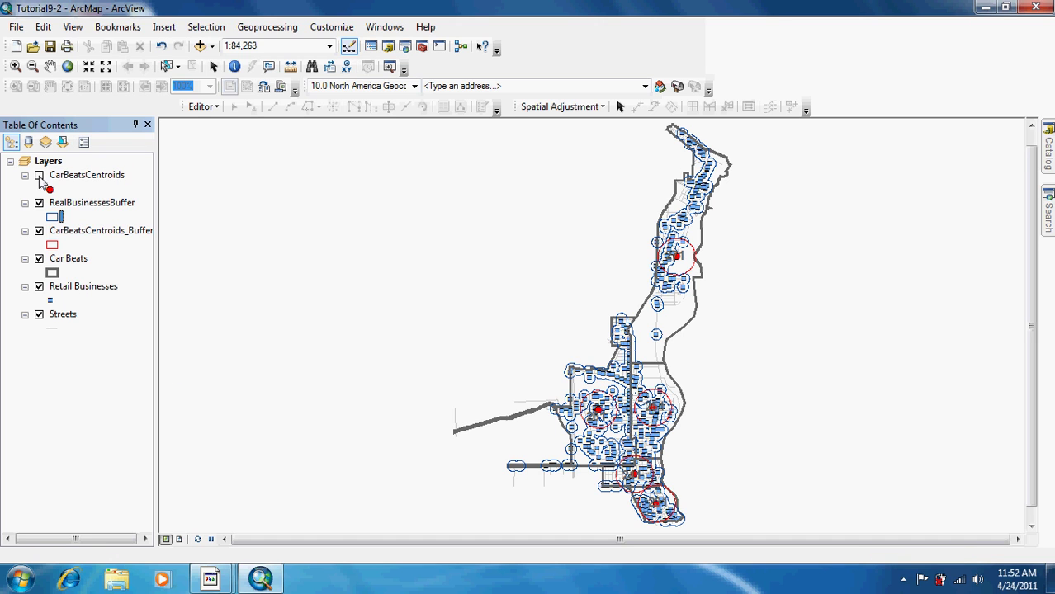
pyautogui.click(38, 287)
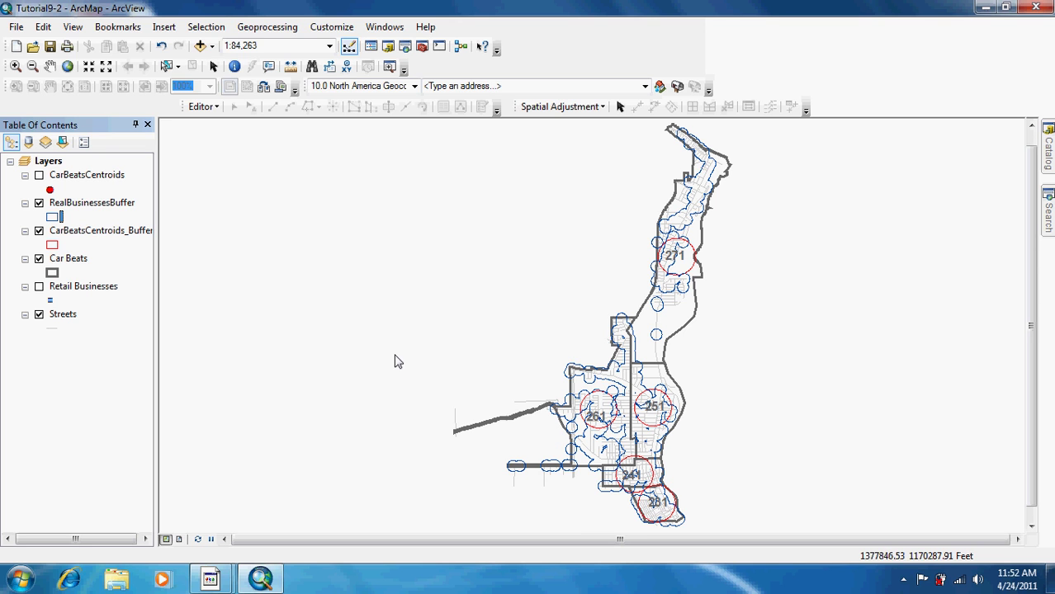
# Start a Select By Attributes query on the Streets layer with the condition "FCC" = 'A40'
pyautogui.click(209, 29)
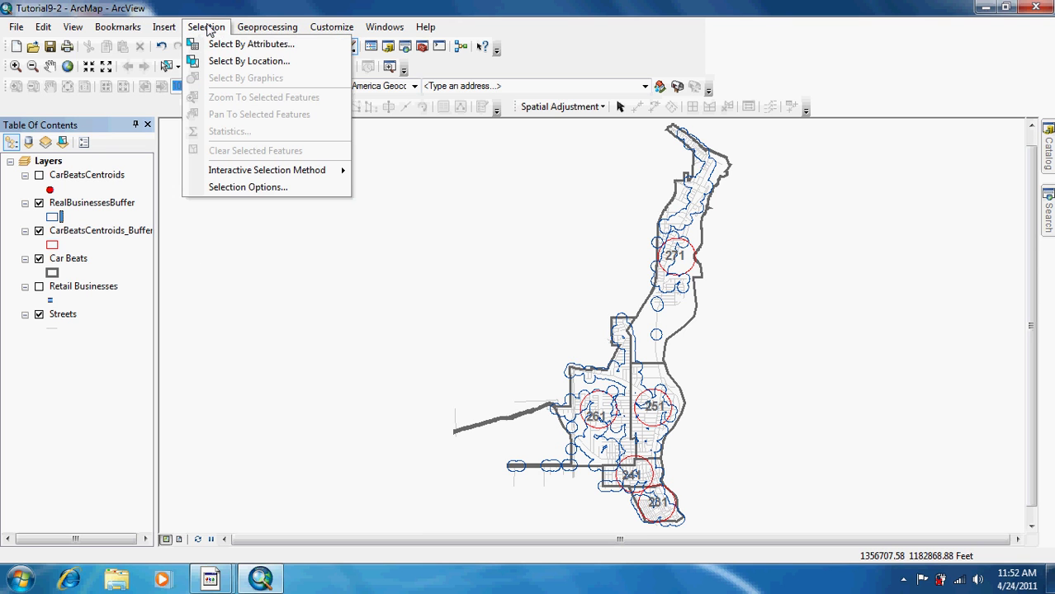
pyautogui.click(224, 47)
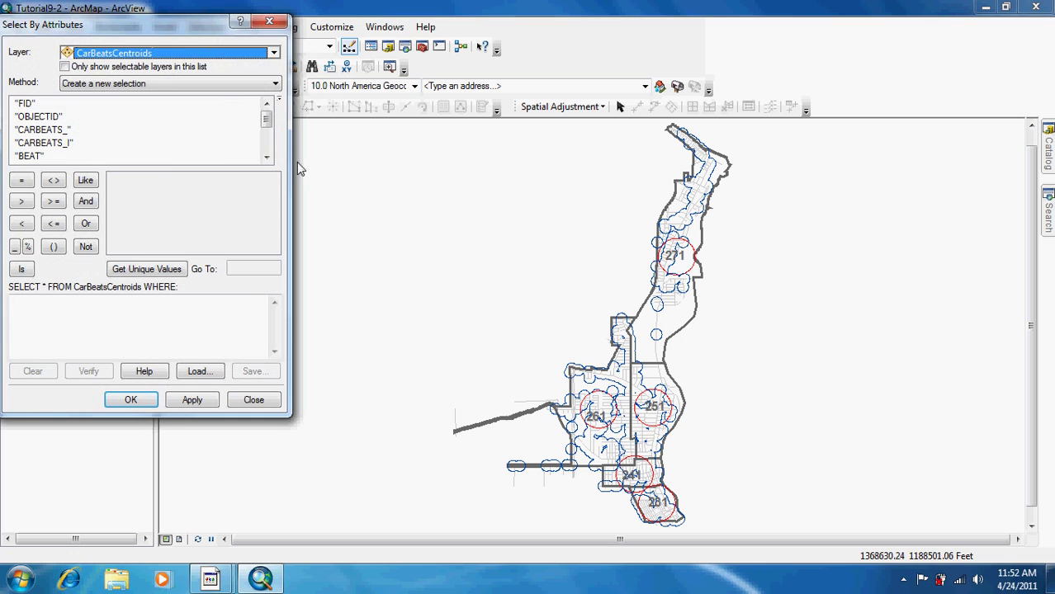
pyautogui.click(241, 55)
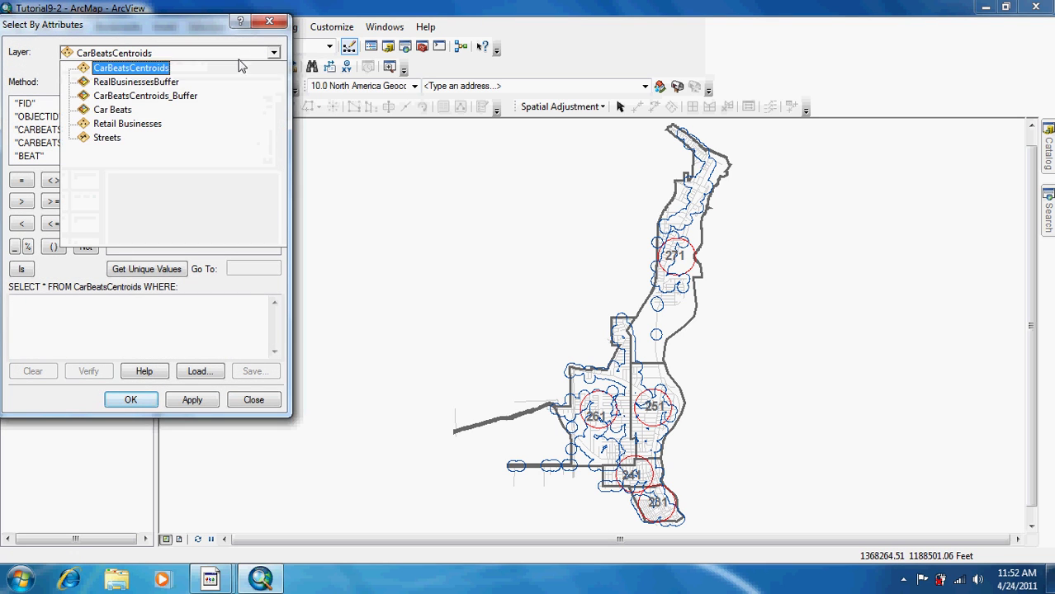
pyautogui.click(113, 139)
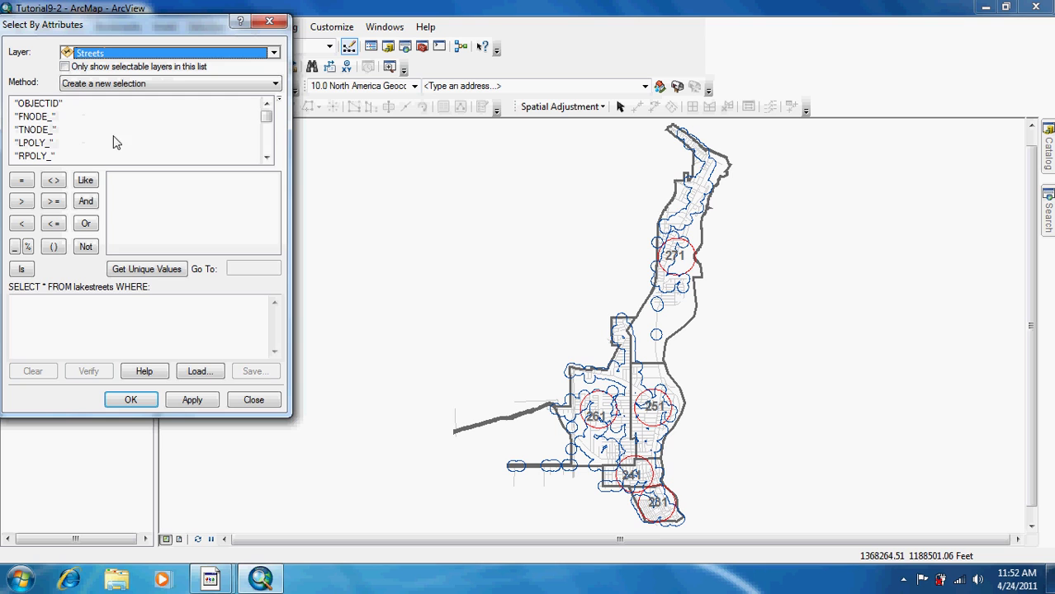
pyautogui.click(268, 145)
pyautogui.click(269, 145)
pyautogui.click(268, 145)
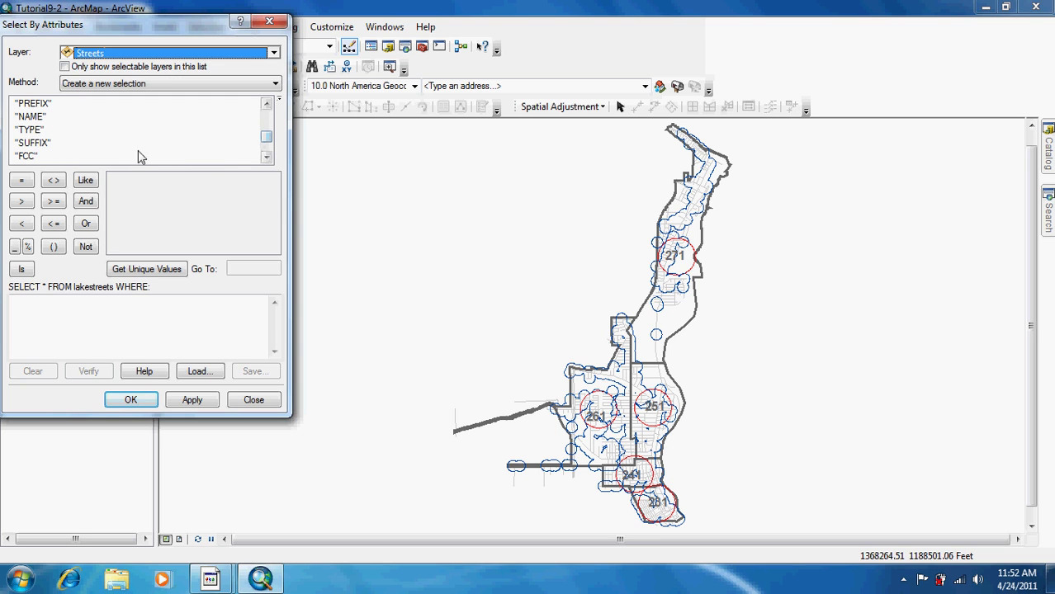
pyautogui.doubleClick(27, 156)
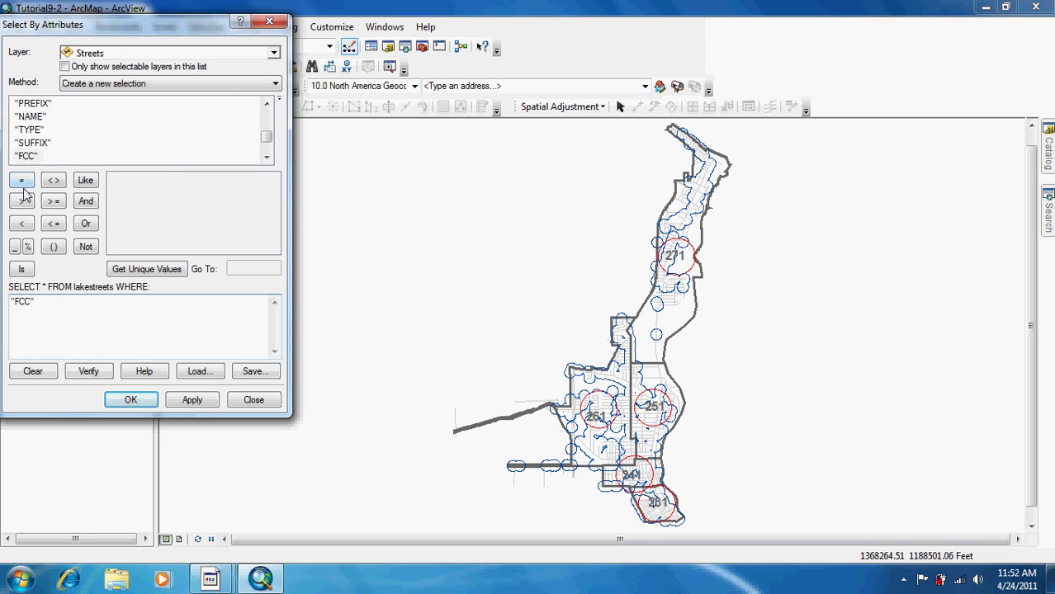
pyautogui.click(23, 185)
pyautogui.click(151, 273)
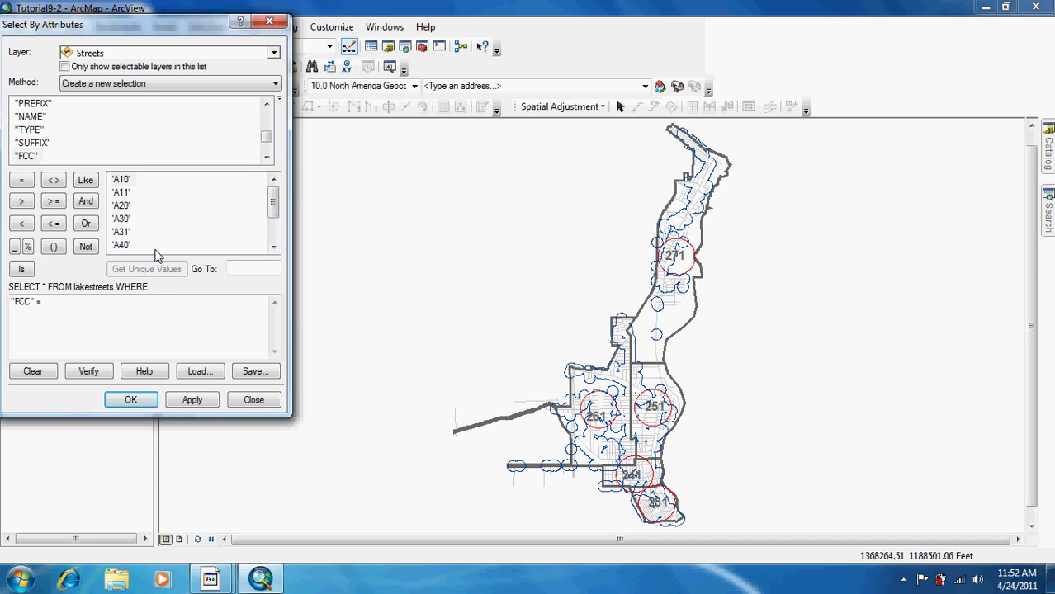
pyautogui.doubleClick(126, 245)
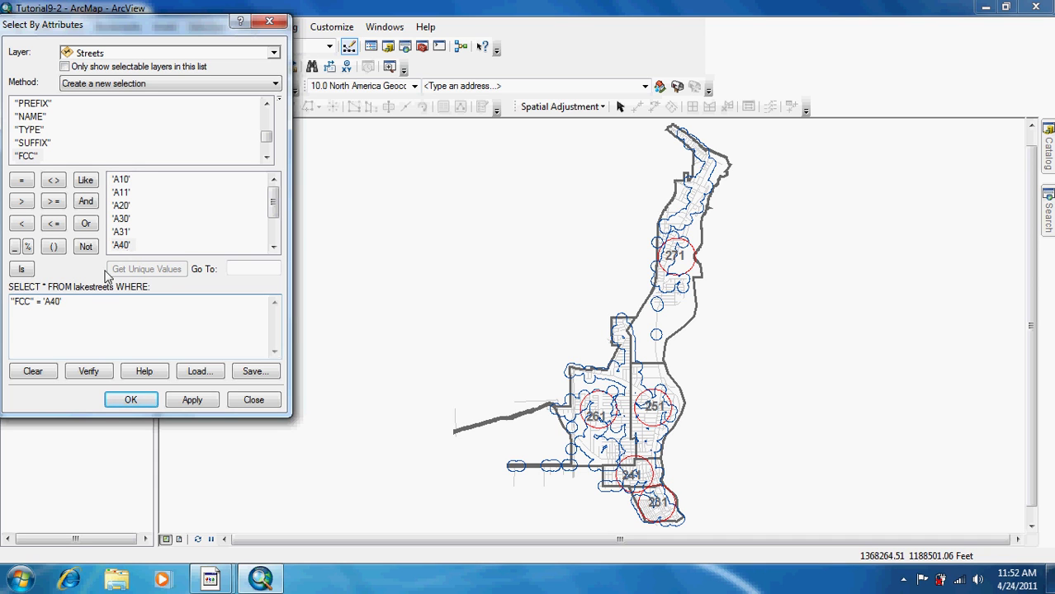
# Extend the Streets query with OR "FCC" = 'A41' and run the selection
pyautogui.click(86, 223)
pyautogui.doubleClick(32, 157)
pyautogui.click(276, 236)
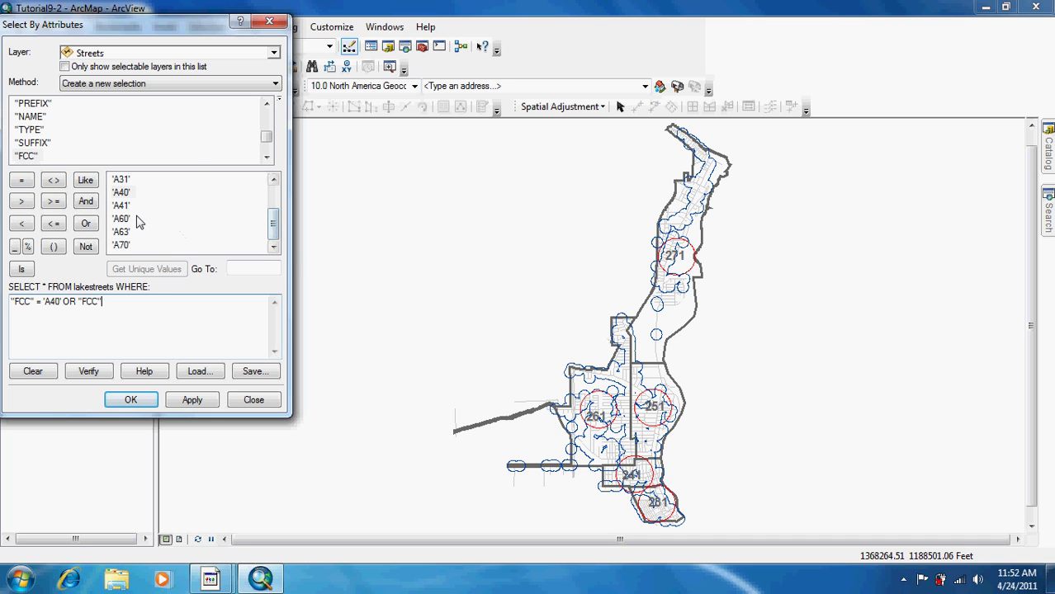
pyautogui.doubleClick(21, 181)
pyautogui.doubleClick(132, 213)
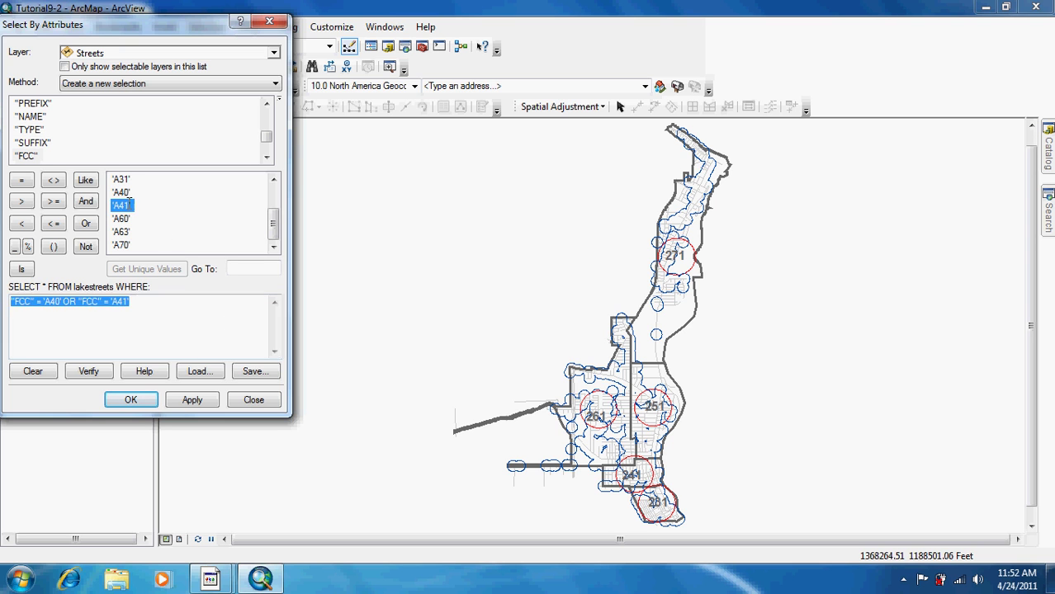
pyautogui.click(132, 398)
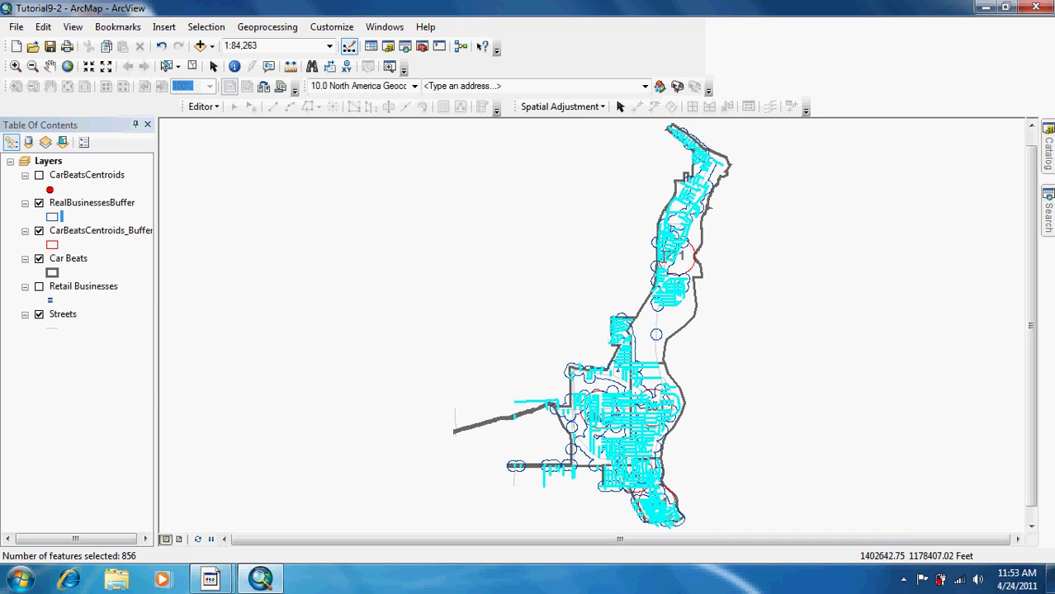
# Open the Buffer tool again and choose Streets as the input features
pyautogui.click(1048, 203)
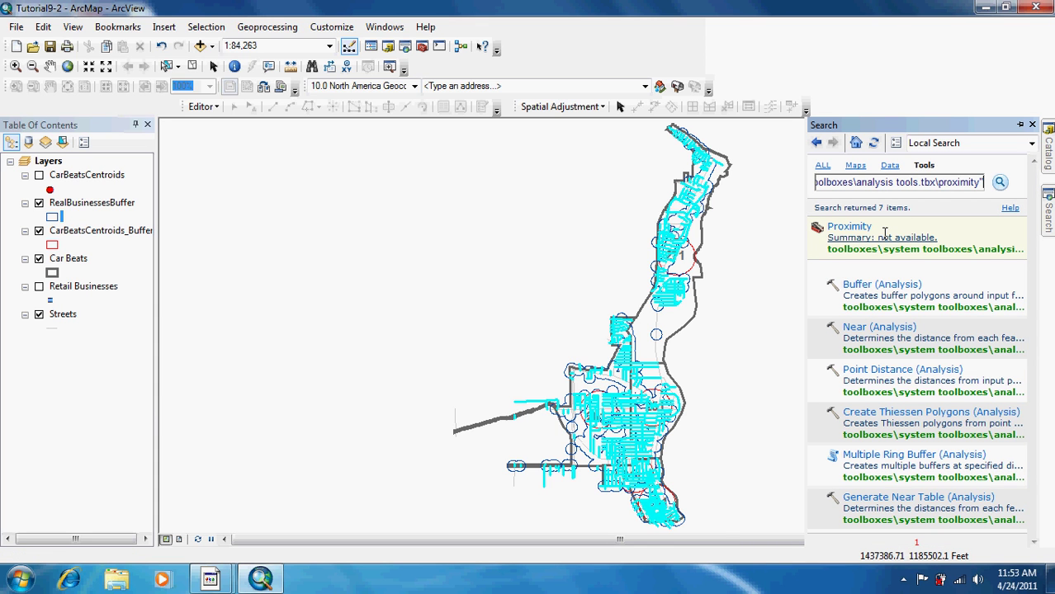
pyautogui.click(869, 285)
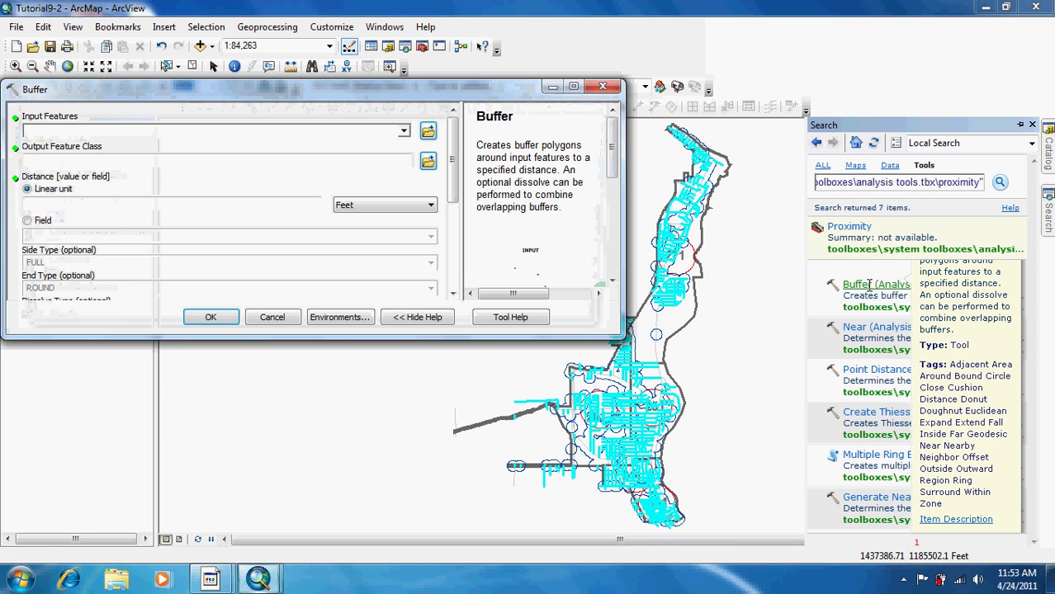
pyautogui.click(404, 130)
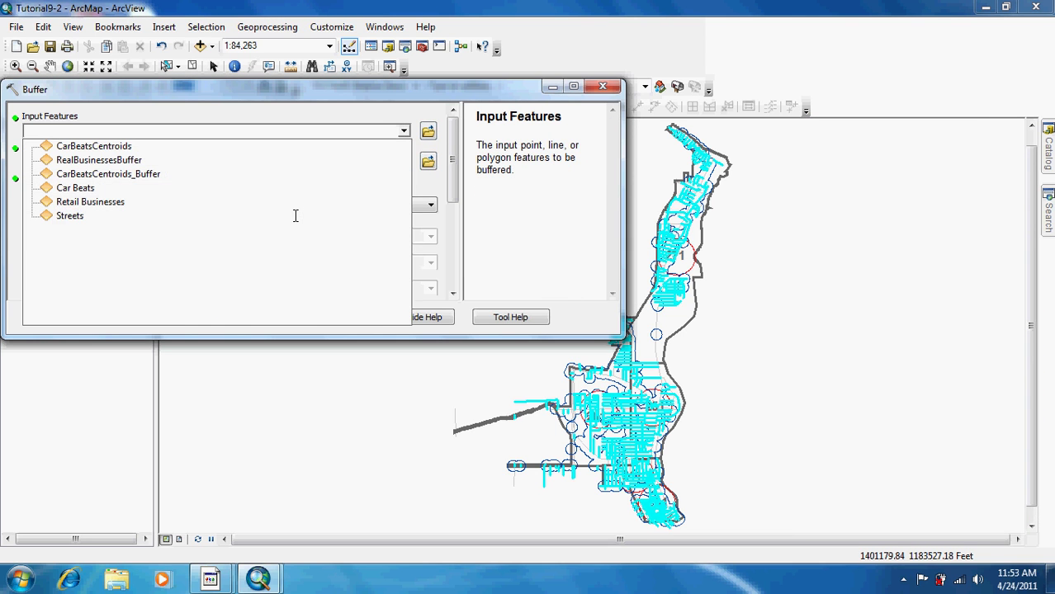
pyautogui.click(295, 215)
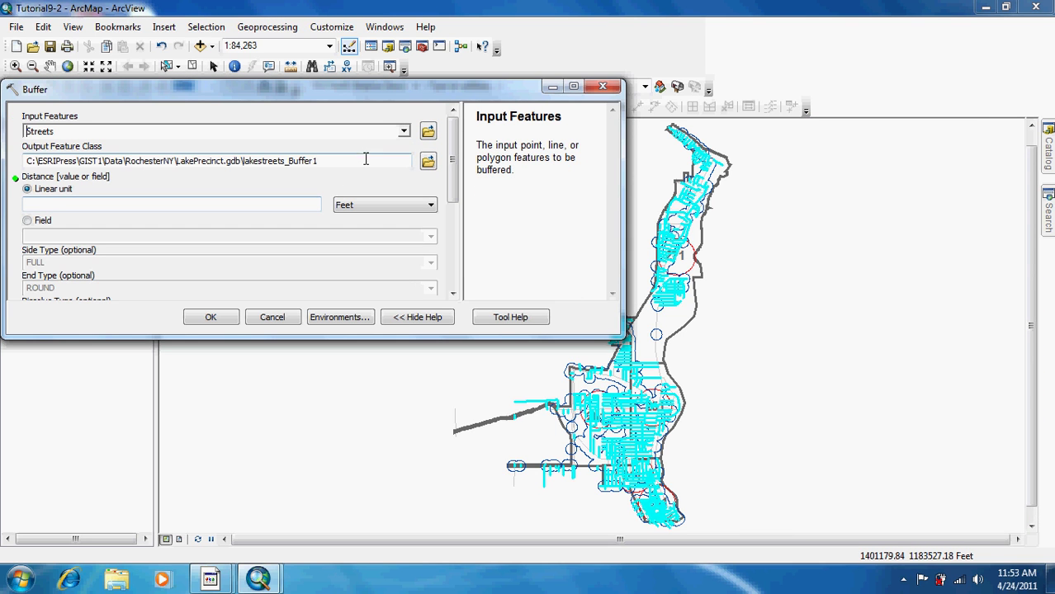
# Set the Streets buffer's output feature class to MajorStreetBuffer in the MyExercises Chapter9 folder
pyautogui.click(428, 160)
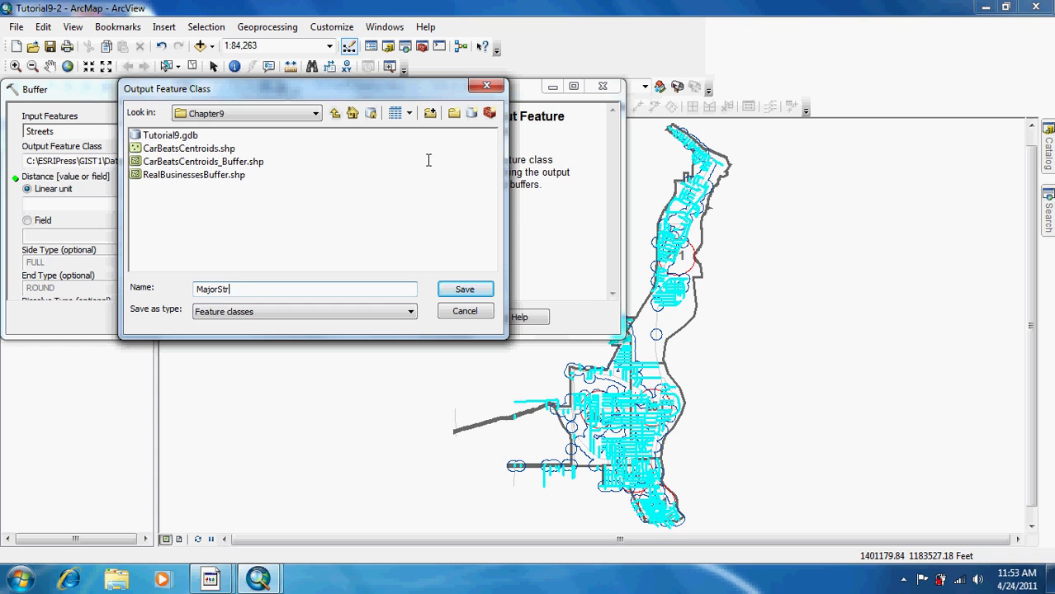
pyautogui.write('er')
pyautogui.click(466, 289)
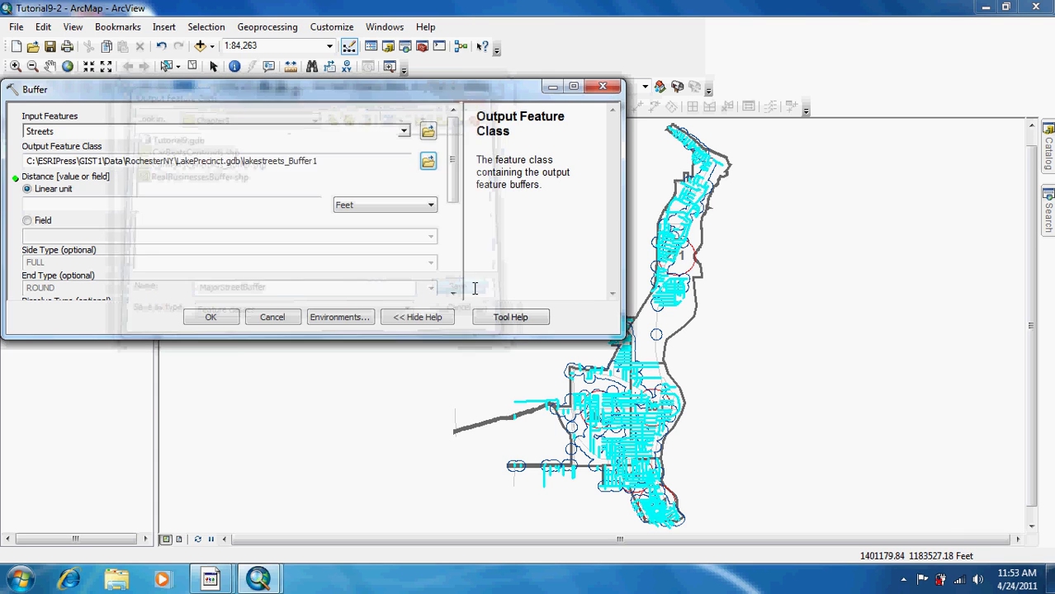
# Set the Streets buffer's linear distance to .05 miles
pyautogui.click(314, 208)
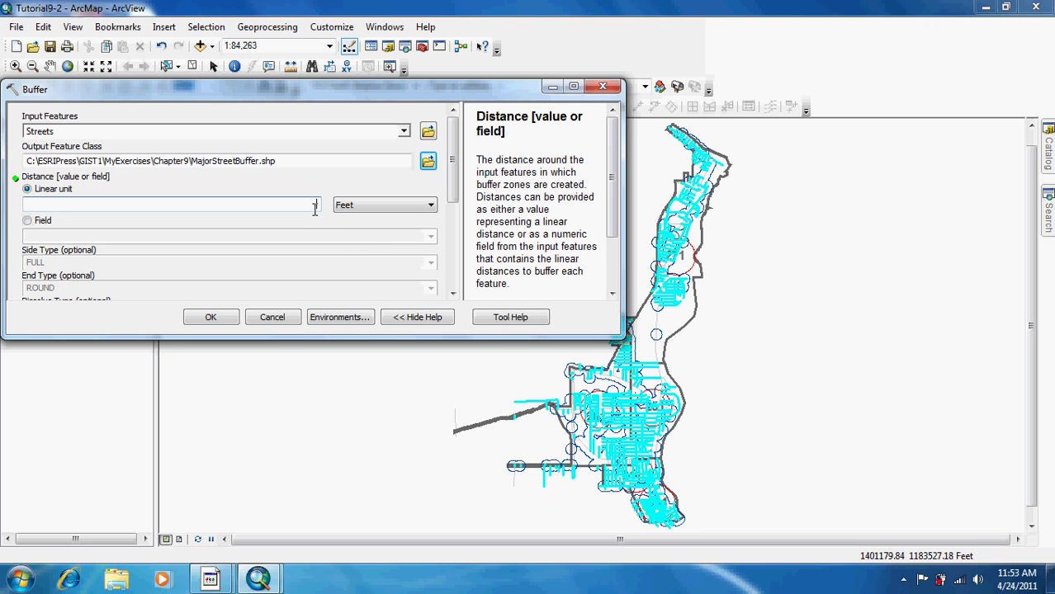
pyautogui.click(368, 205)
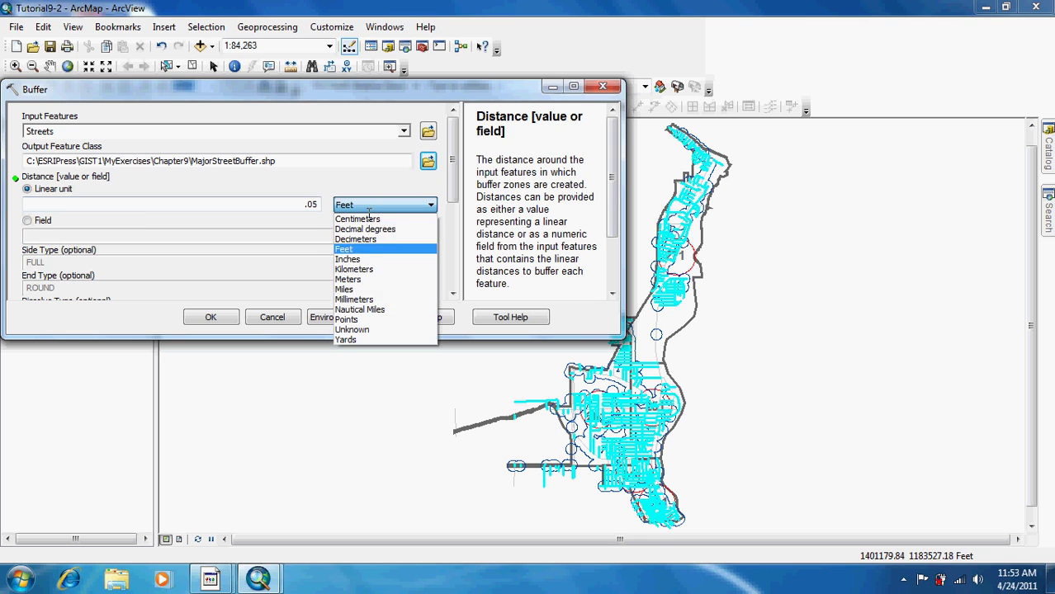
pyautogui.click(371, 289)
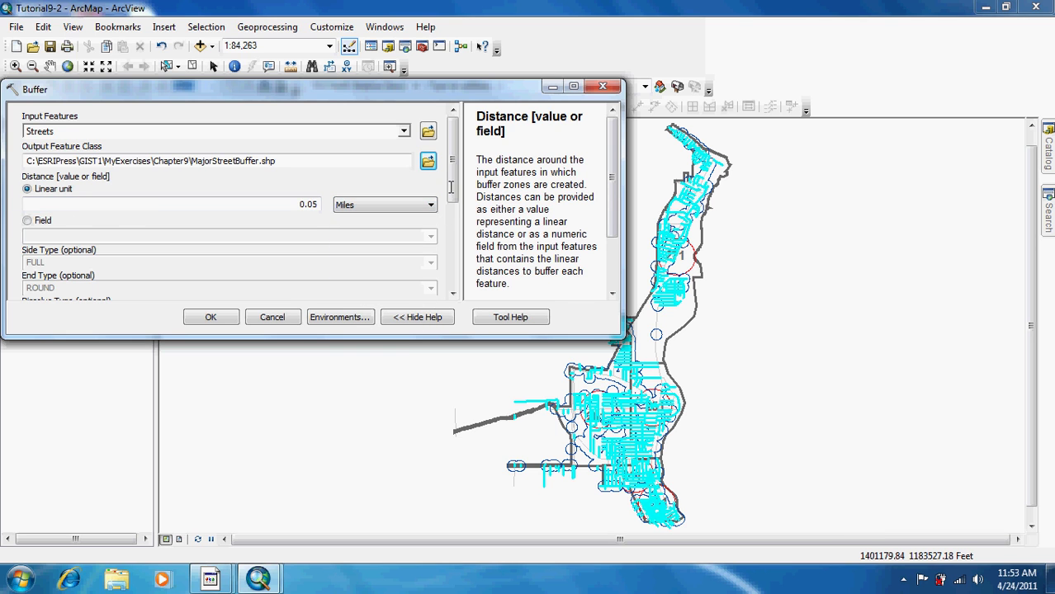
# Set the Streets buffer's dissolve type to ALL and run the Buffer tool
pyautogui.moveTo(451, 189); pyautogui.dragTo(452, 223)
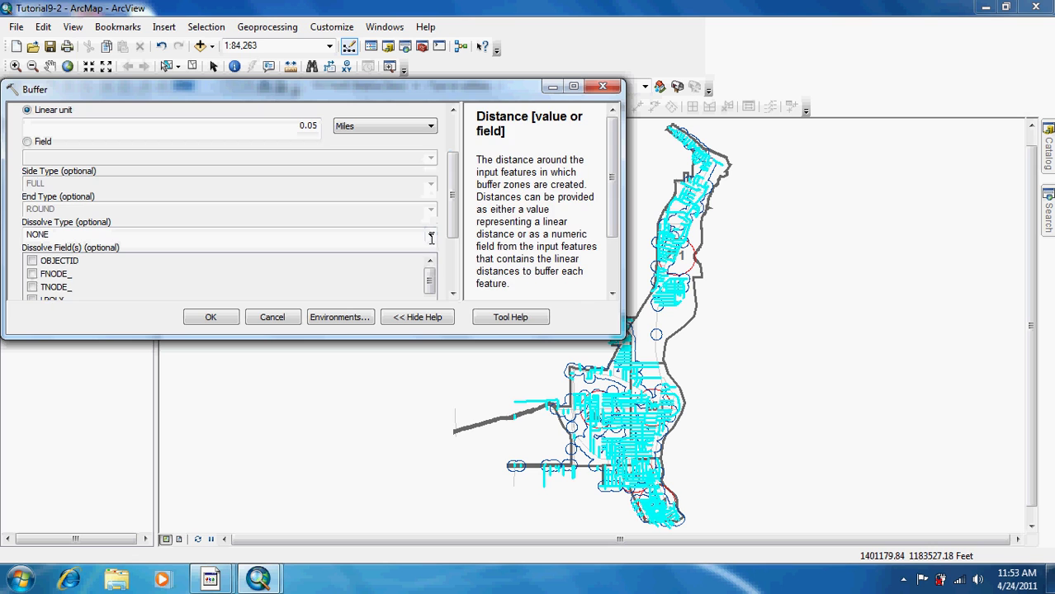
pyautogui.click(431, 235)
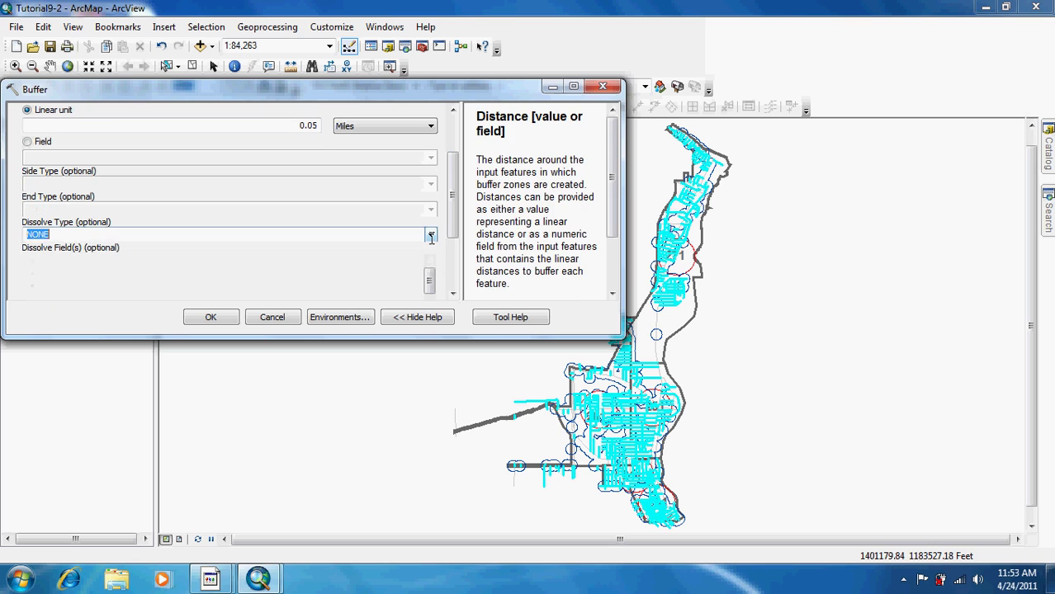
pyautogui.click(355, 262)
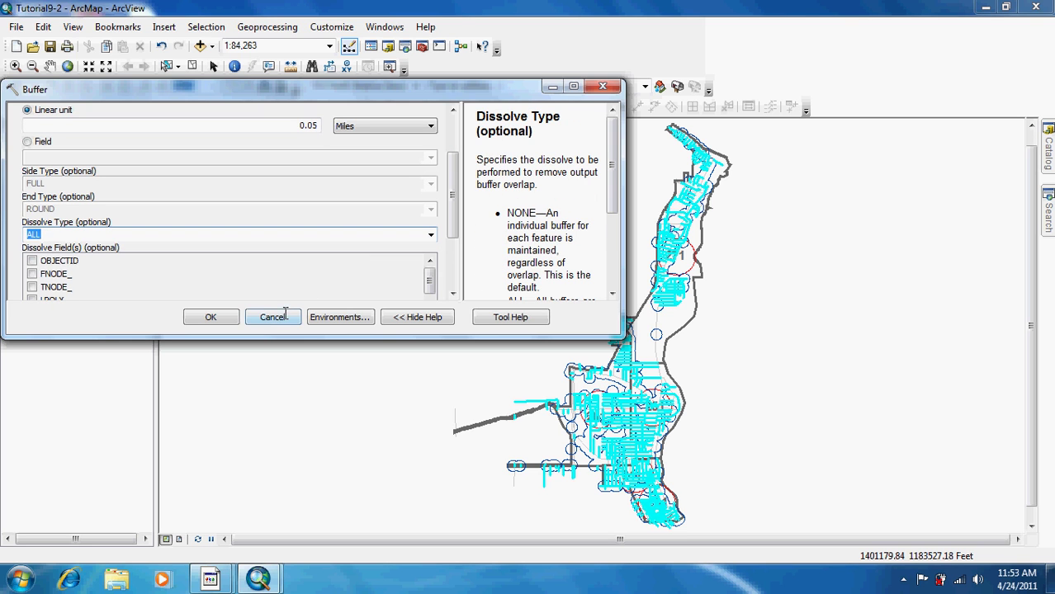
pyautogui.click(228, 317)
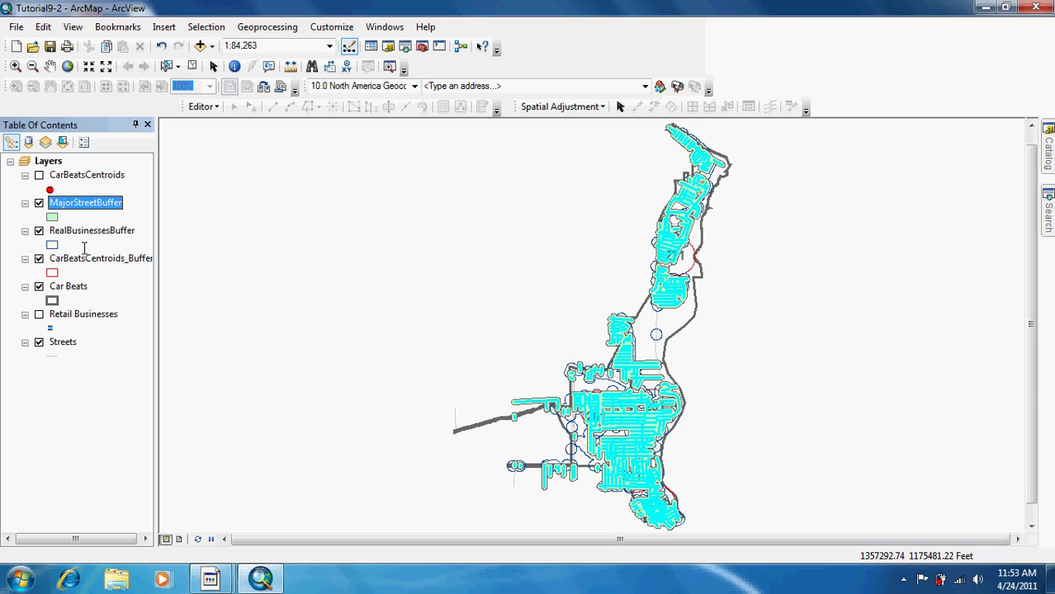
# Hide the Streets layer and give MajorStreetBuffer no fill colour and a bright green outline of width 1
pyautogui.click(39, 342)
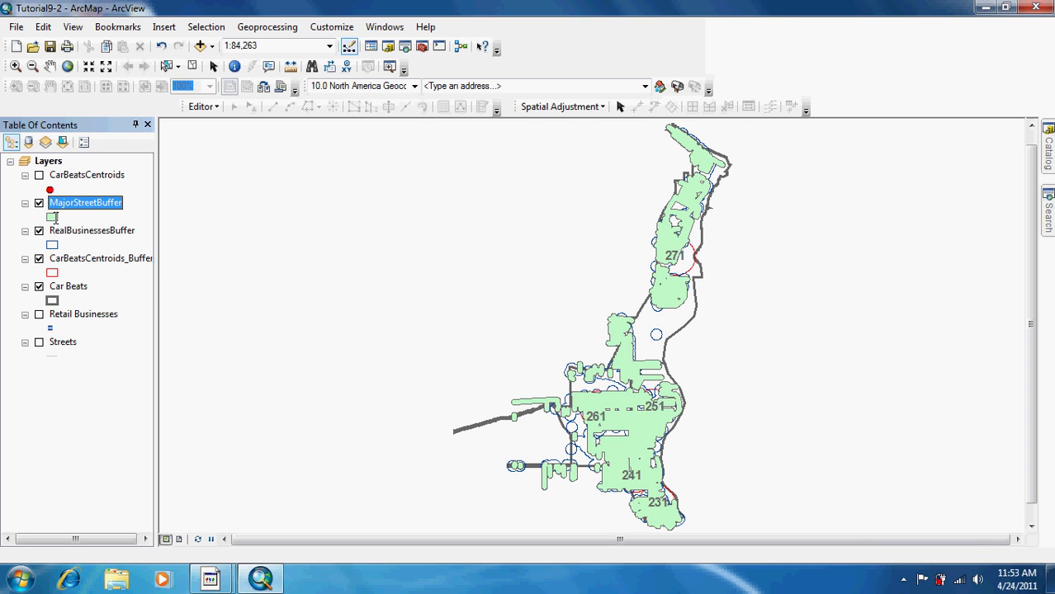
pyautogui.click(52, 218)
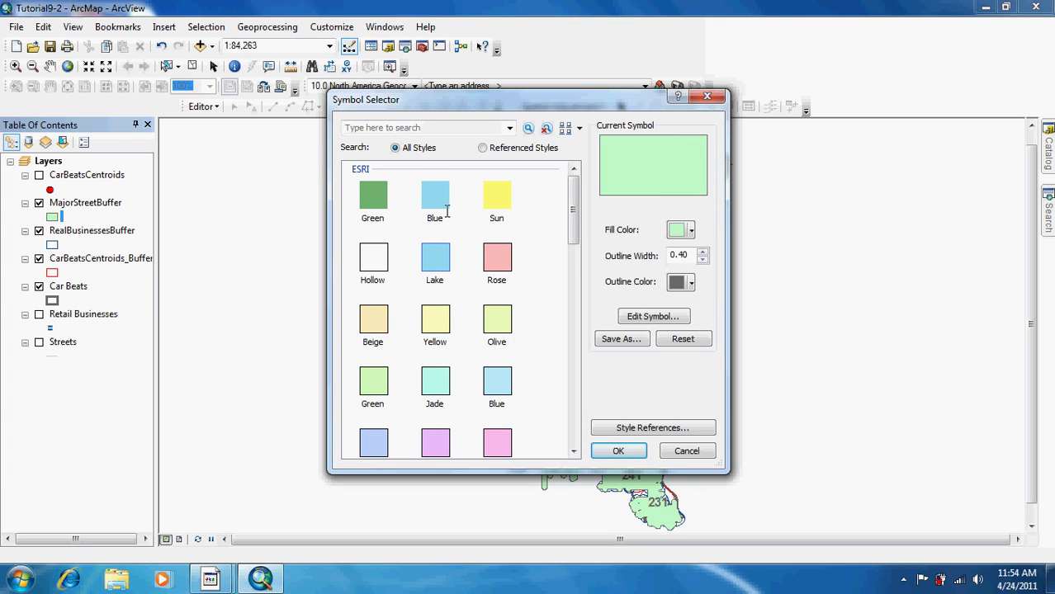
pyautogui.click(678, 229)
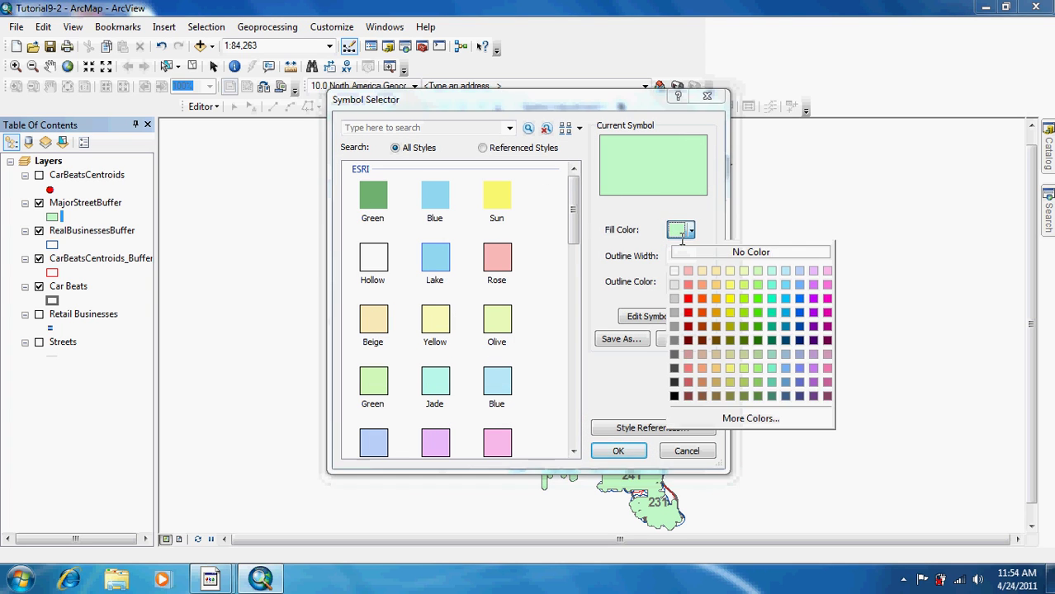
pyautogui.click(702, 255)
pyautogui.doubleClick(682, 255)
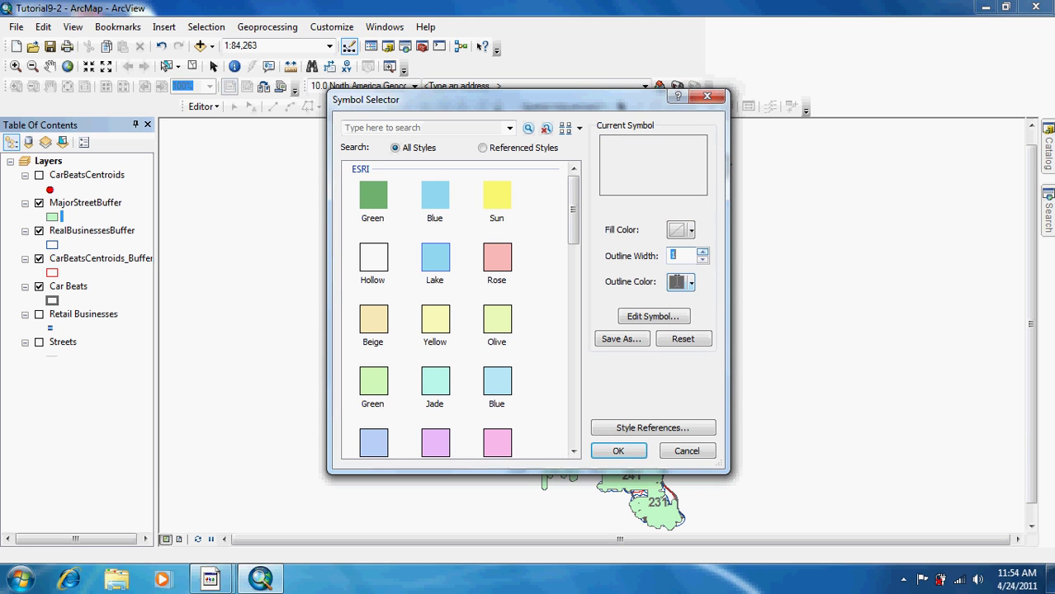
pyautogui.write('1')
pyautogui.click(691, 283)
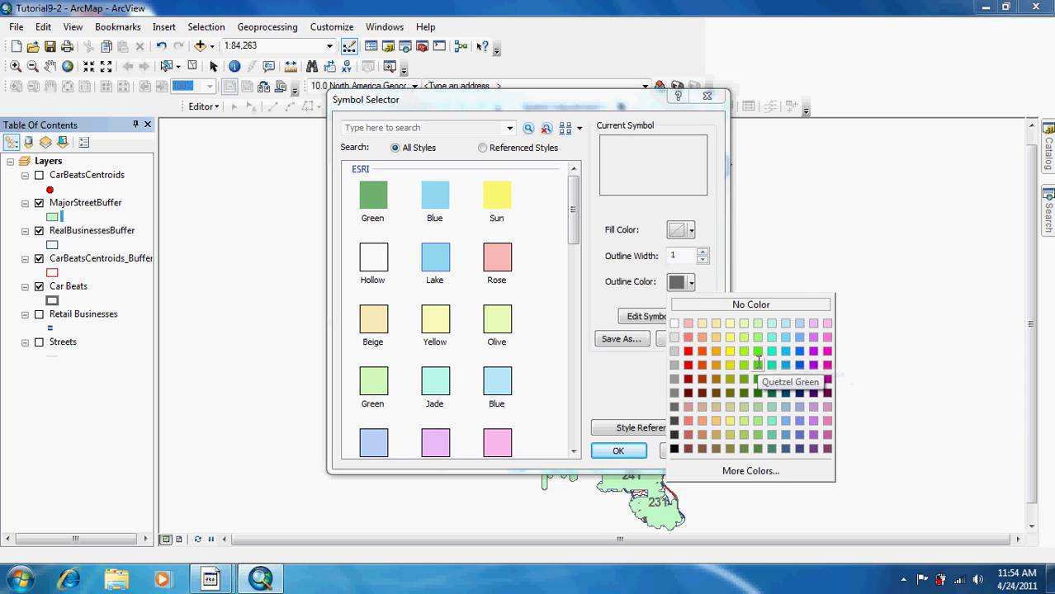
pyautogui.click(758, 355)
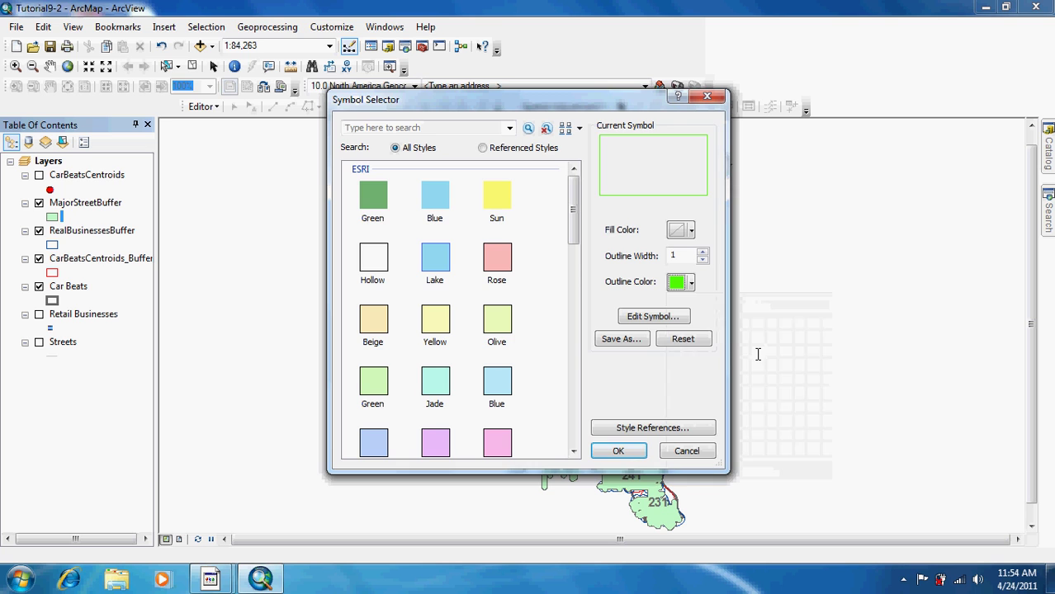
pyautogui.click(615, 450)
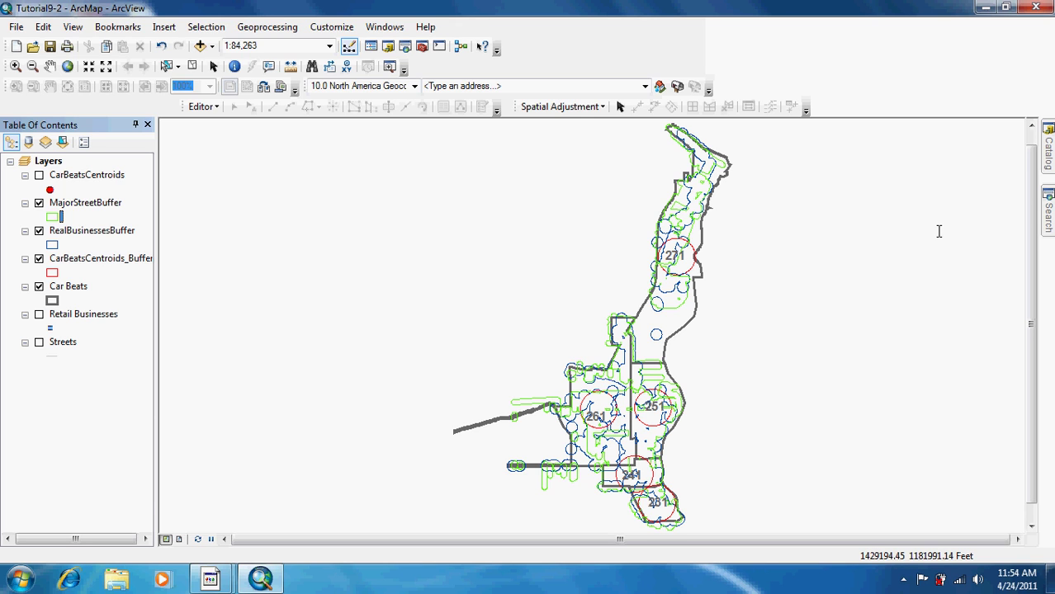
# Search the tools for intersect (analysis) and open the Intersect (Analysis) tool
pyautogui.moveTo(1047, 210)
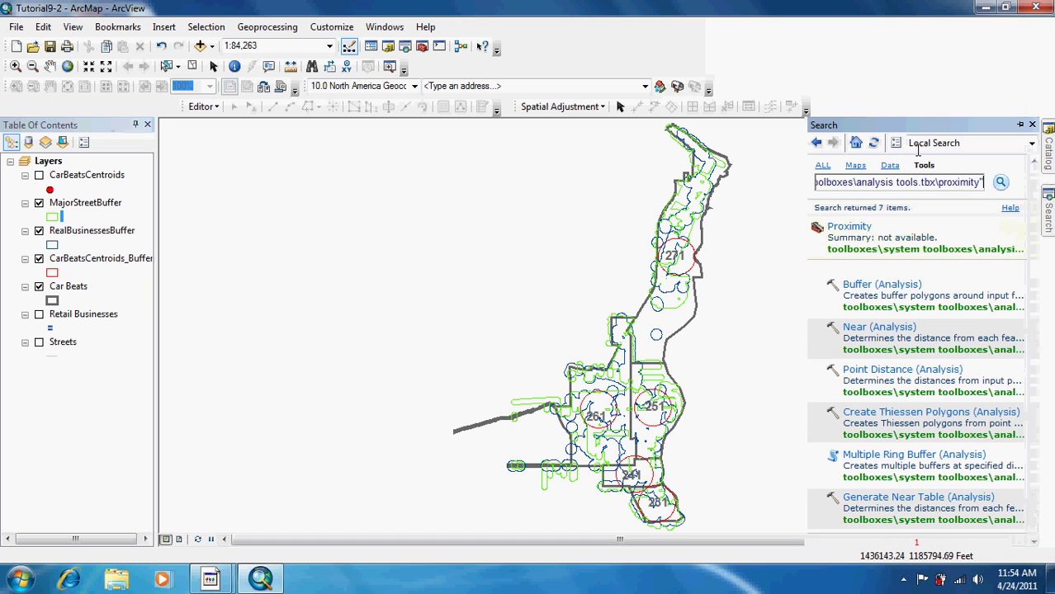
pyautogui.moveTo(823, 181); pyautogui.dragTo(1049, 170)
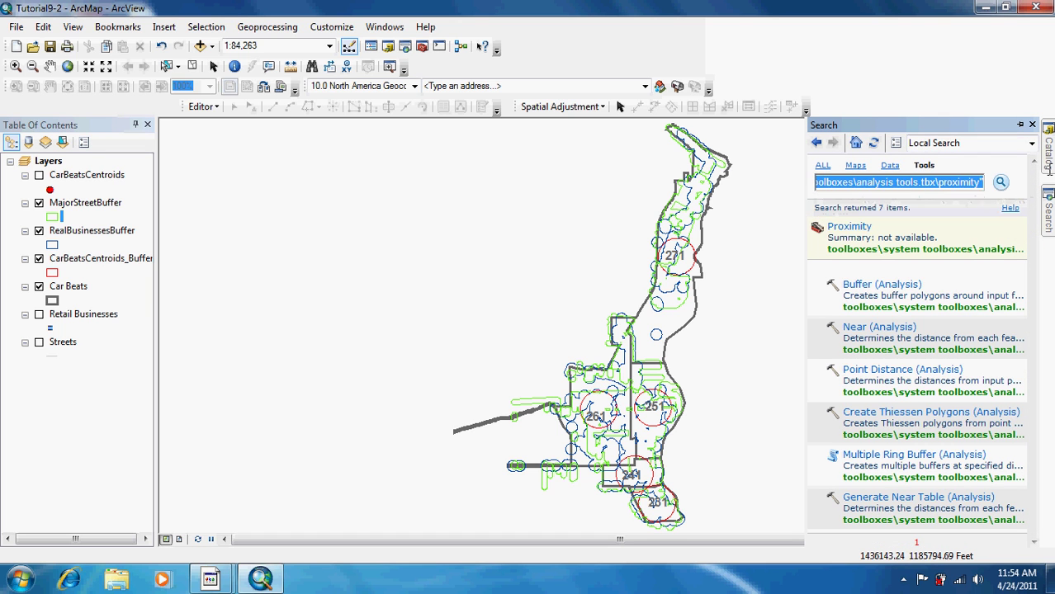
pyautogui.moveTo(1049, 170)
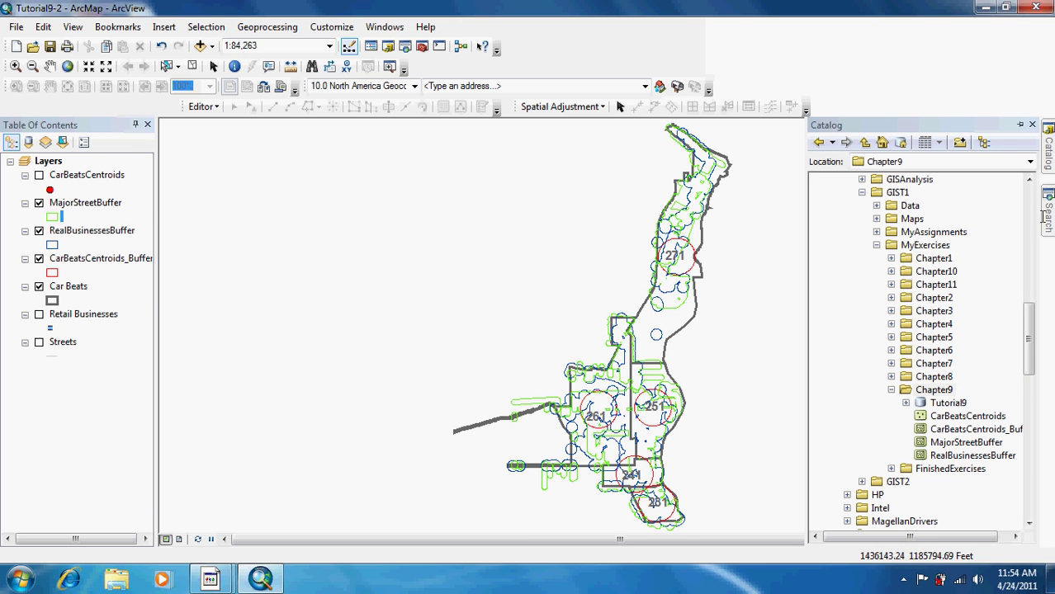
pyautogui.moveTo(1045, 216)
pyautogui.click(980, 195)
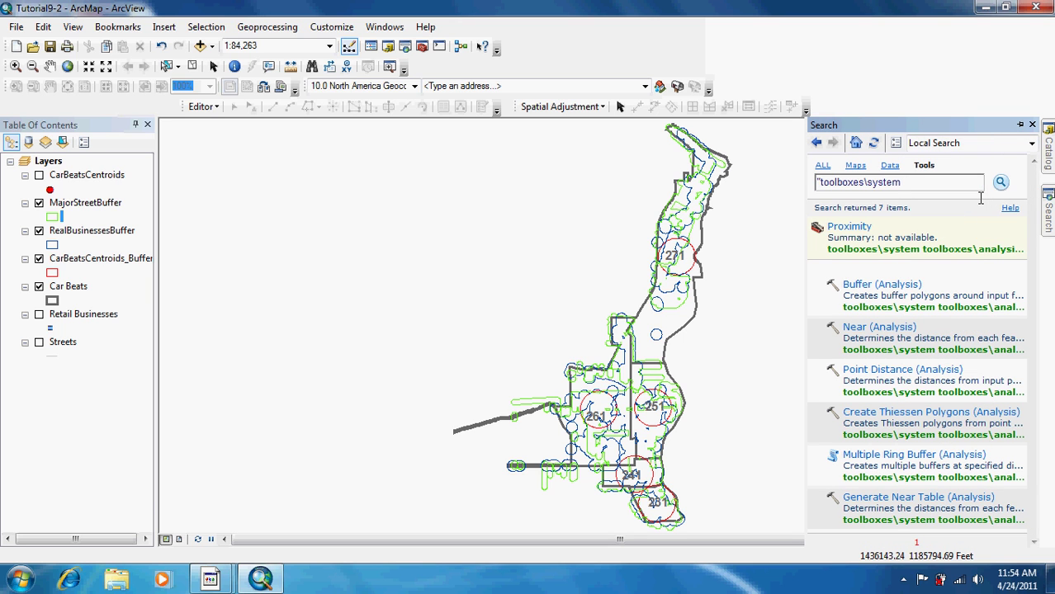
pyautogui.press('BackSpace')
pyautogui.press('BackSpace')
pyautogui.press('BackSpace')
pyautogui.press('BackSpace')
pyautogui.press('BackSpace')
pyautogui.press('BackSpace')
pyautogui.press('BackSpace')
pyautogui.press('BackSpace')
pyautogui.press('BackSpace')
pyautogui.press('BackSpace')
pyautogui.press('BackSpace')
pyautogui.press('BackSpace')
pyautogui.press('BackSpace')
pyautogui.press('BackSpace')
pyautogui.press('BackSpace')
pyautogui.press('BackSpace')
pyautogui.press('BackSpace')
pyautogui.write('inter')
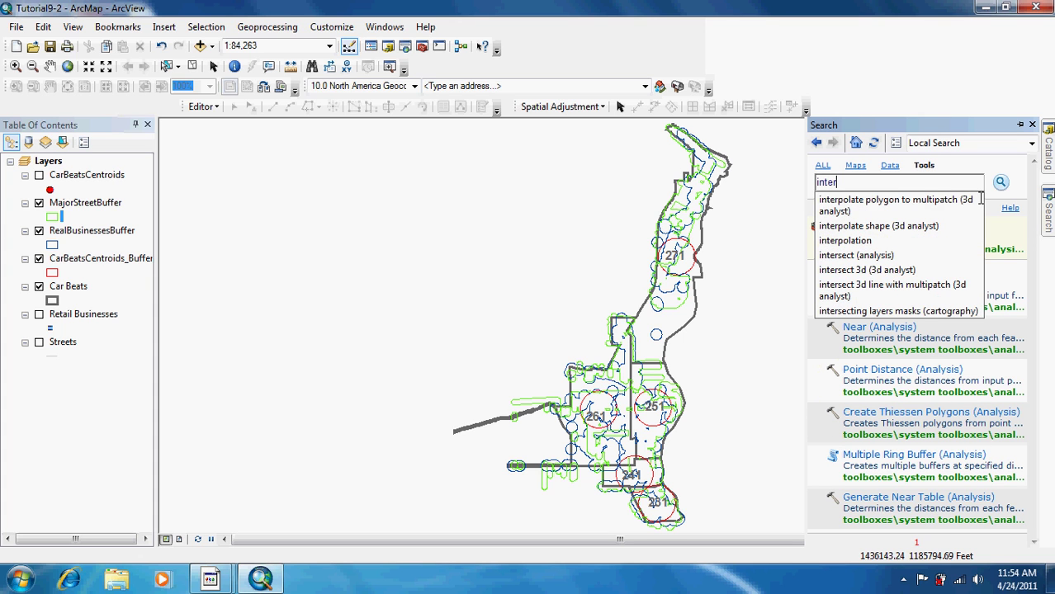
pyautogui.write('c')
pyautogui.write('s')
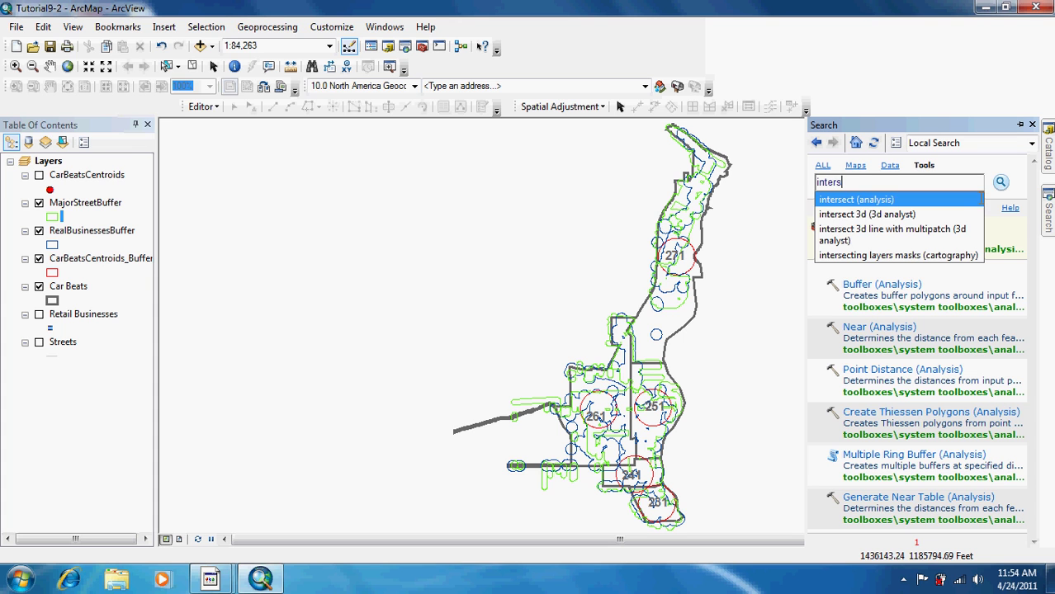
pyautogui.click(982, 202)
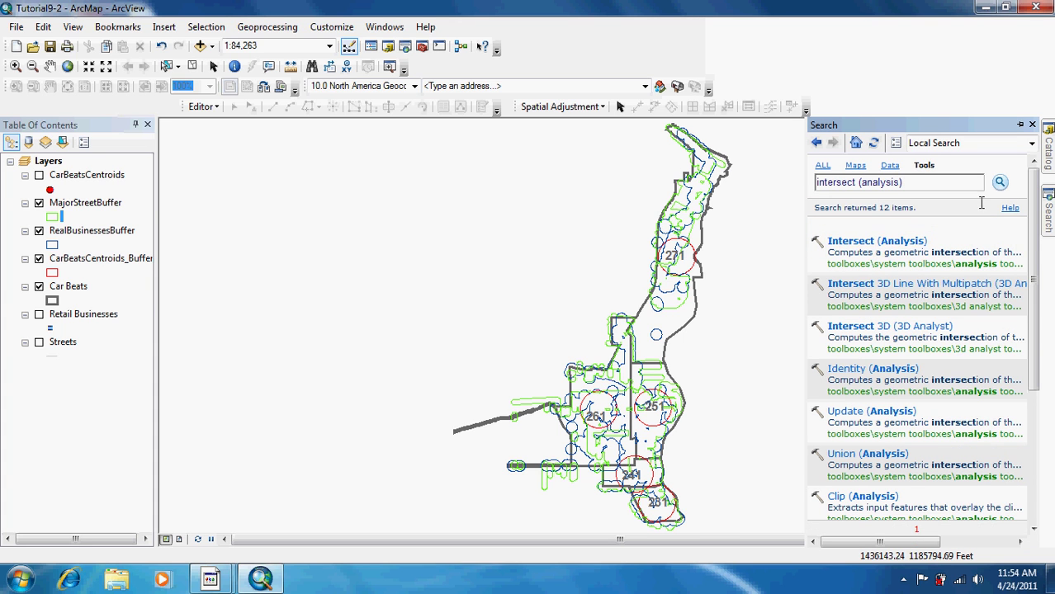
pyautogui.click(862, 241)
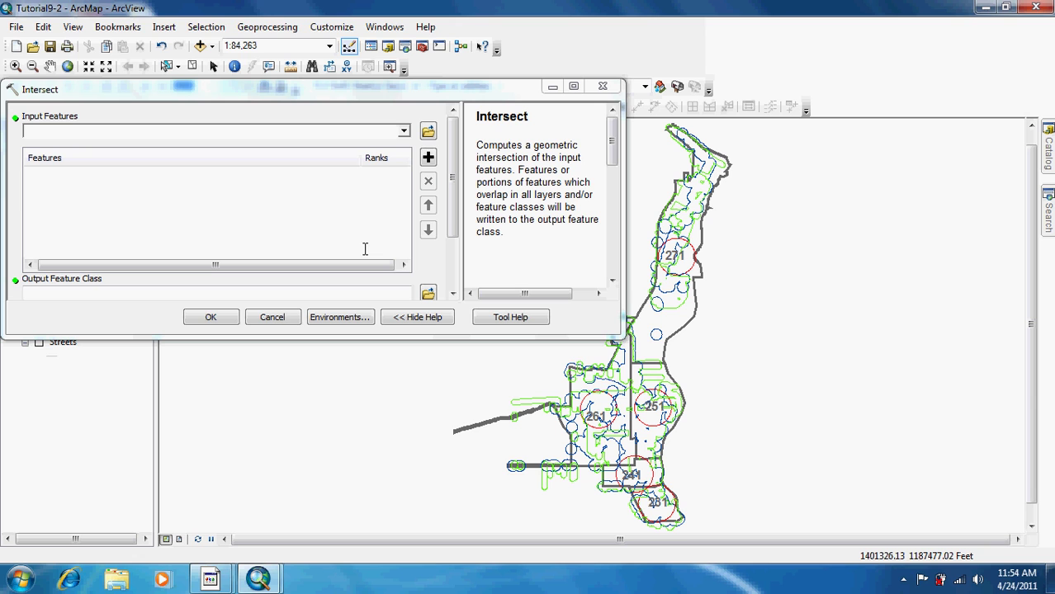
# Intersect RealBusinessesBuffer with CarBeatsCentroids_Buffer, keeping the default output feature class
pyautogui.click(404, 131)
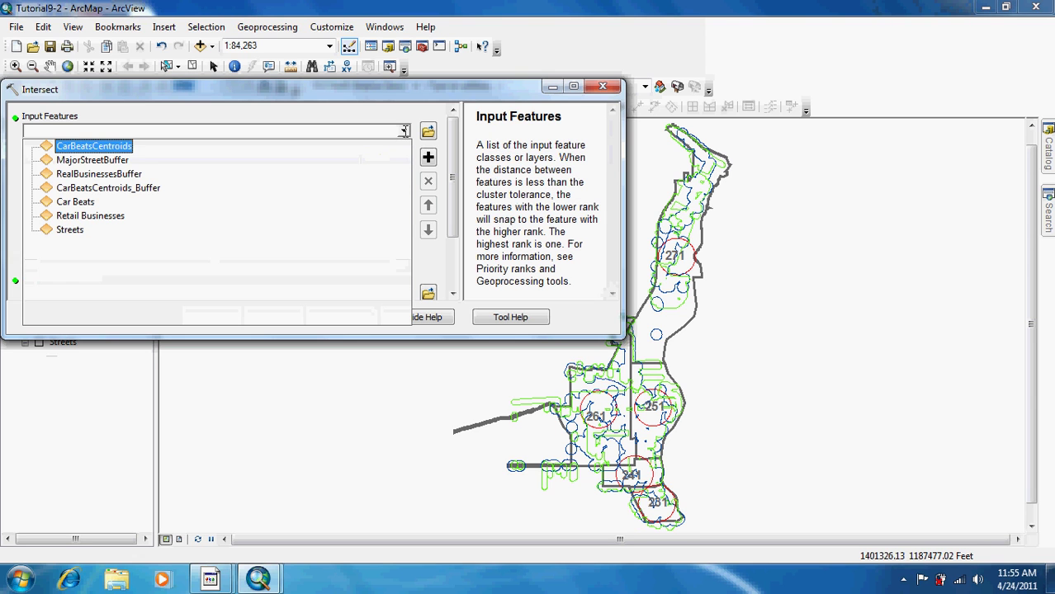
pyautogui.click(346, 173)
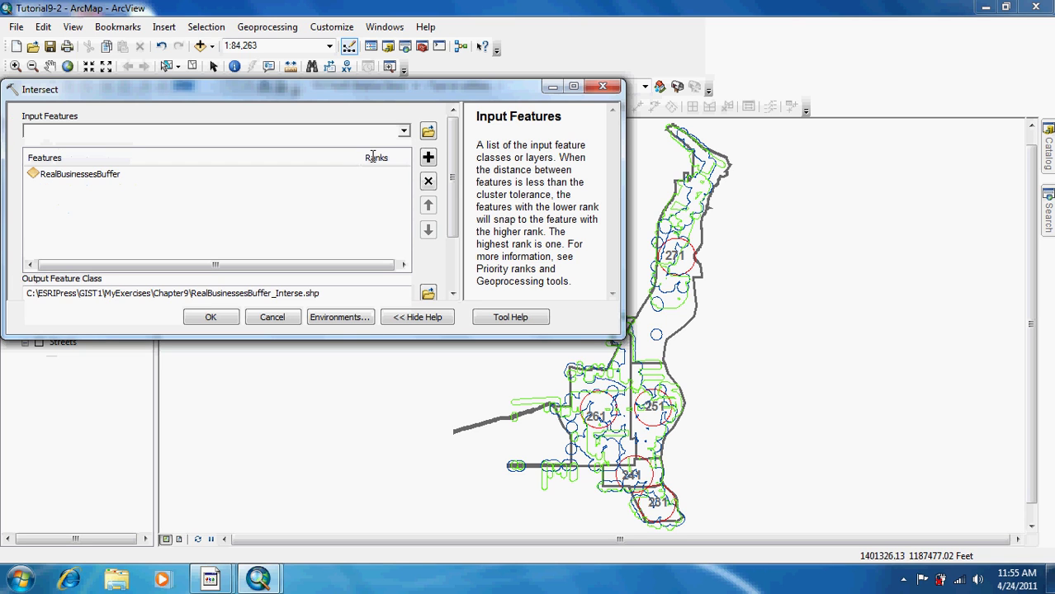
pyautogui.click(401, 132)
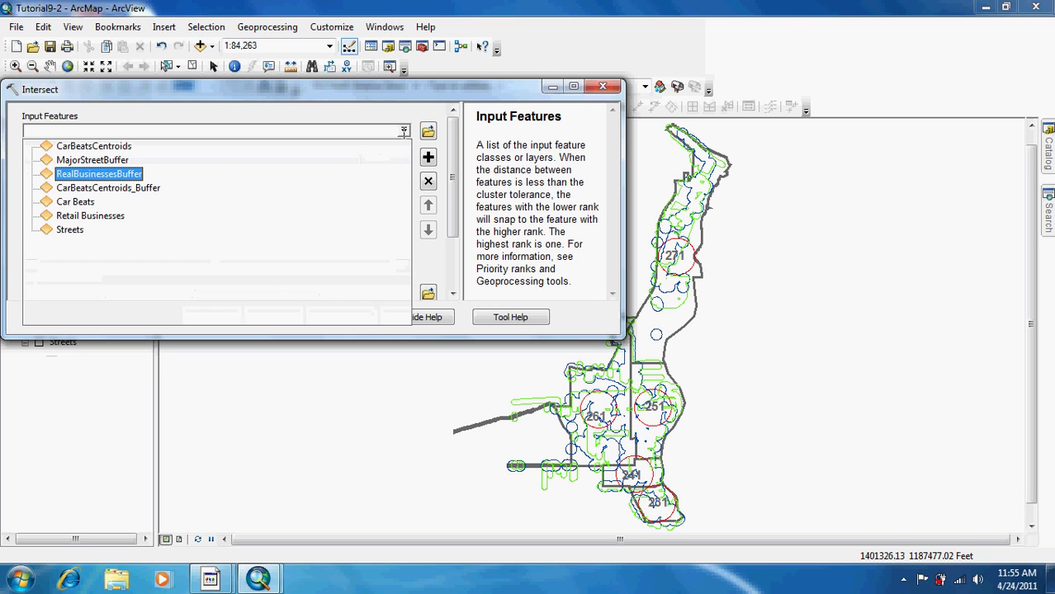
pyautogui.click(345, 187)
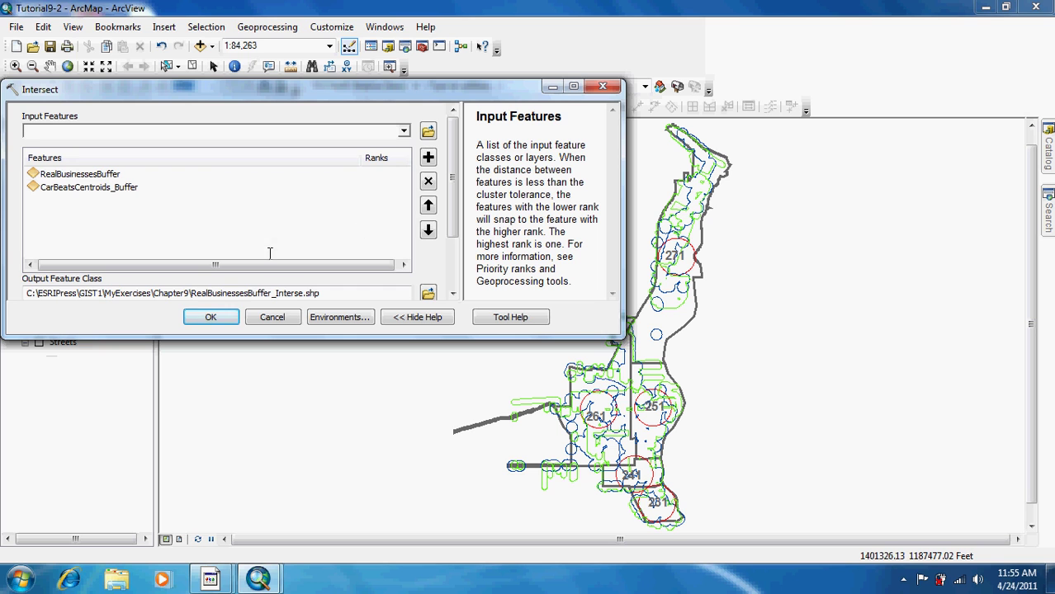
pyautogui.click(211, 317)
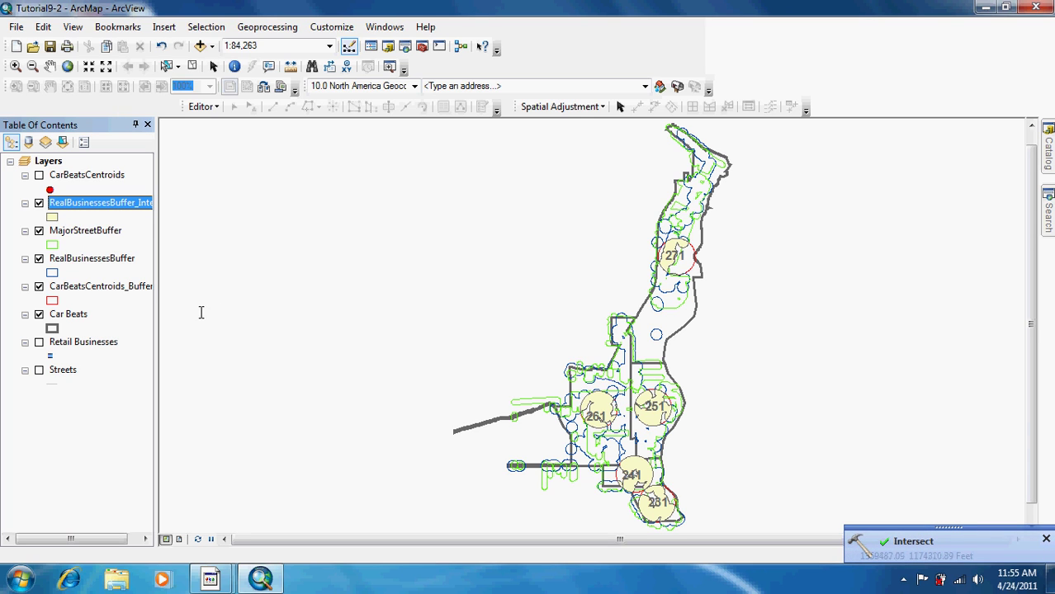
# Apply the Sun symbol to the layer produced by intersecting the business and centroid buffers
pyautogui.click(52, 217)
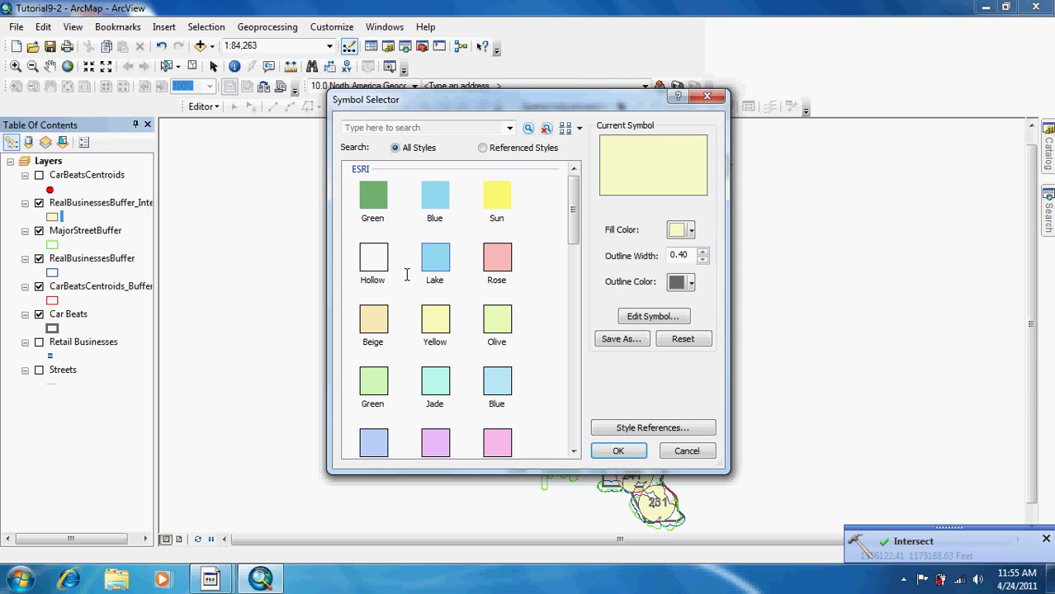
pyautogui.click(497, 198)
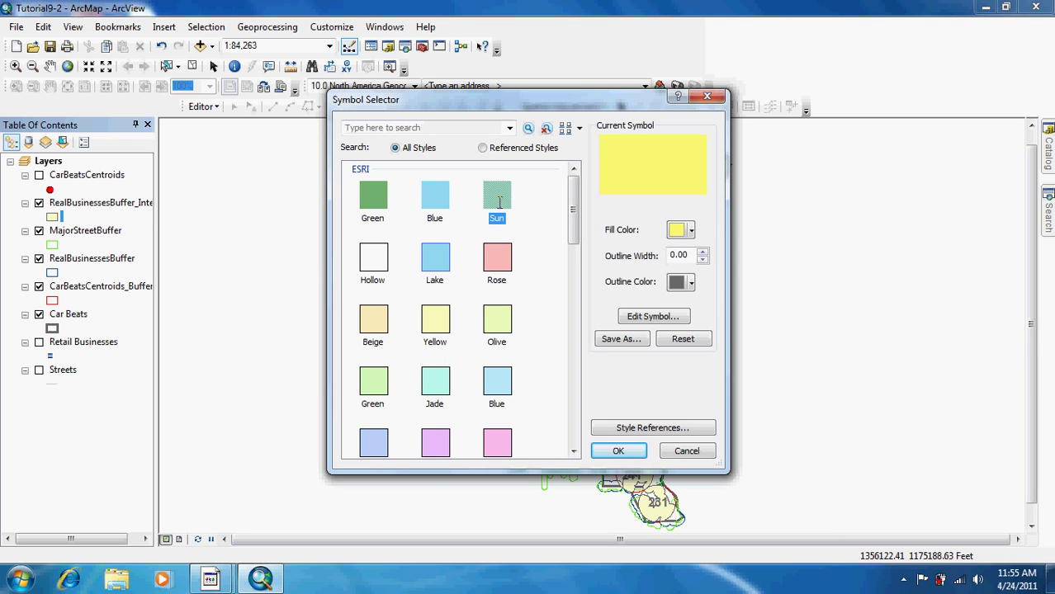
pyautogui.click(615, 451)
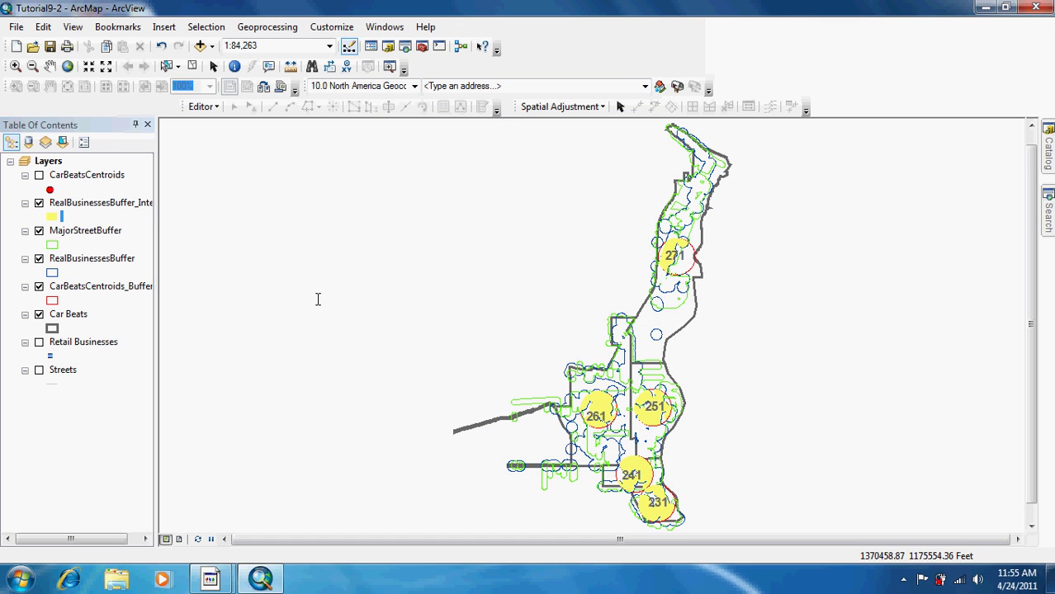
# Examine the intersected area in car beat 271 by switching its layer off and on, and return to the map's full extent
pyautogui.click(15, 67)
pyautogui.moveTo(651, 217); pyautogui.dragTo(734, 294)
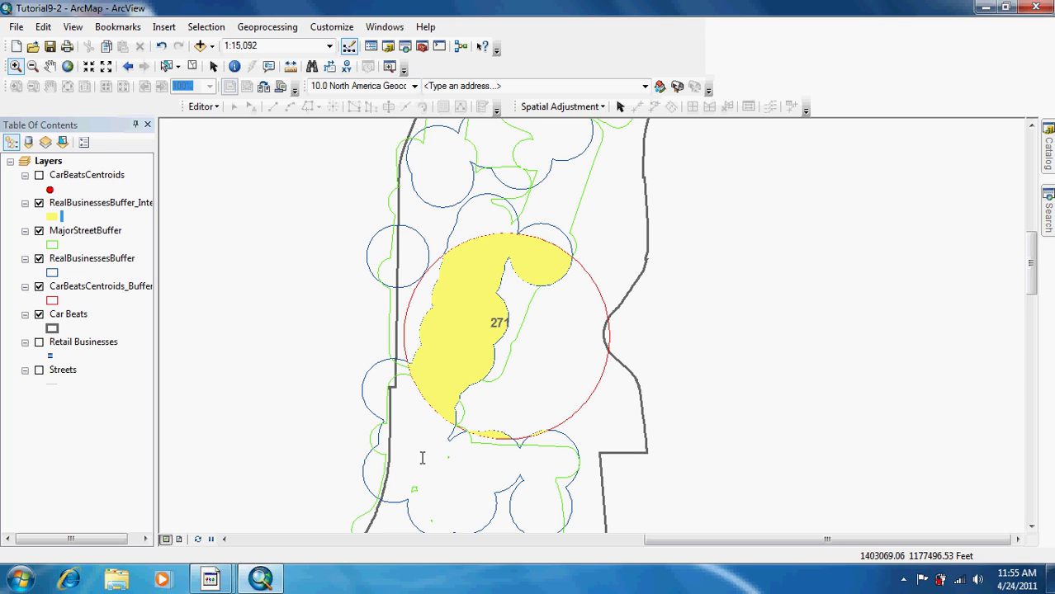
pyautogui.click(38, 204)
pyautogui.click(38, 204)
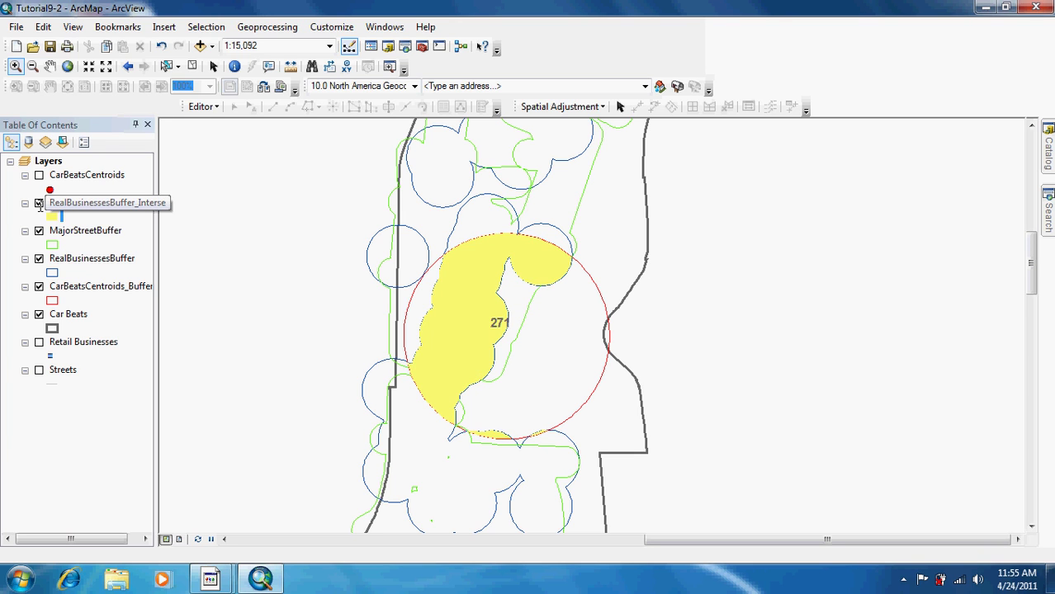
pyautogui.click(39, 204)
pyautogui.click(38, 204)
pyautogui.click(39, 204)
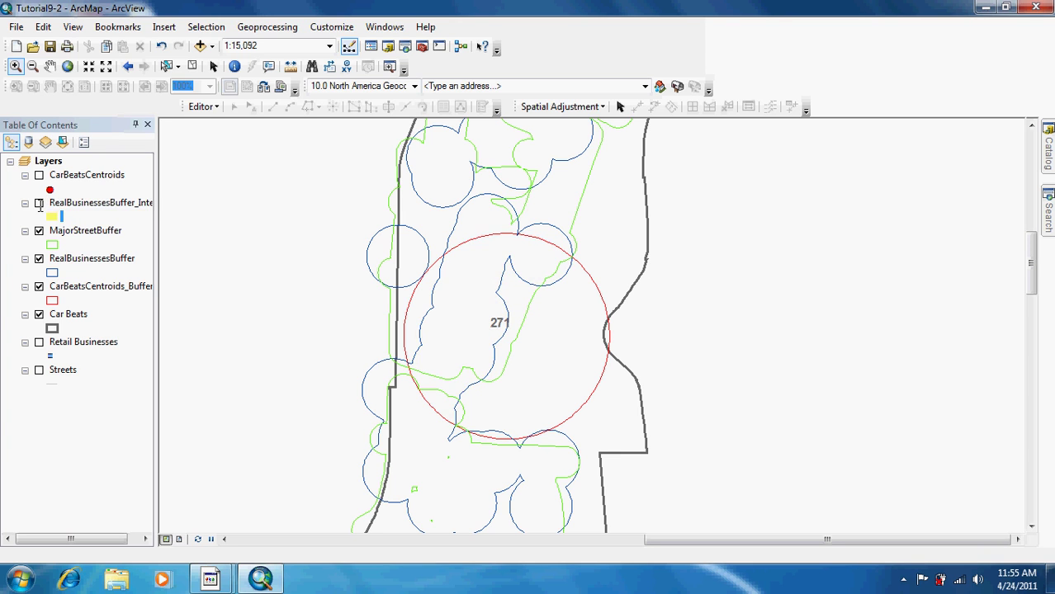
pyautogui.click(39, 204)
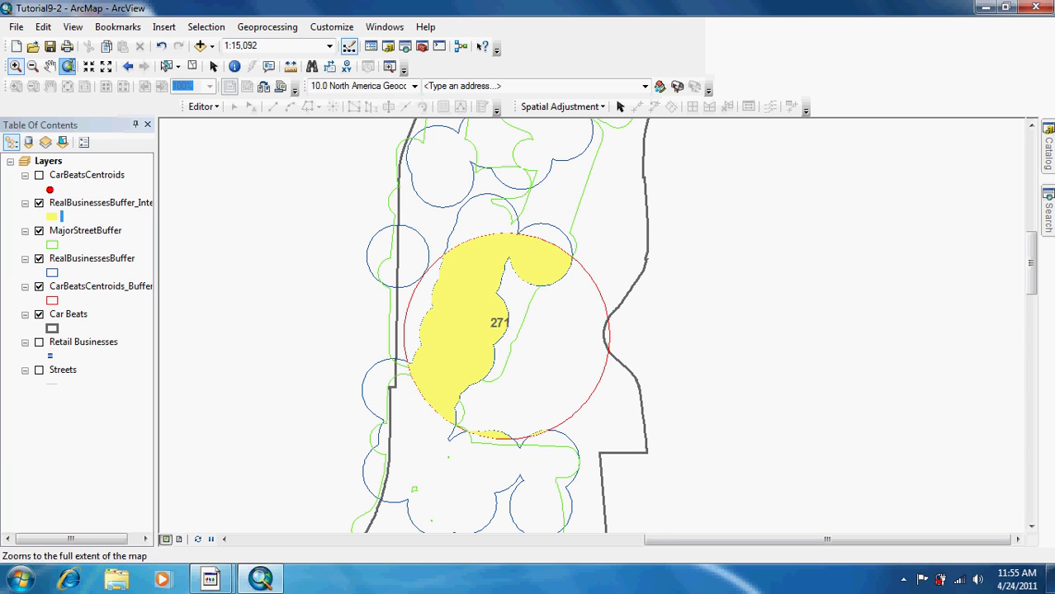
pyautogui.click(68, 66)
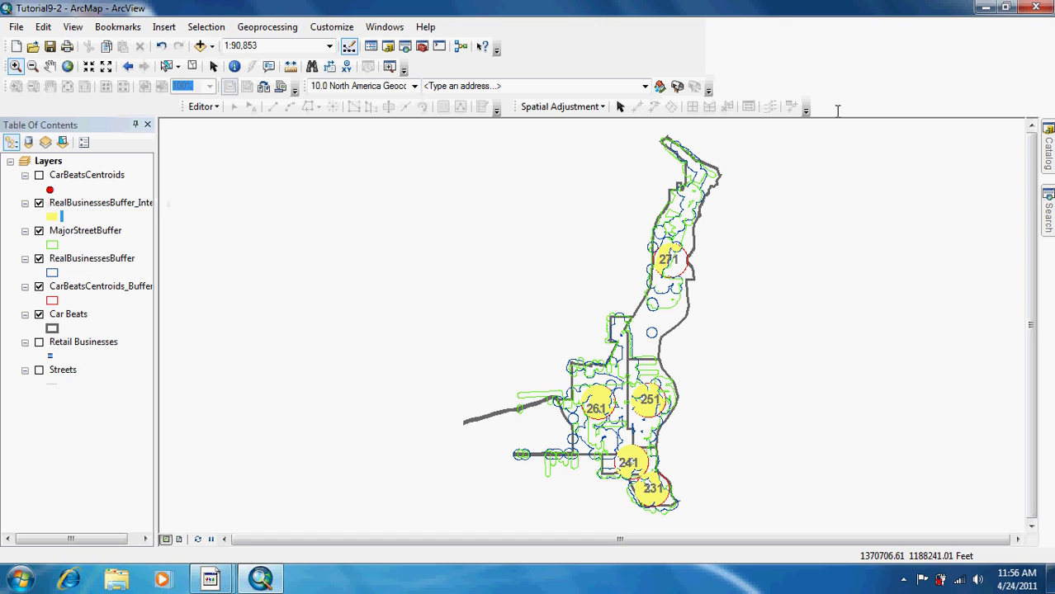
# Intersect RealBusinessesBuffer_Interse with MajorStreetBuffer using the Intersect (Analysis) tool, keeping the default output feature class
pyautogui.click(1045, 213)
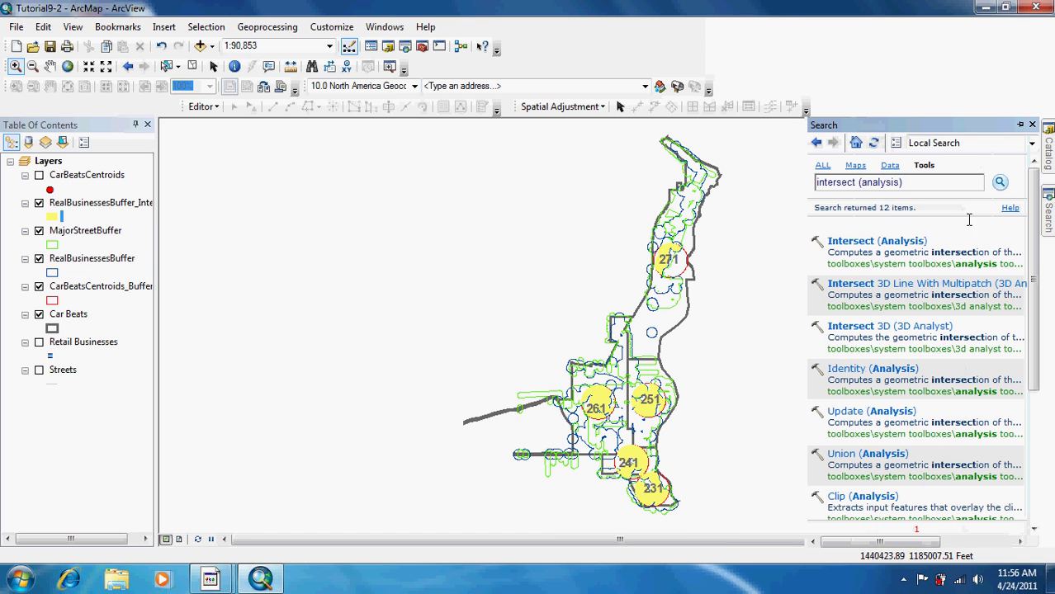
pyautogui.click(867, 241)
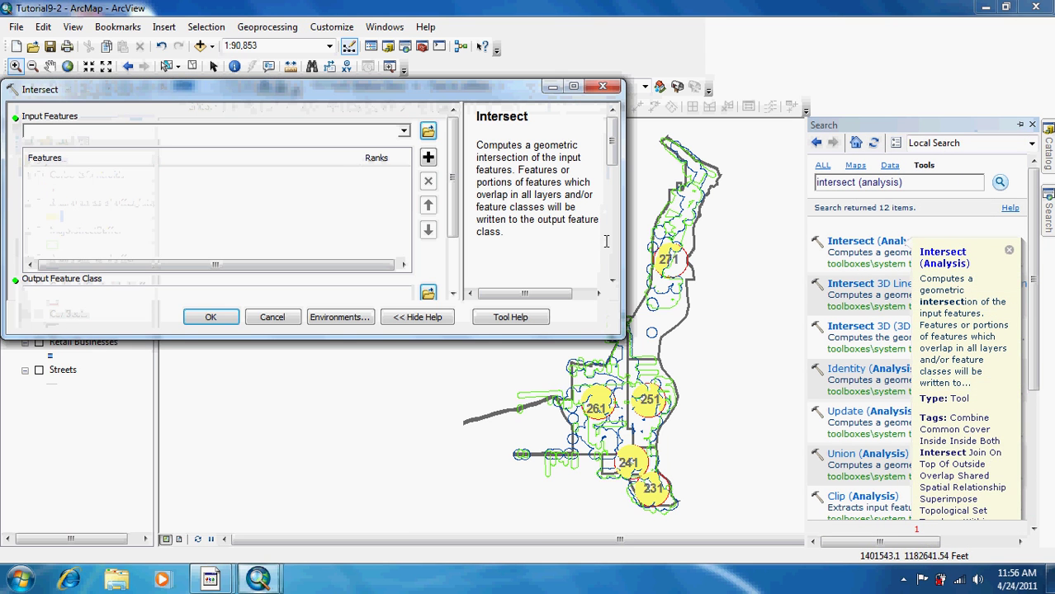
pyautogui.click(405, 133)
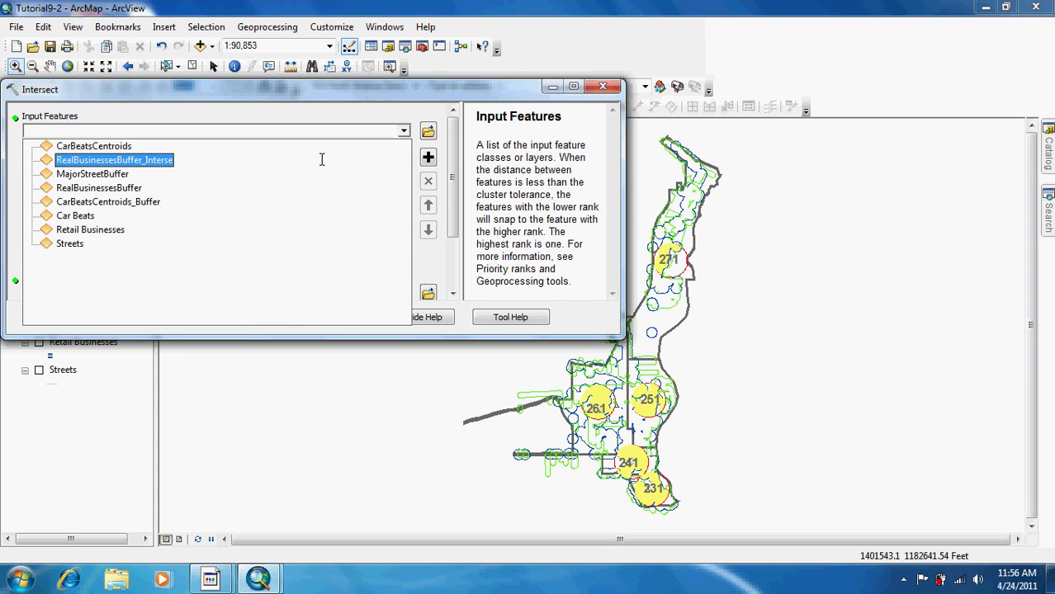
pyautogui.click(253, 161)
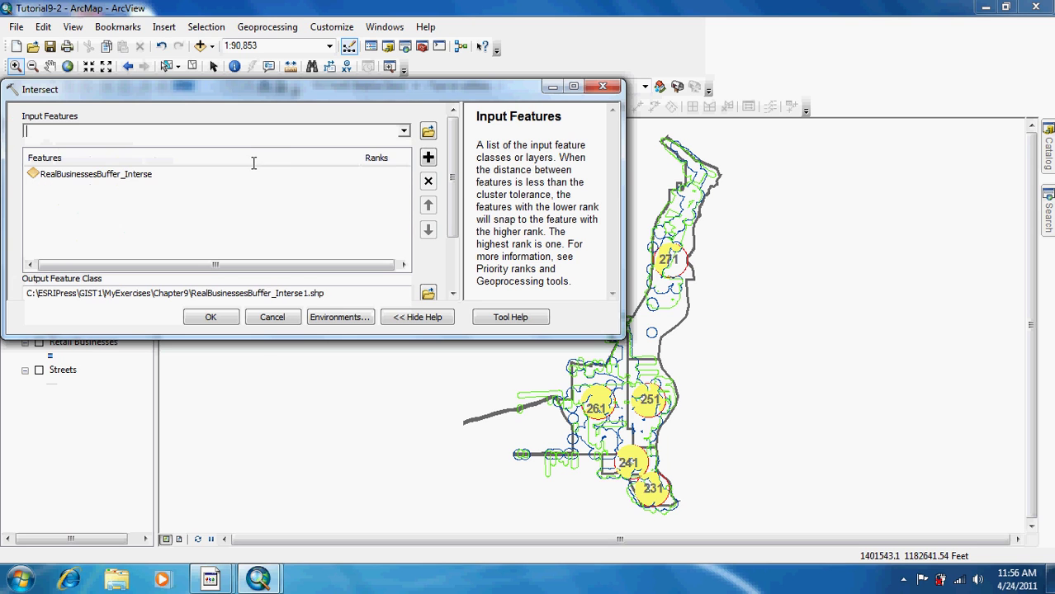
pyautogui.click(404, 130)
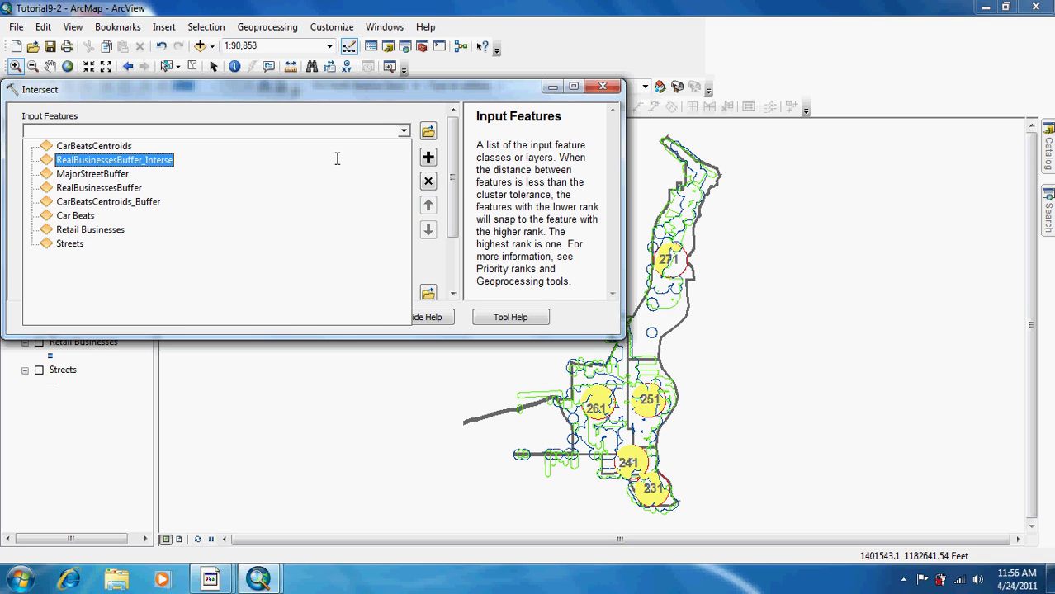
pyautogui.click(284, 178)
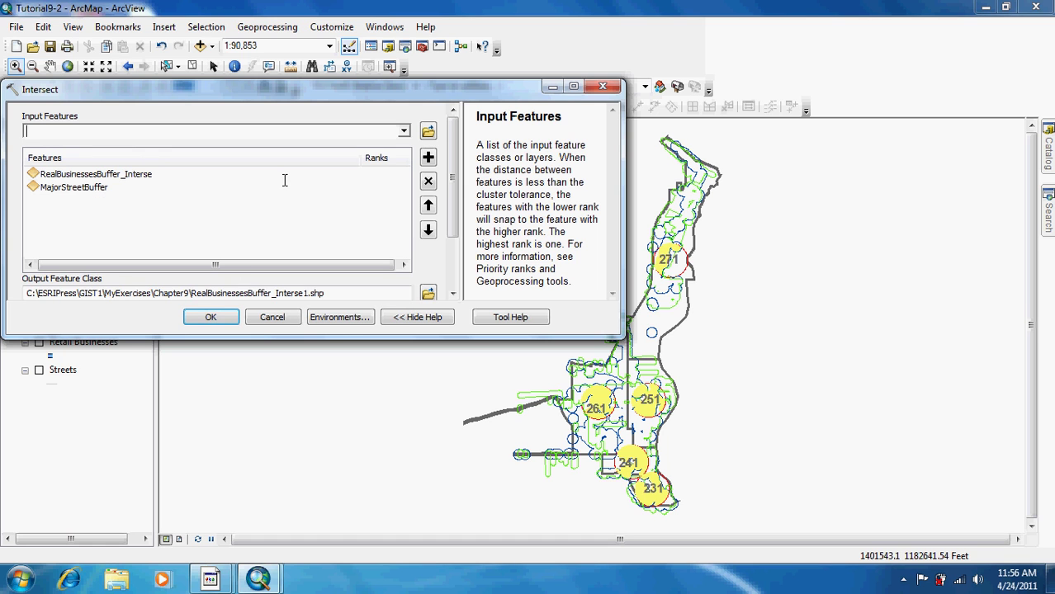
pyautogui.click(212, 315)
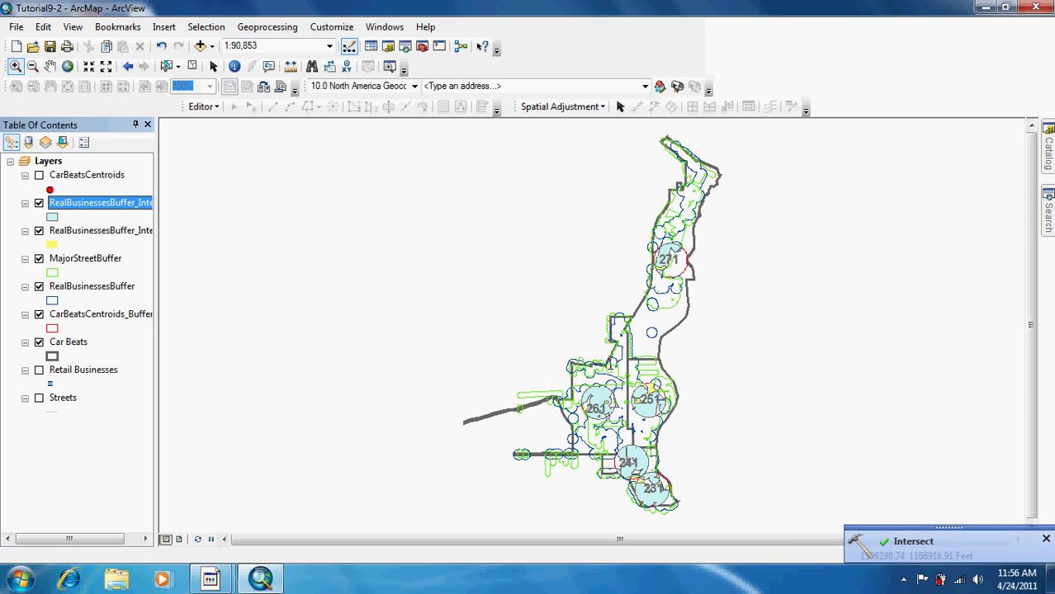
# Examine the new intersection areas around car beats 261 and 251 against the earlier business and centroid buffer intersection
pyautogui.moveTo(610, 357); pyautogui.dragTo(694, 449)
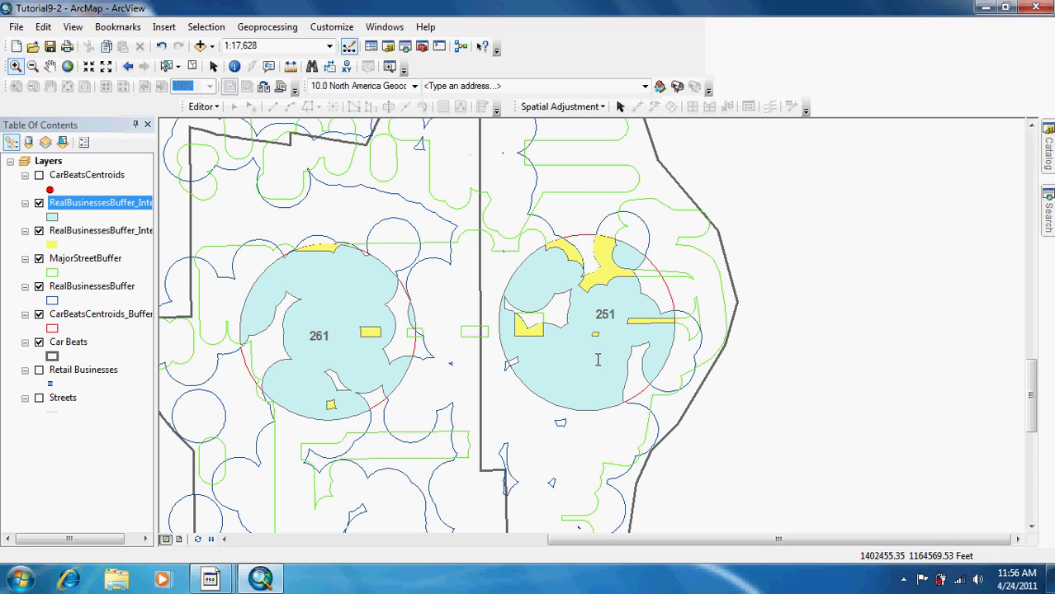
pyautogui.click(64, 201)
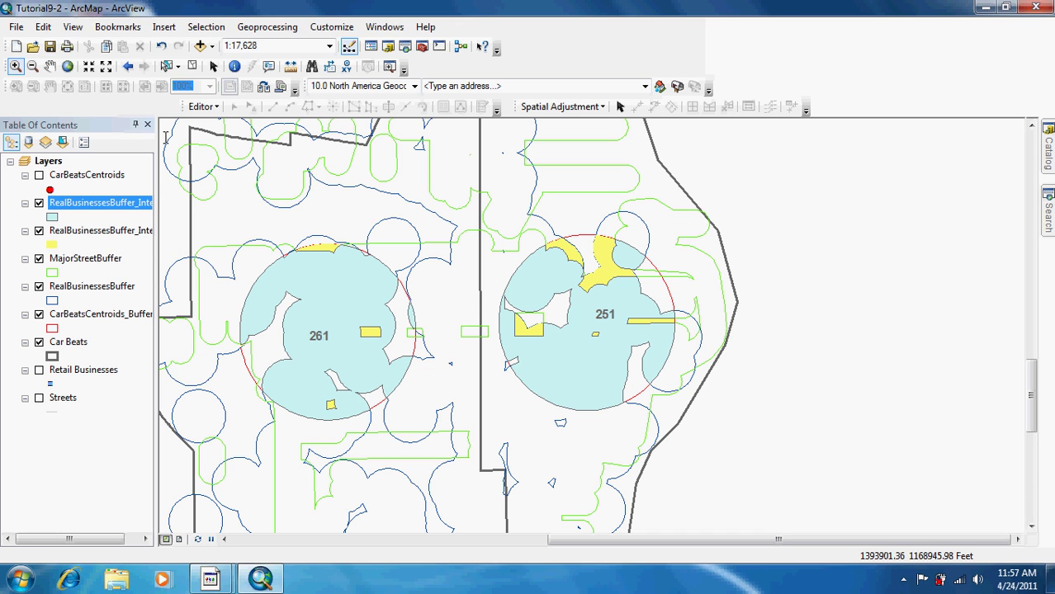
pyautogui.moveTo(213, 581)
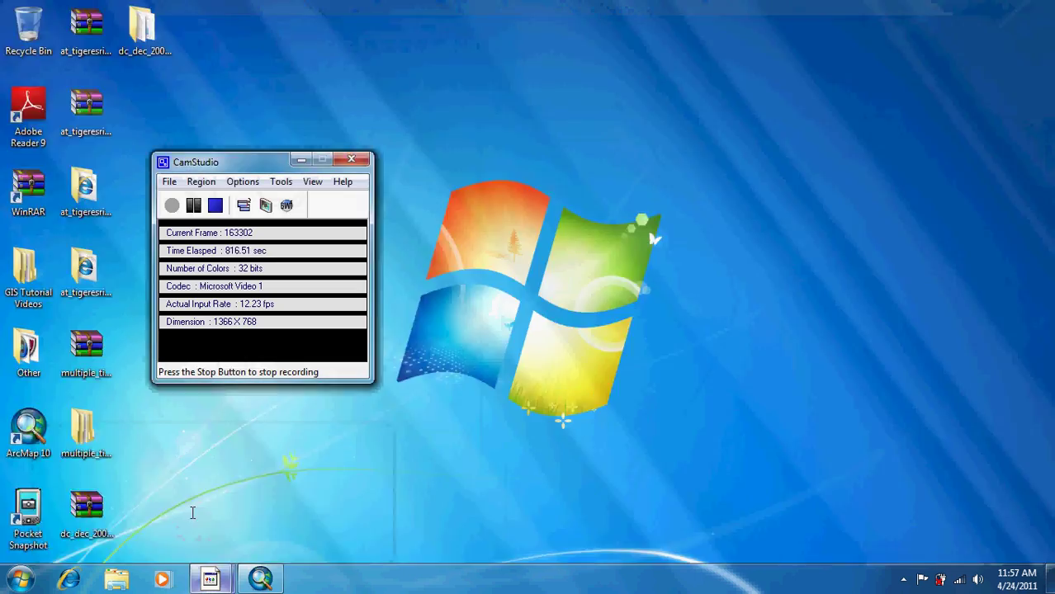
pyautogui.click(128, 500)
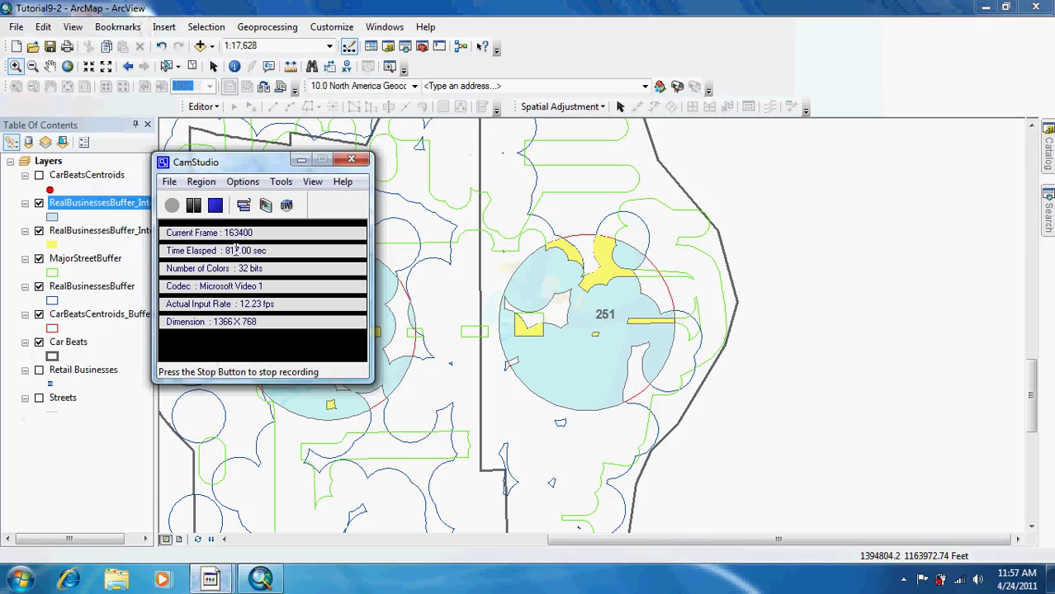